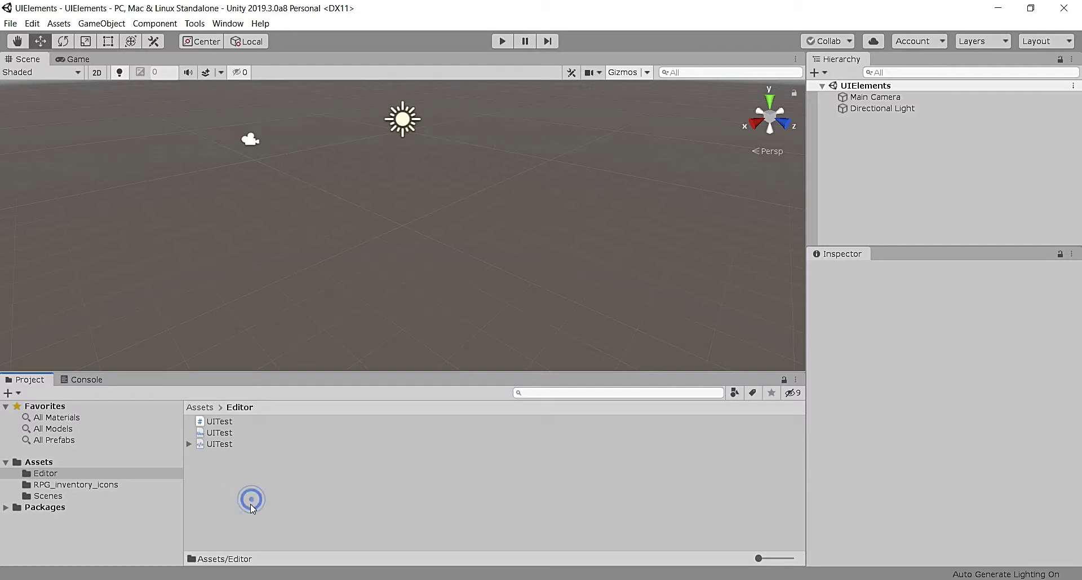
Create a UXML Template editor window named SpellSystem, with its files opening in Visual Studio.
right_click(255, 484)
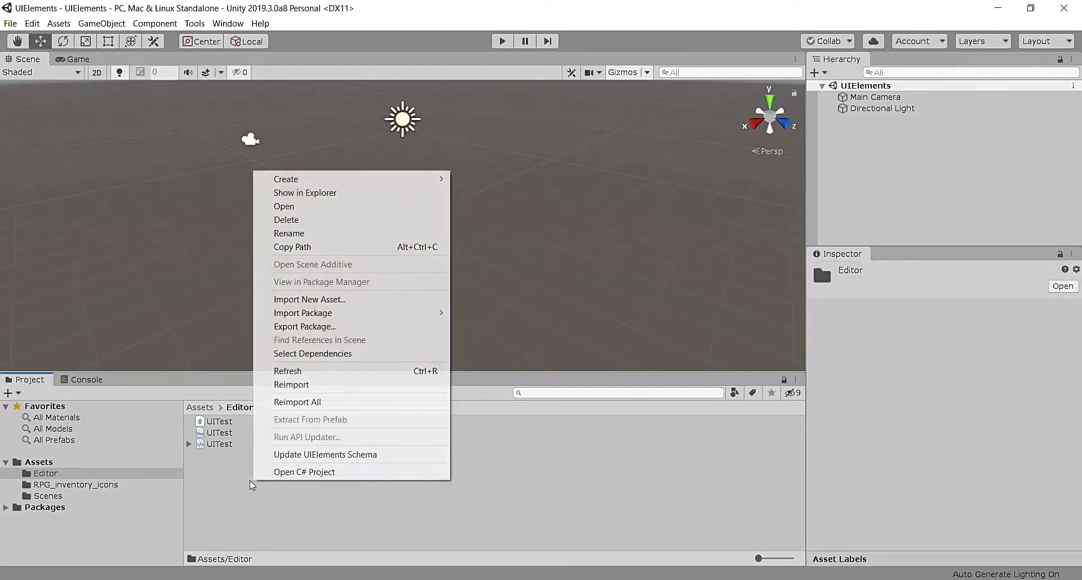
mouse_move(353, 177)
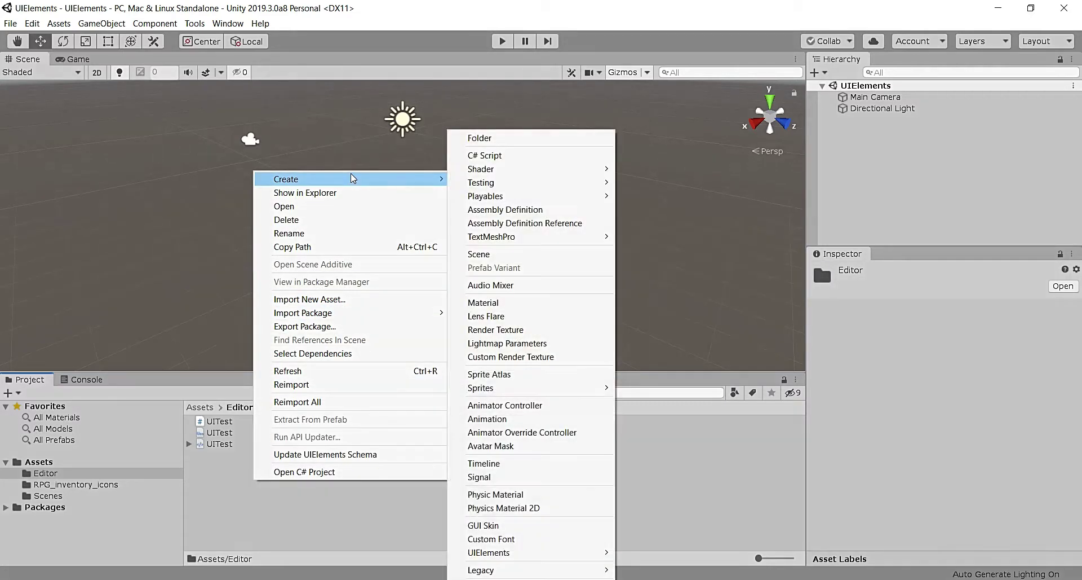
left_click(692, 451)
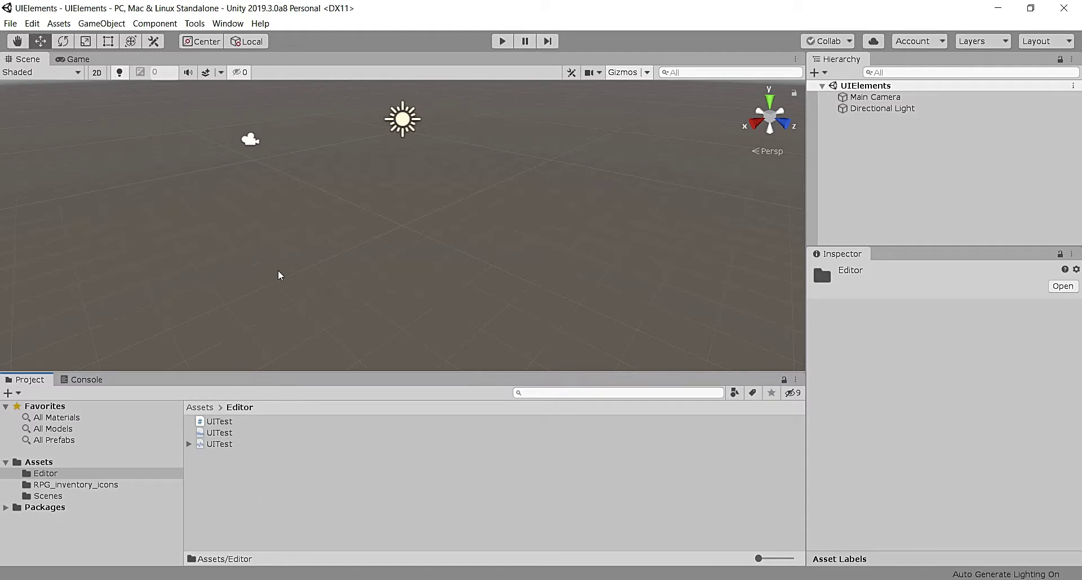
right_click(249, 476)
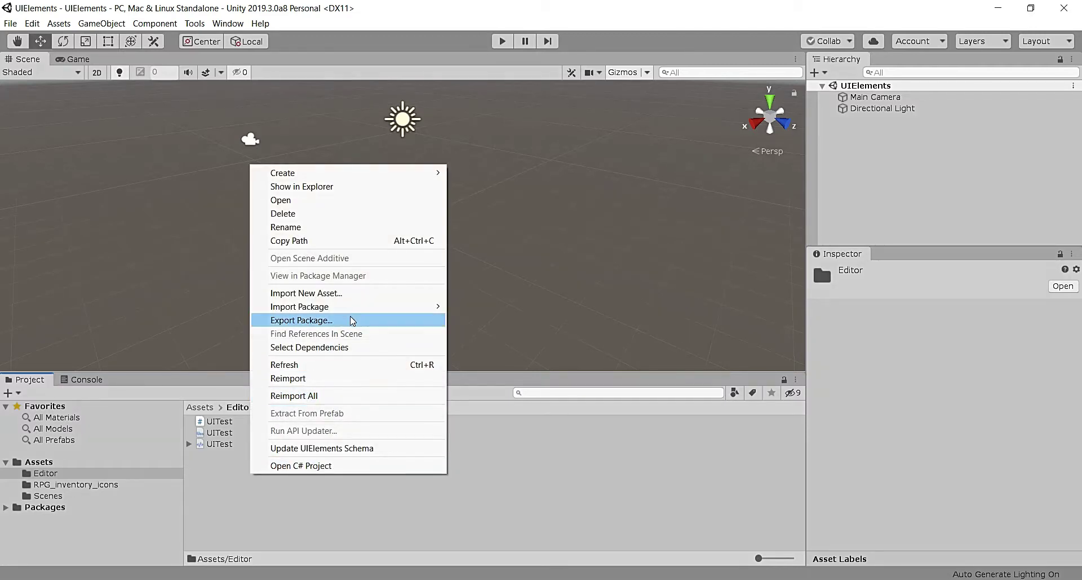
mouse_move(345, 172)
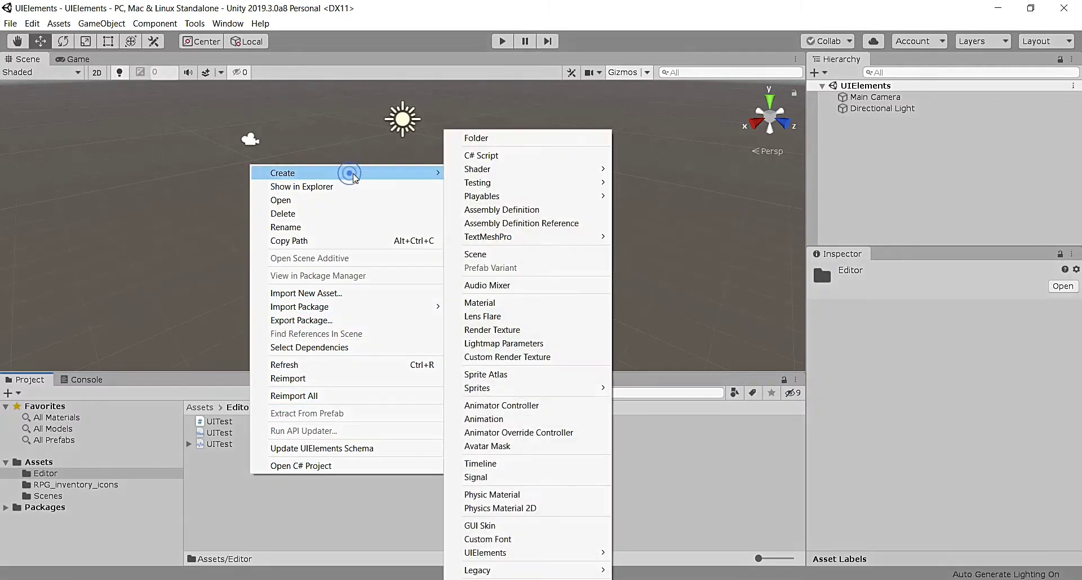
mouse_move(548, 554)
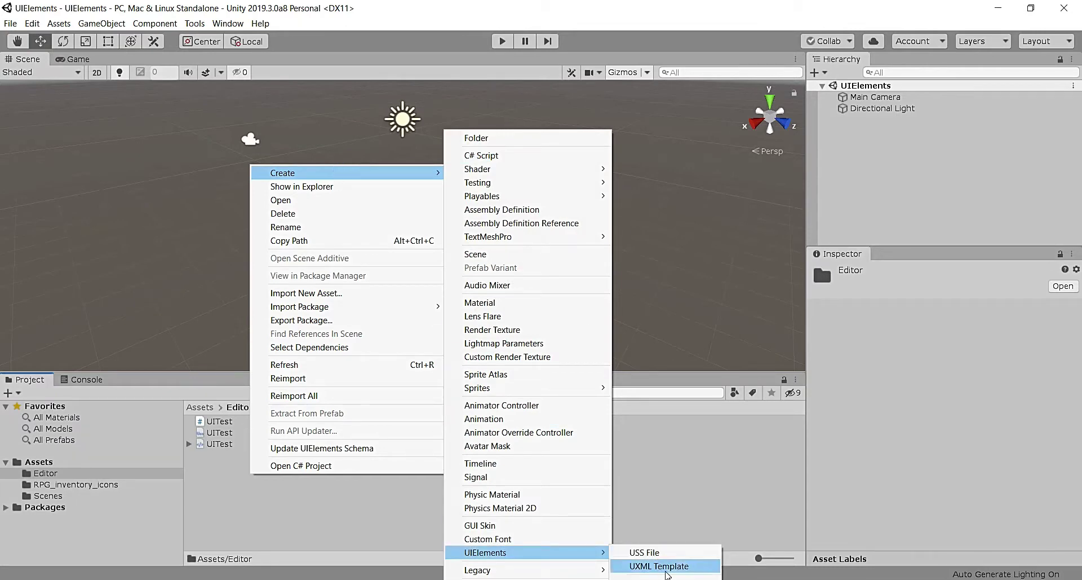
left_click(660, 565)
type("S")
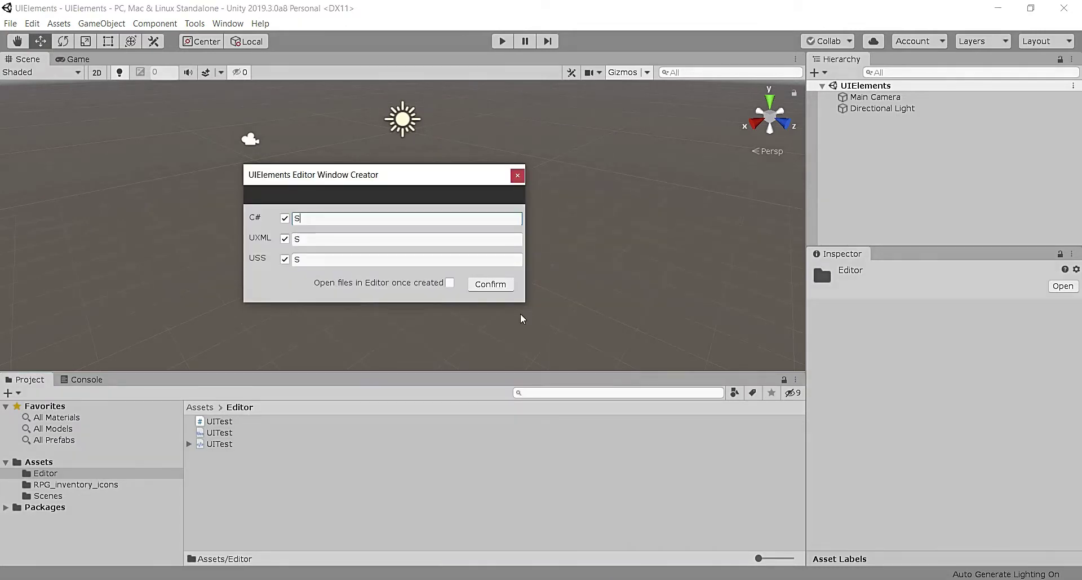
type("pell")
type("Syste")
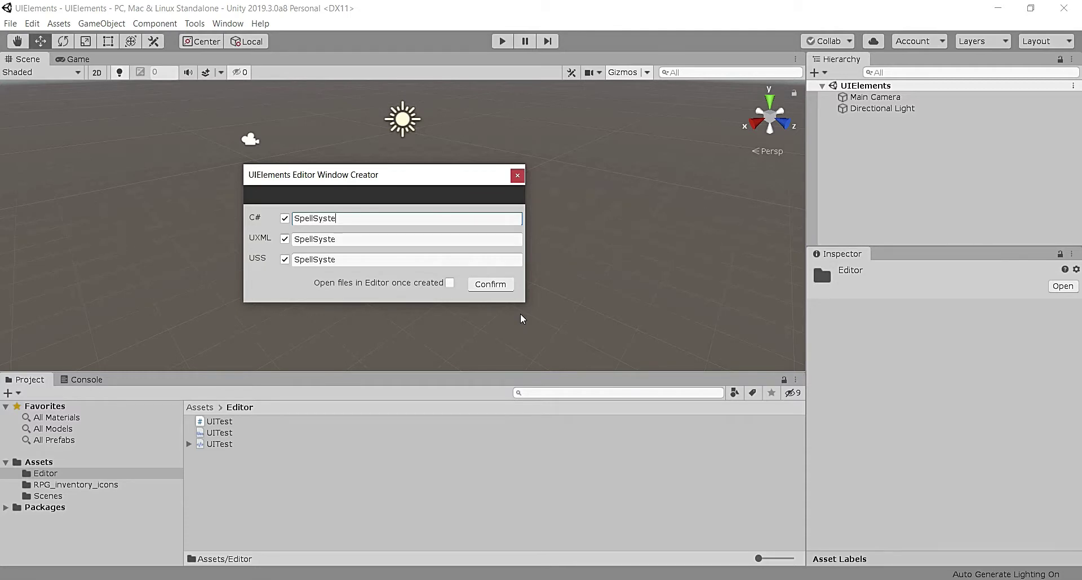
type("m")
left_click(451, 282)
left_click(490, 284)
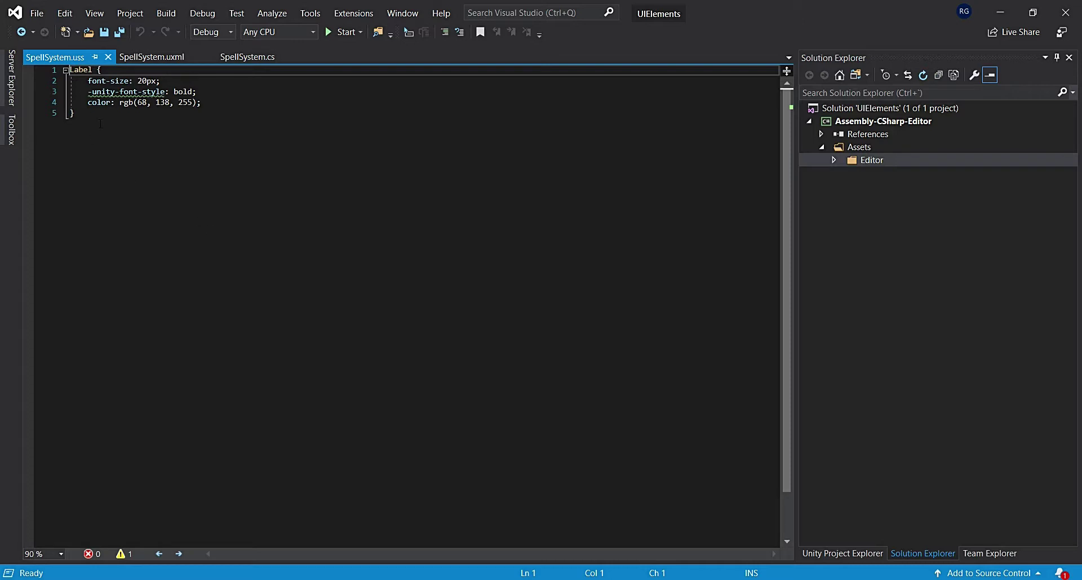
Delete all the default rules from SpellSystem.uss and save it empty.
left_click_drag(101, 69, 99, 121)
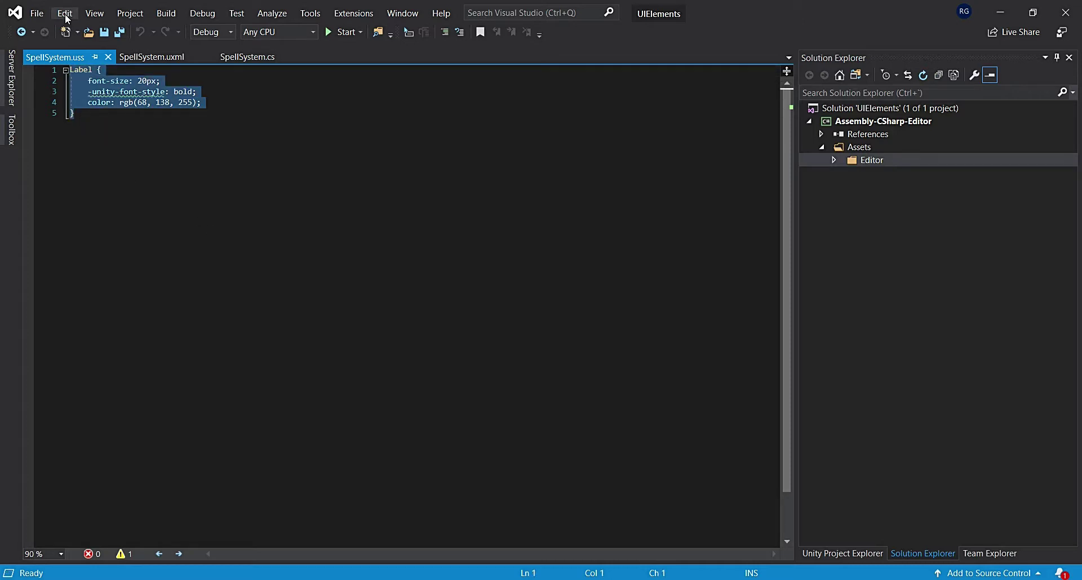
key("ctrl+a")
key("Delete")
key("ctrl+s")
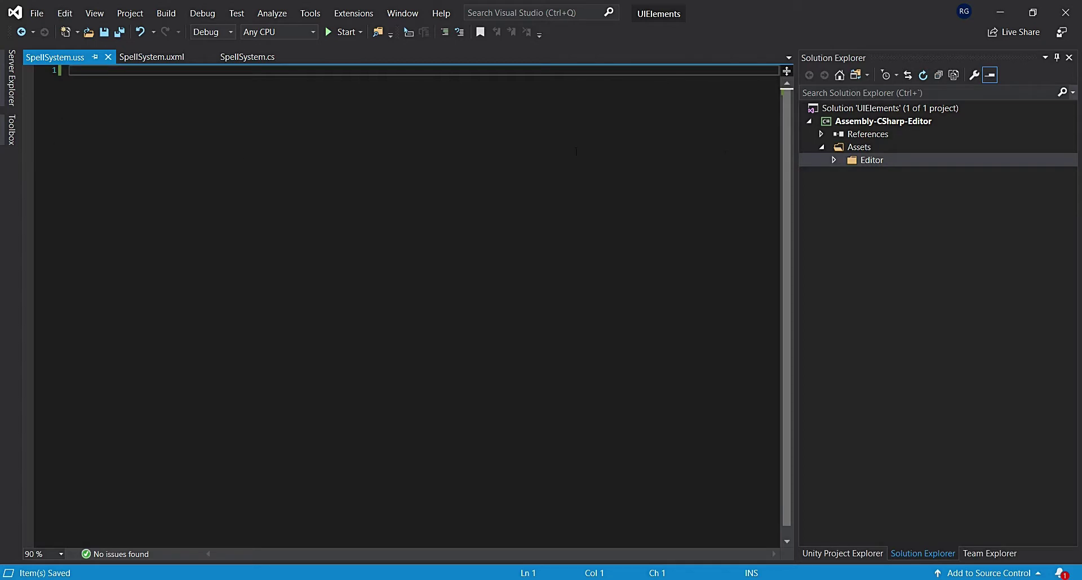
Add a blank line inside the UXML element of SpellSystem.uxml and save.
left_click(154, 59)
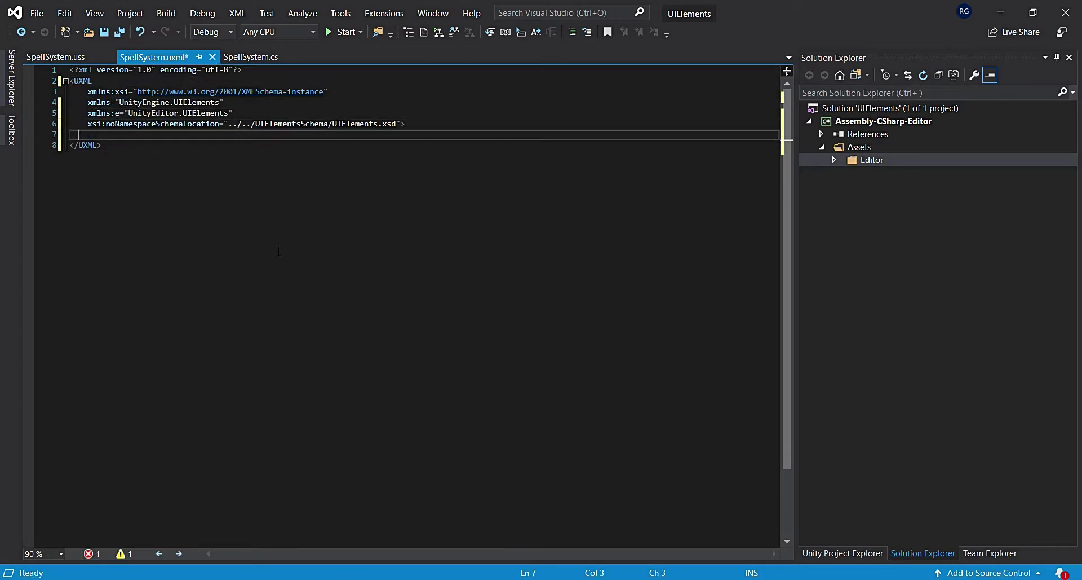
key("Return")
key("ctrl+s")
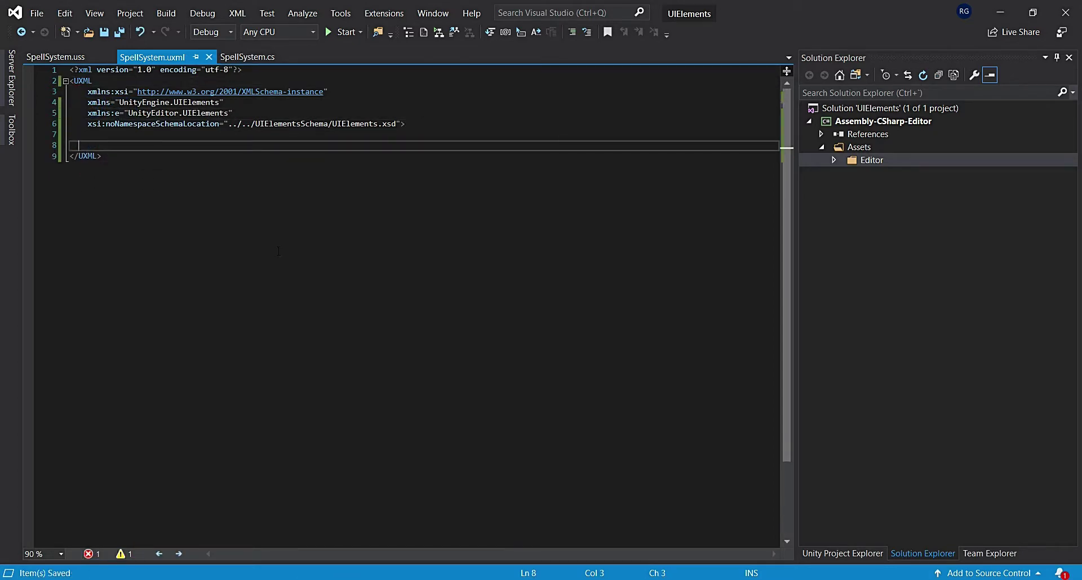
left_click(250, 57)
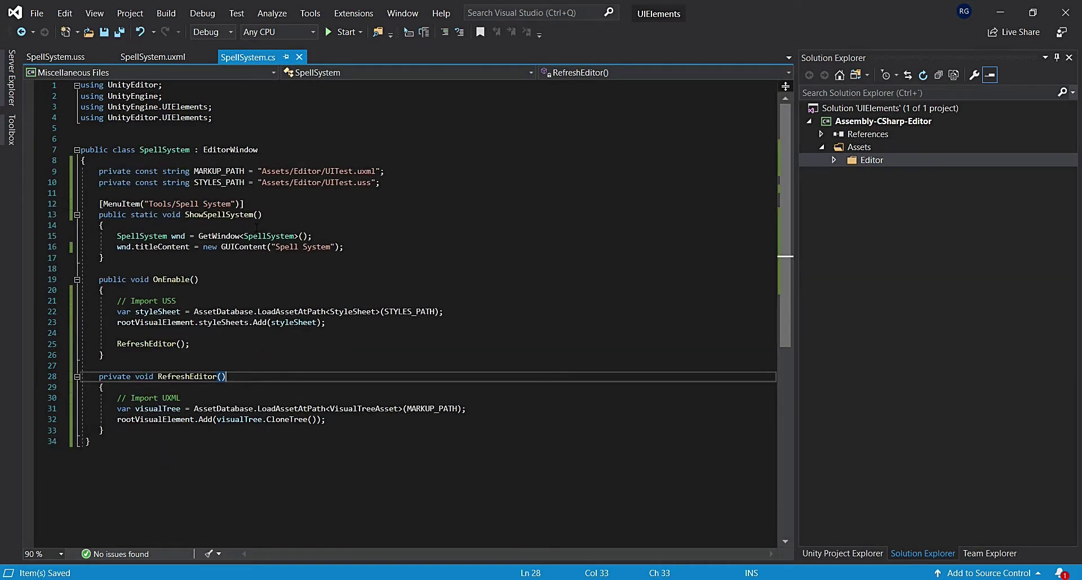
left_click(169, 279)
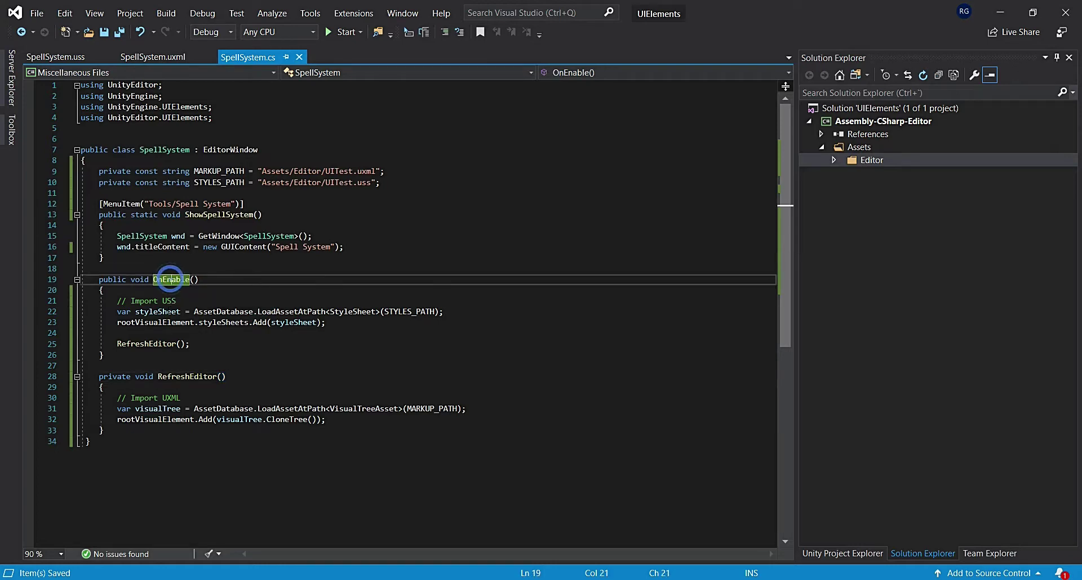
mouse_move(118, 301)
left_mouse_down()
mouse_move(389, 311)
mouse_move(326, 322)
left_mouse_up()
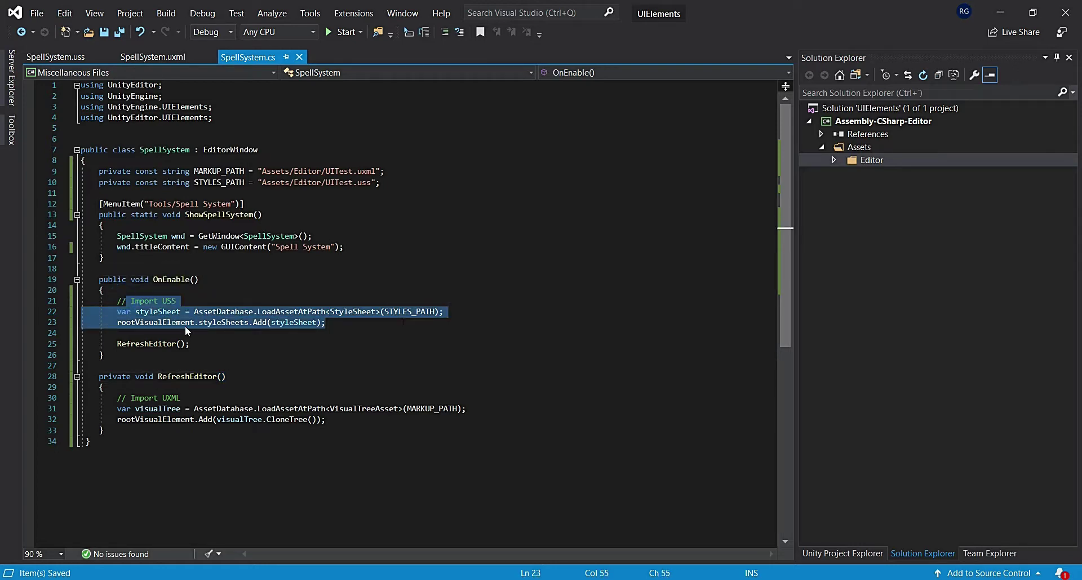
left_click(116, 344)
left_click_drag(115, 343, 290, 347)
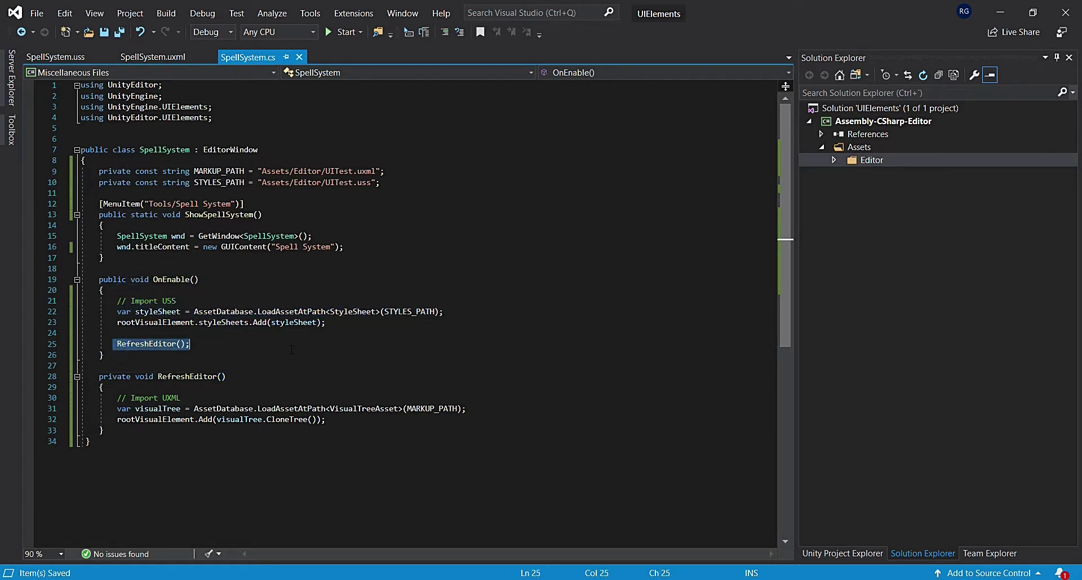
left_click_drag(158, 376, 302, 434)
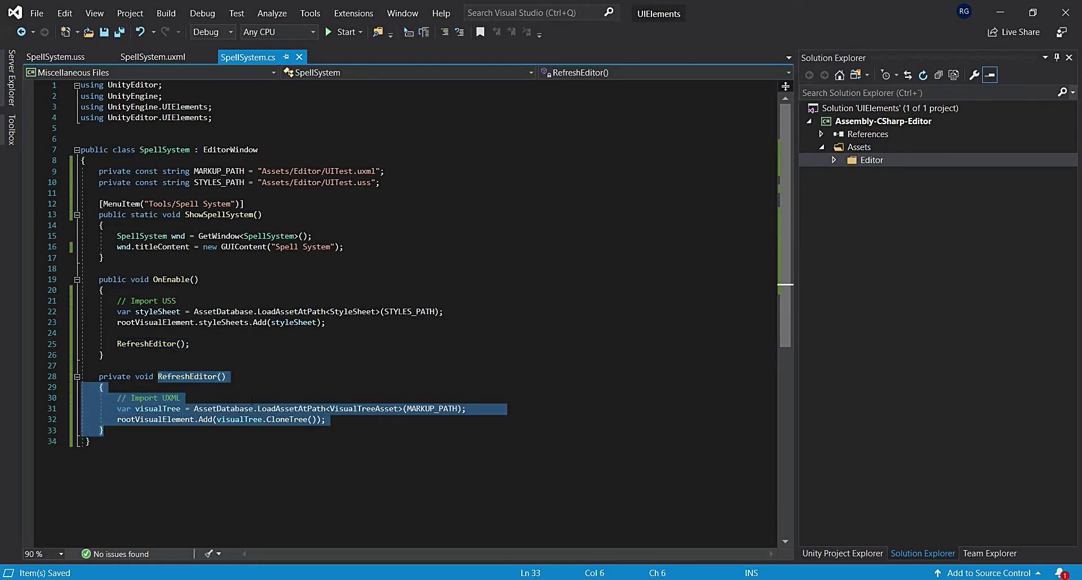
left_click(226, 386)
left_click_drag(117, 397, 327, 419)
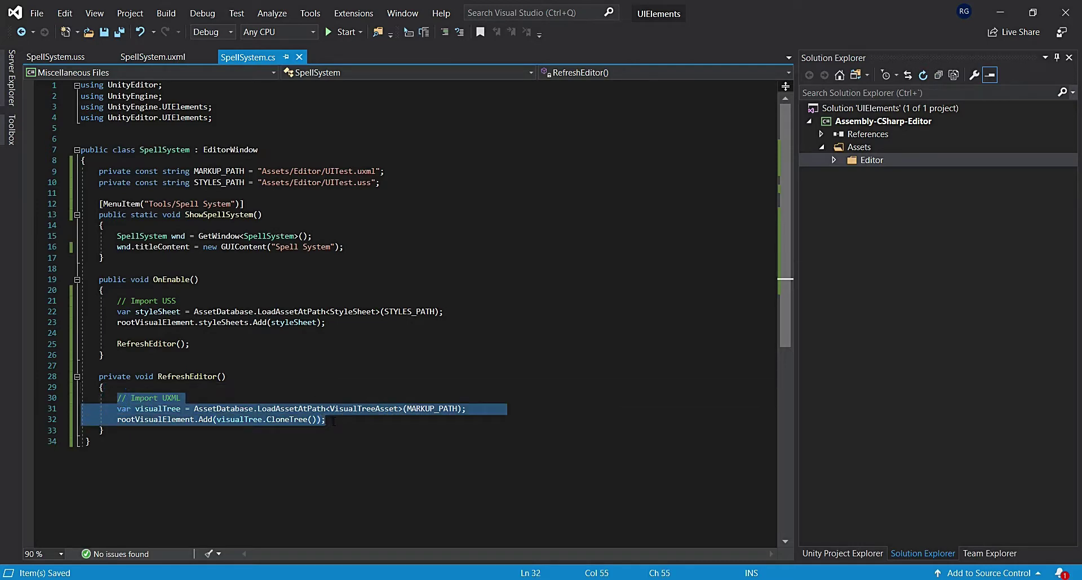
left_click(360, 333)
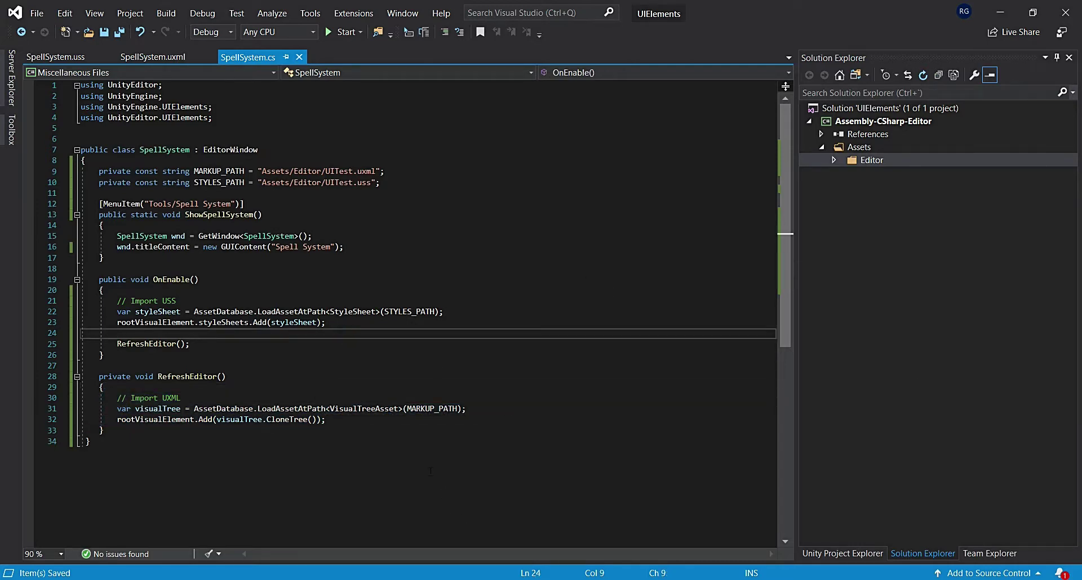
left_click(137, 58)
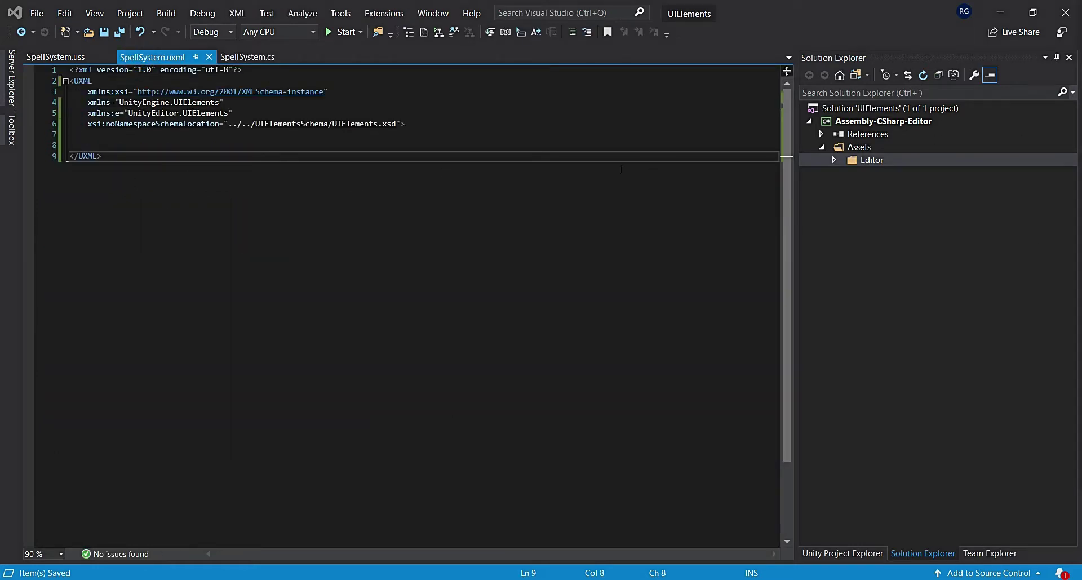
On line 8, add a VisualElement with a 'Spell System' Label and 'spellName' TextField, then save.
left_click(258, 140)
left_click(274, 142)
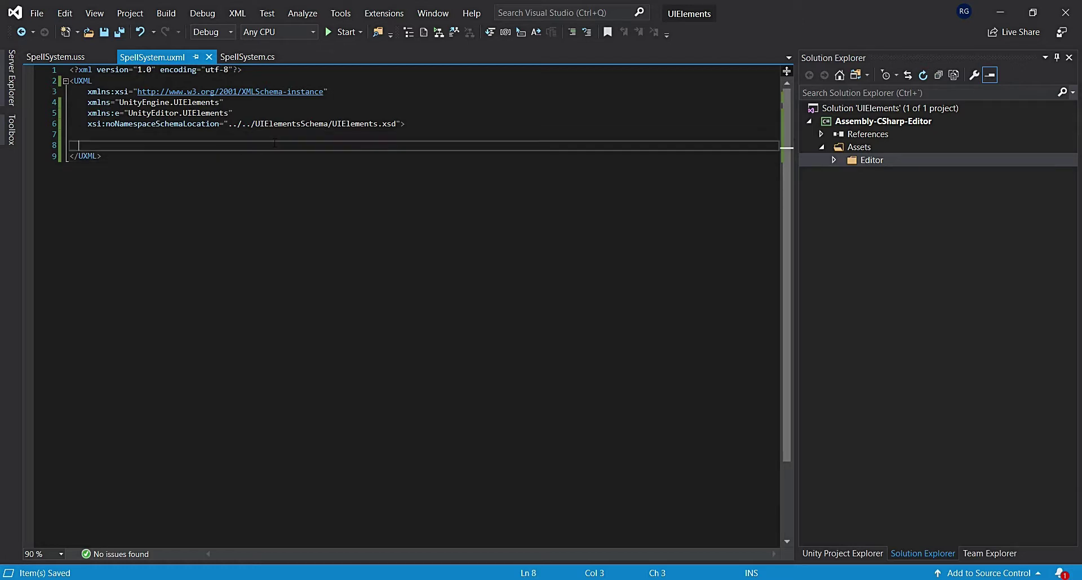
type("<VisualElement></VisualElement>")
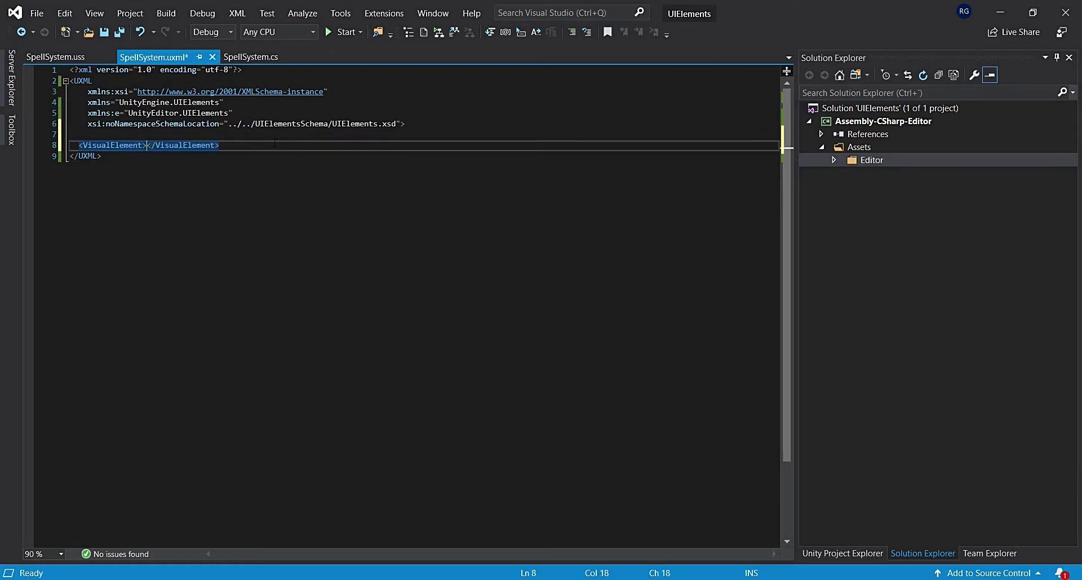
key("Return")
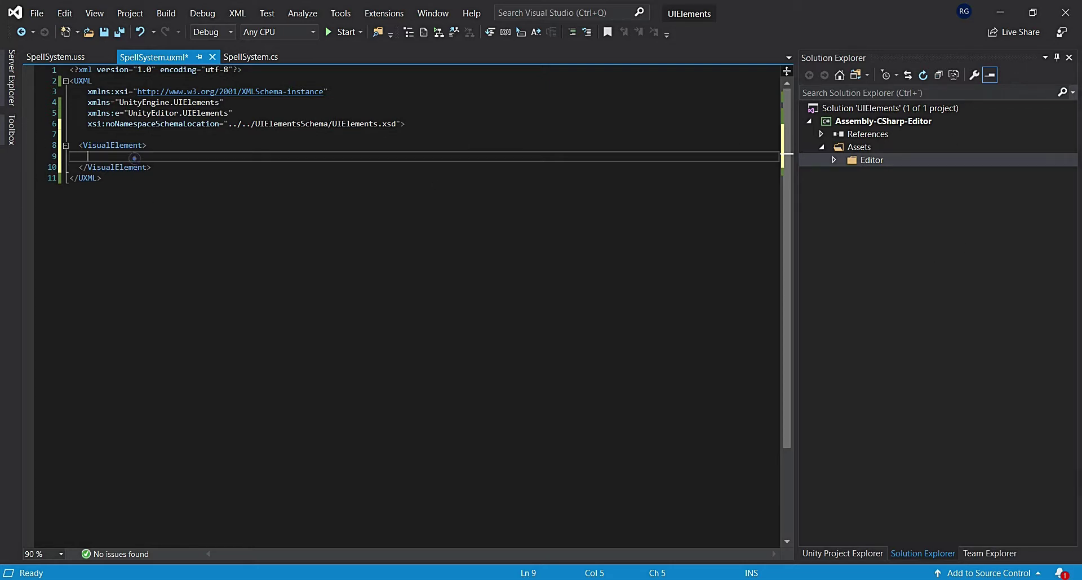
type("<Label text=\"Spell System\"/>     <TextField name=\"spellName\" label=\"Spell Name\"/>")
key("ctrl+s")
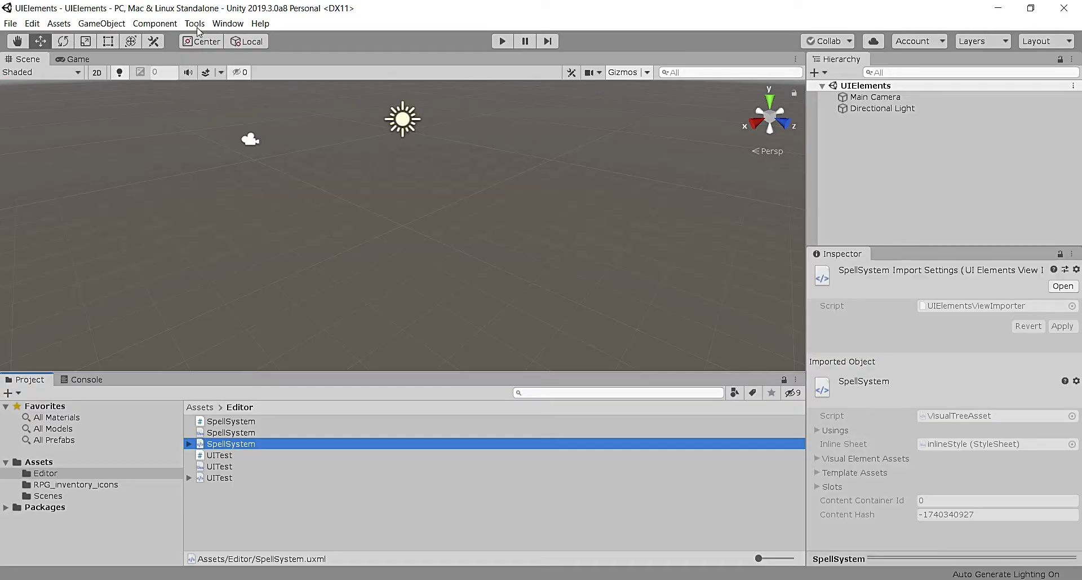
left_click(195, 23)
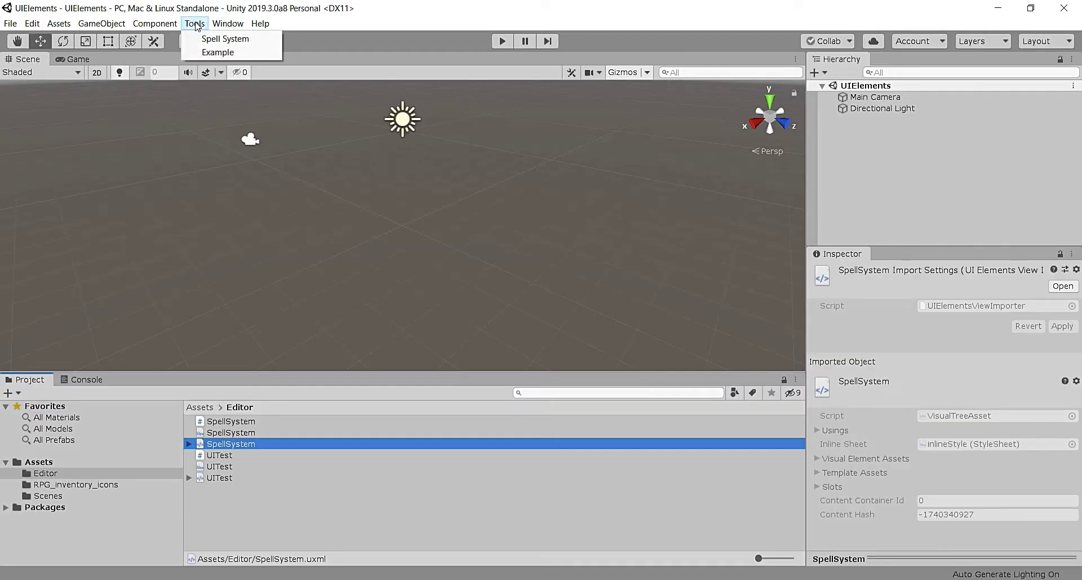
Open Tools > Spell System, dock it beside Scene and Game, and try the Spell Name field.
left_click(204, 41)
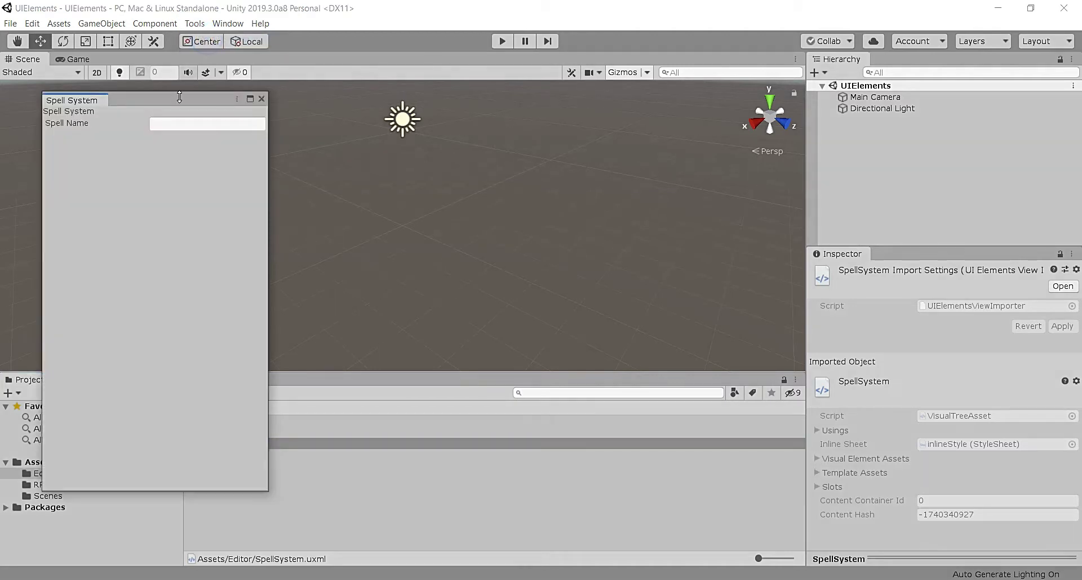
mouse_move(136, 95)
left_mouse_down()
mouse_move(160, 107)
mouse_move(136, 59)
left_mouse_up()
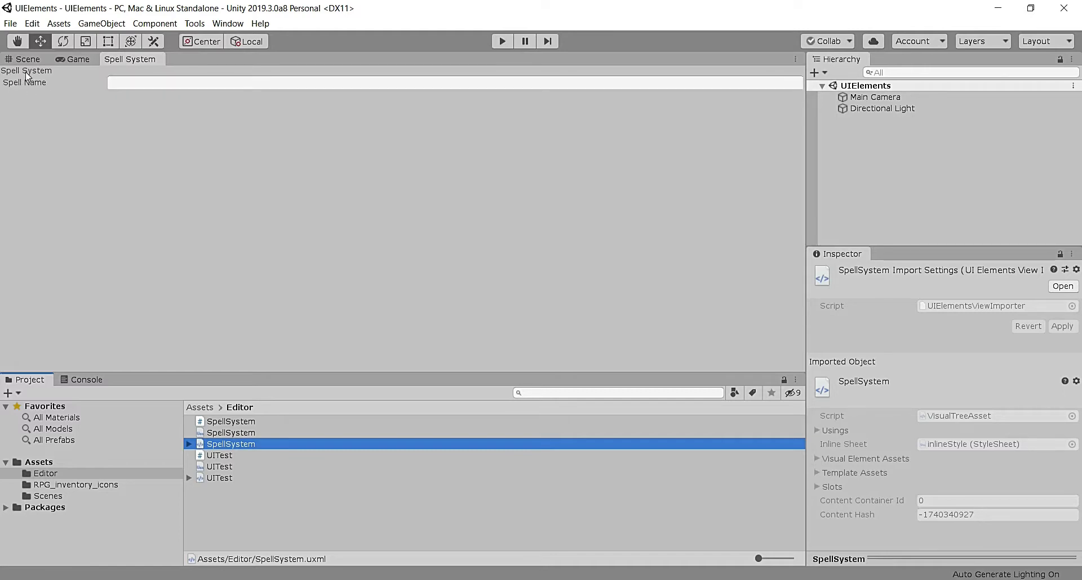
left_click(214, 82)
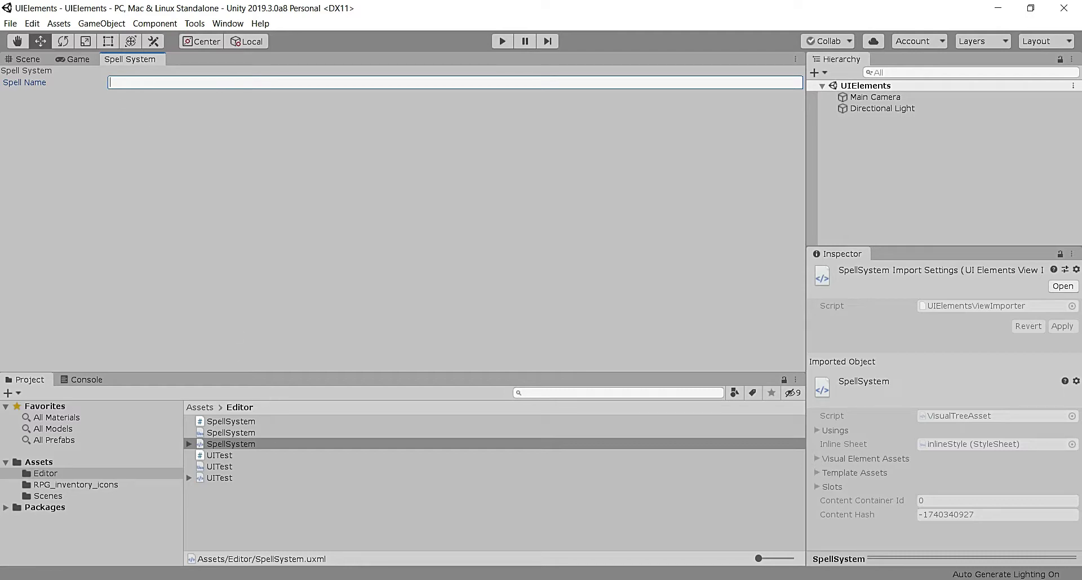
left_click(153, 521)
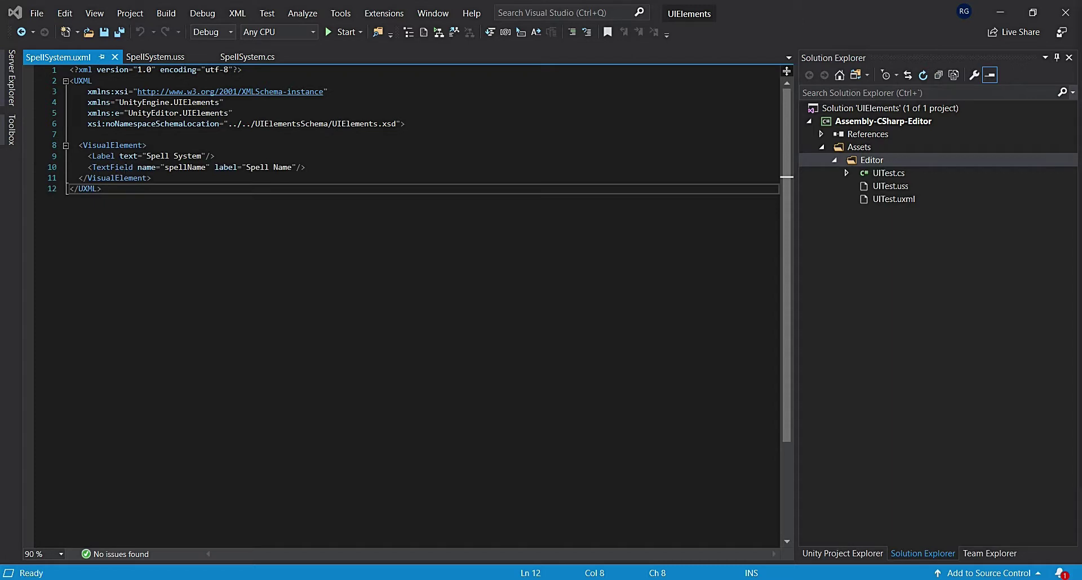
Duplicate the spellName line into a 'spellLvl' TextField labelled 'Spell lvl', save, and check Unity.
left_click(446, 173)
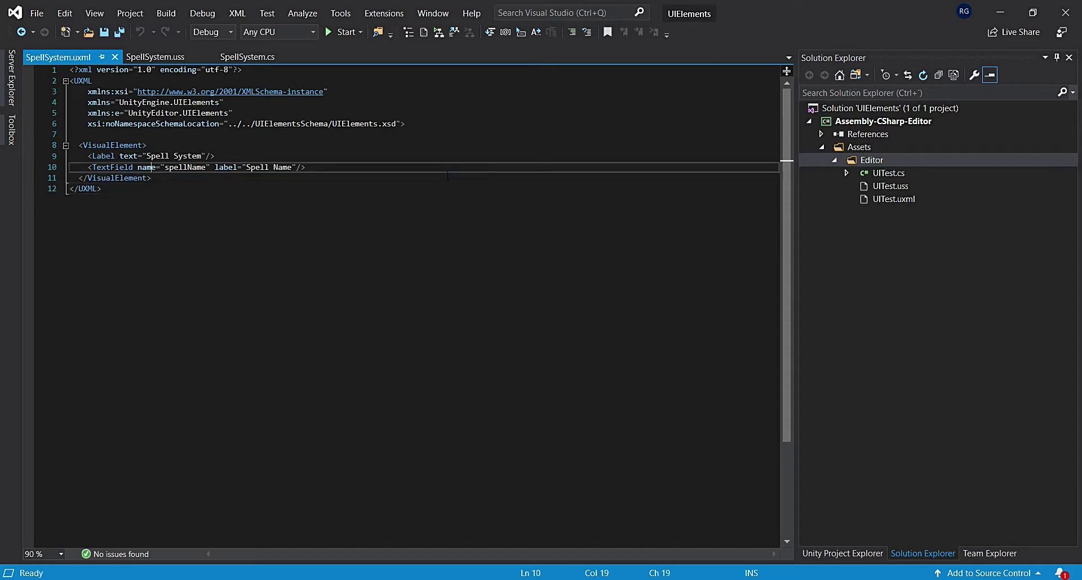
key("ctrl+d")
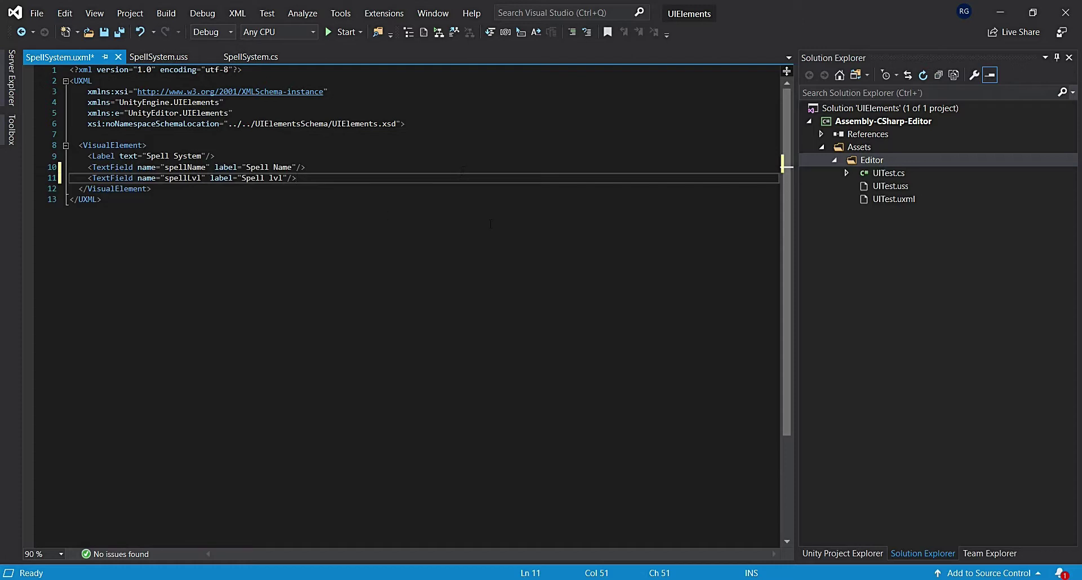
left_click(146, 199)
key("ctrl+s")
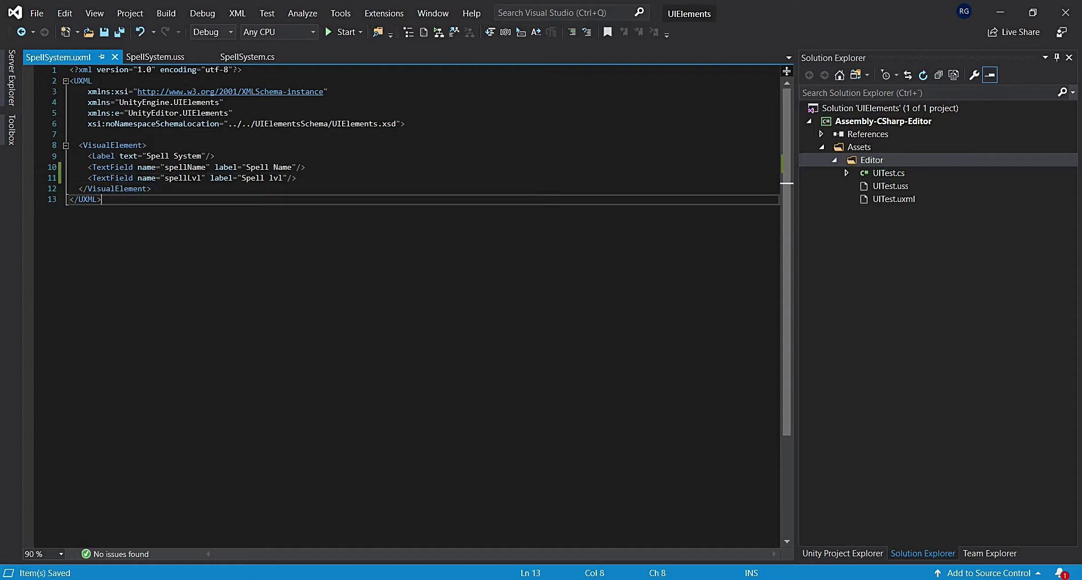
key("alt+Tab")
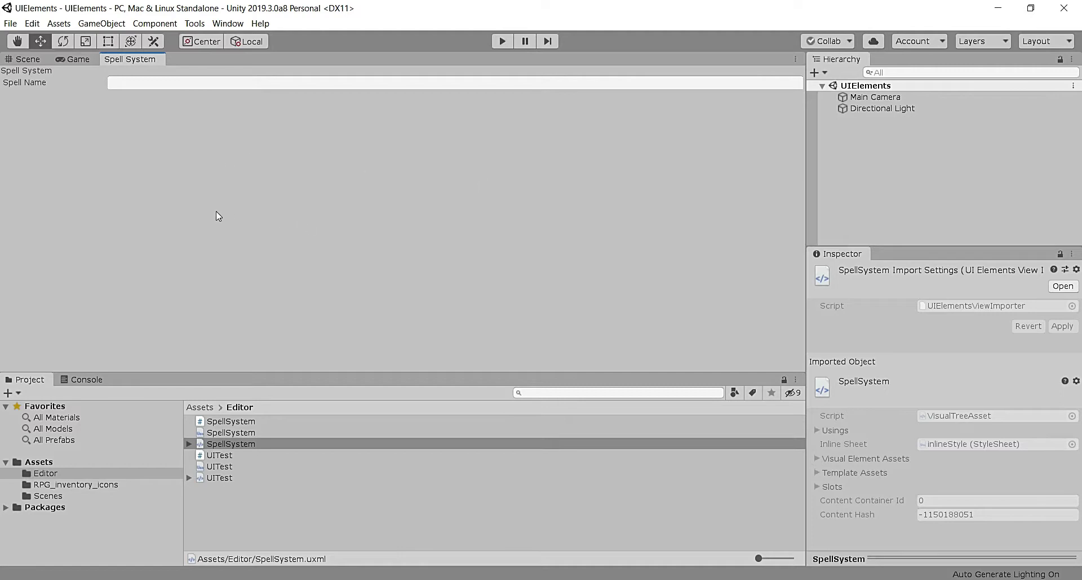
In SpellSystem.cs, add a readonly GUIContent refreshOption field after the STYLES_PATH constant.
mouse_move(226, 579)
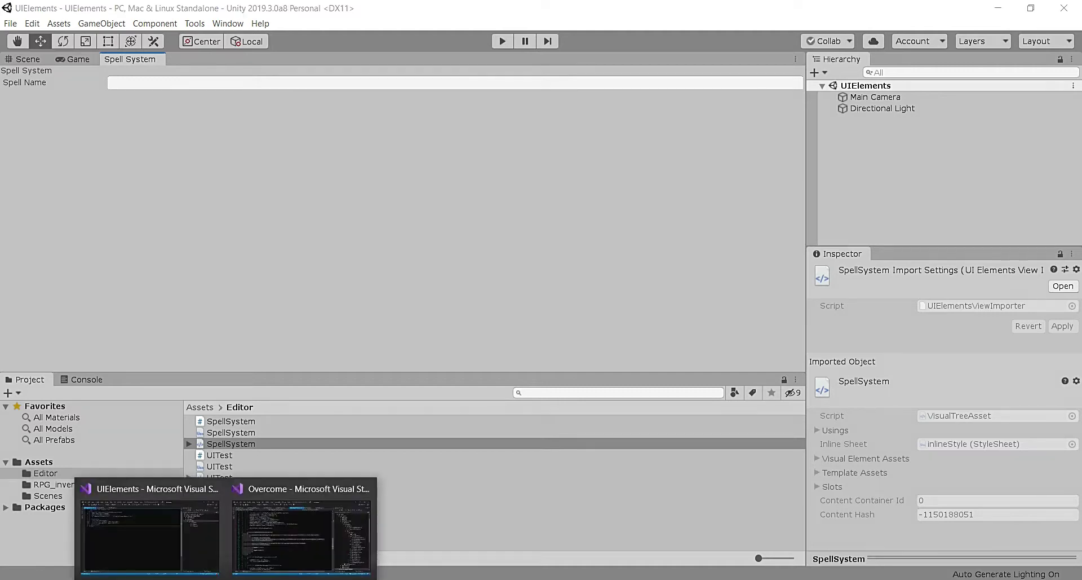
left_click(189, 530)
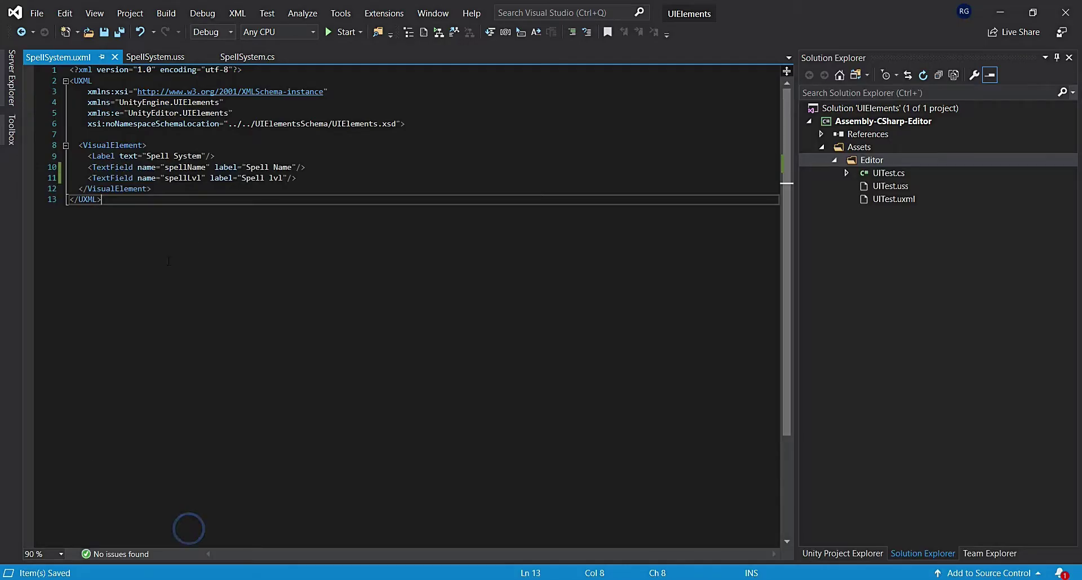
left_click(252, 54)
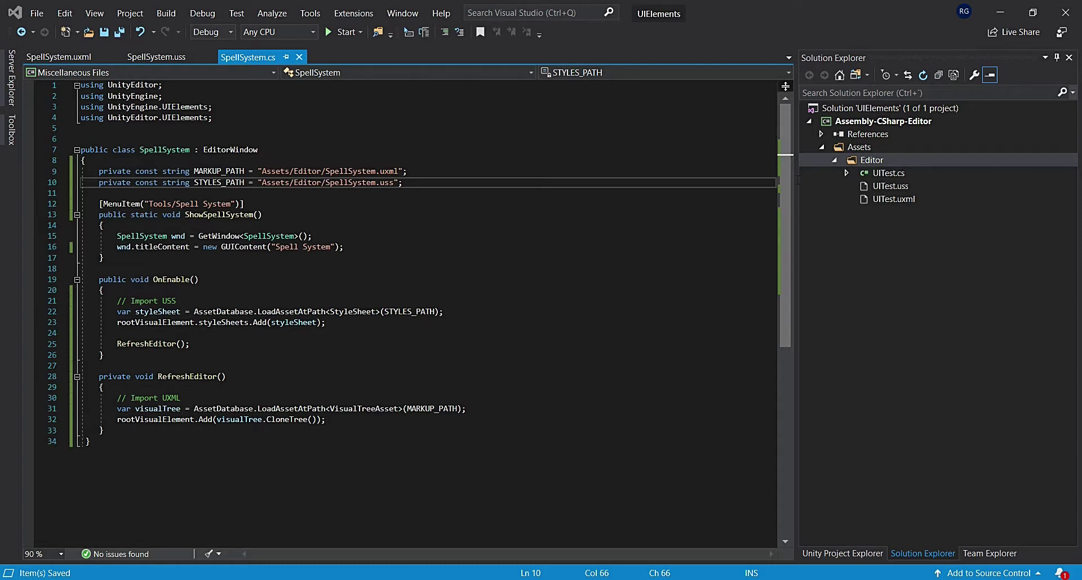
left_click(431, 258)
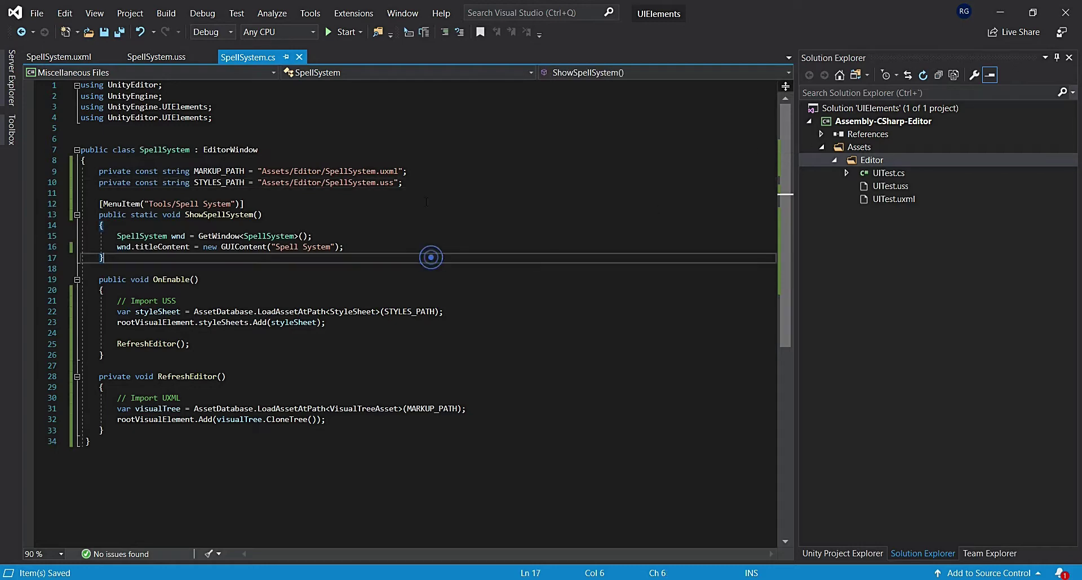
left_click(472, 187)
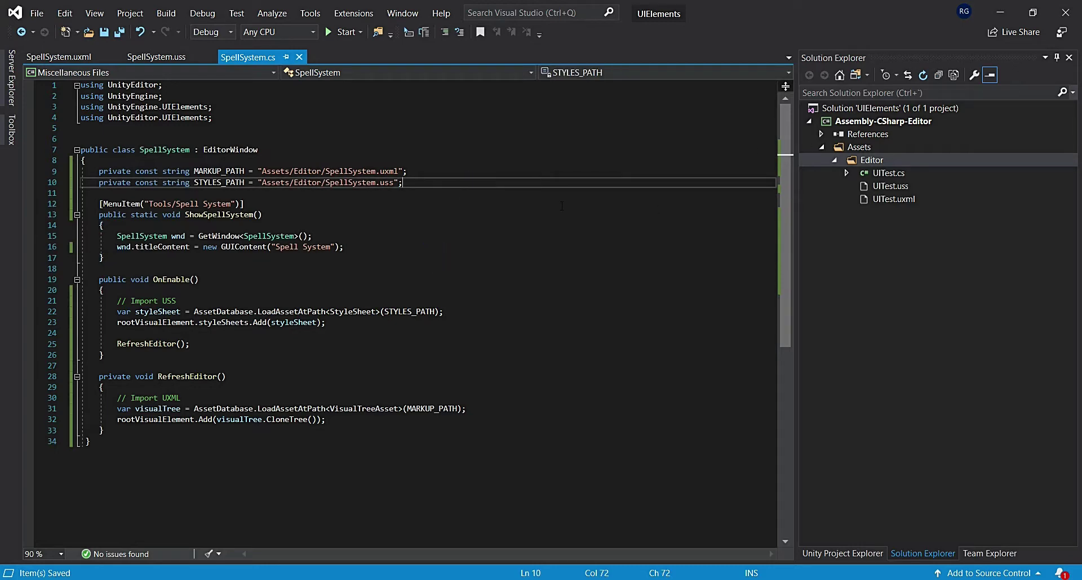
type("private readonly GUIContent refreshOption = new GUIContent(\"Refresh\");")
key("Down")
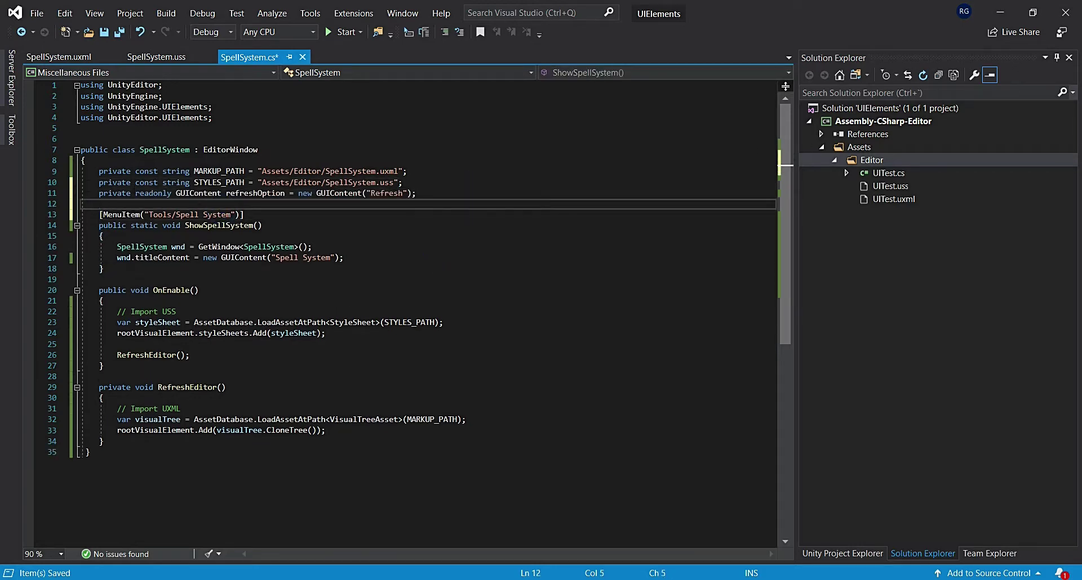
Check the refreshOption field name and its 'Refresh' label, then start renaming the field.
left_click(122, 193)
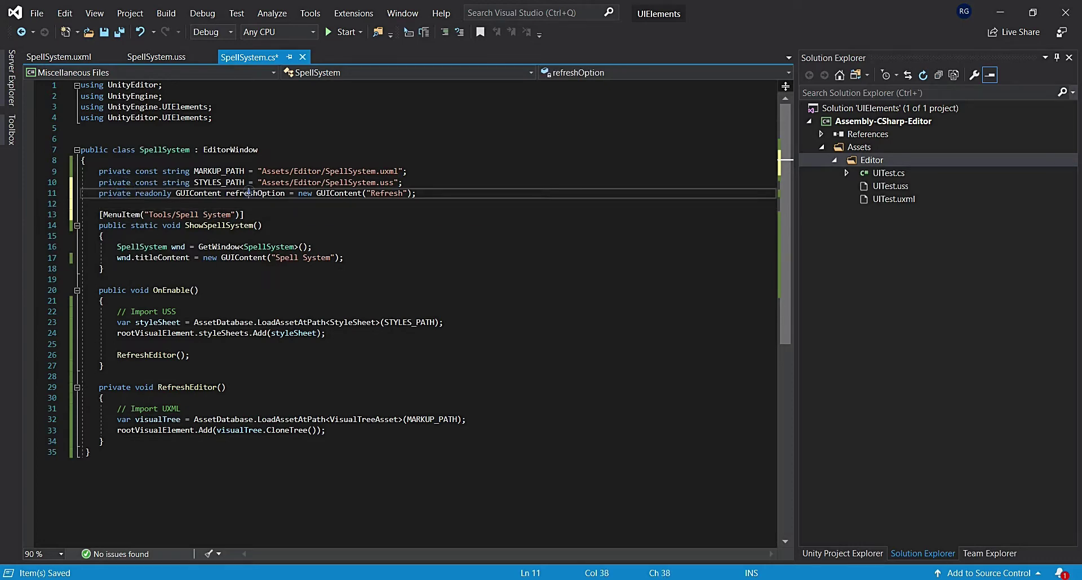
double_click(249, 192)
double_click(383, 193)
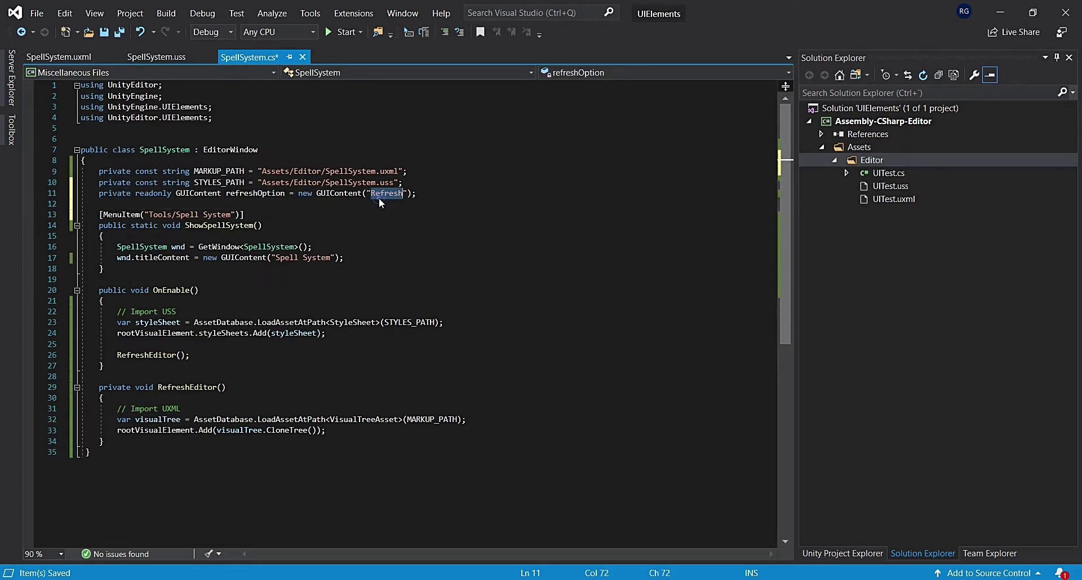
left_click(269, 194)
key("ctrl+r")
key("ctrl+r")
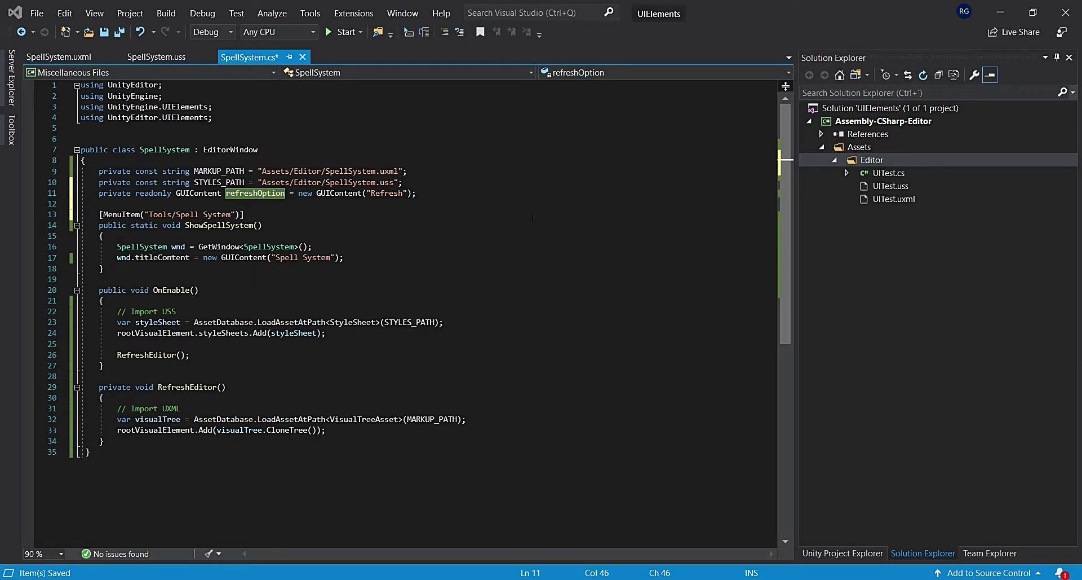
Add an AddItemsToMenu method at the end of the class calling menu.AddItem.
left_click(104, 441)
key("Return")
key("Return")
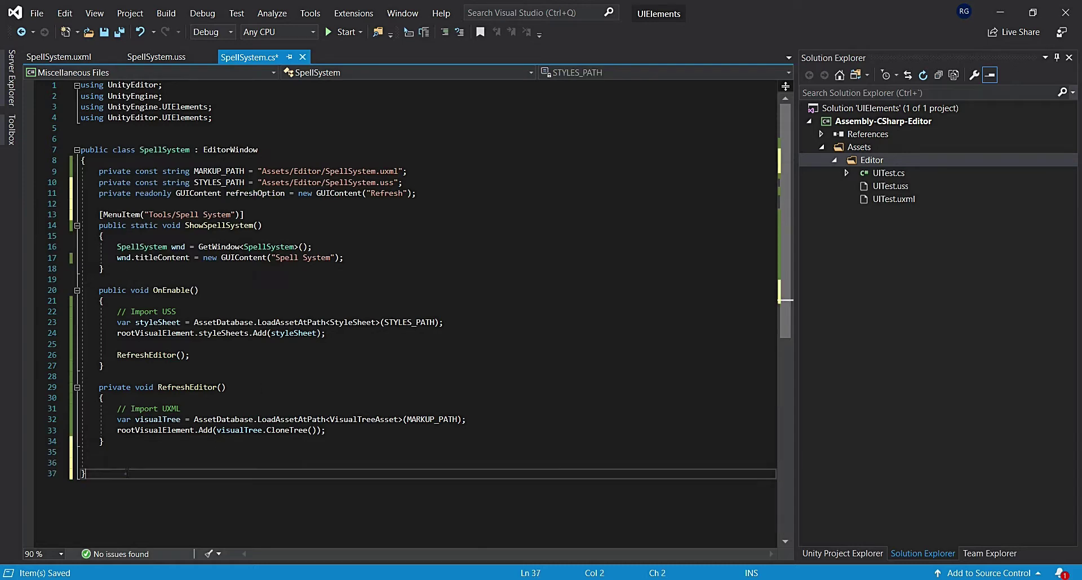
left_click(123, 462)
type("public void AddItemsToMenu(GenericMenu menu)     {         menu.AddItem(refreshOption, false, RefreshEditor);     }")
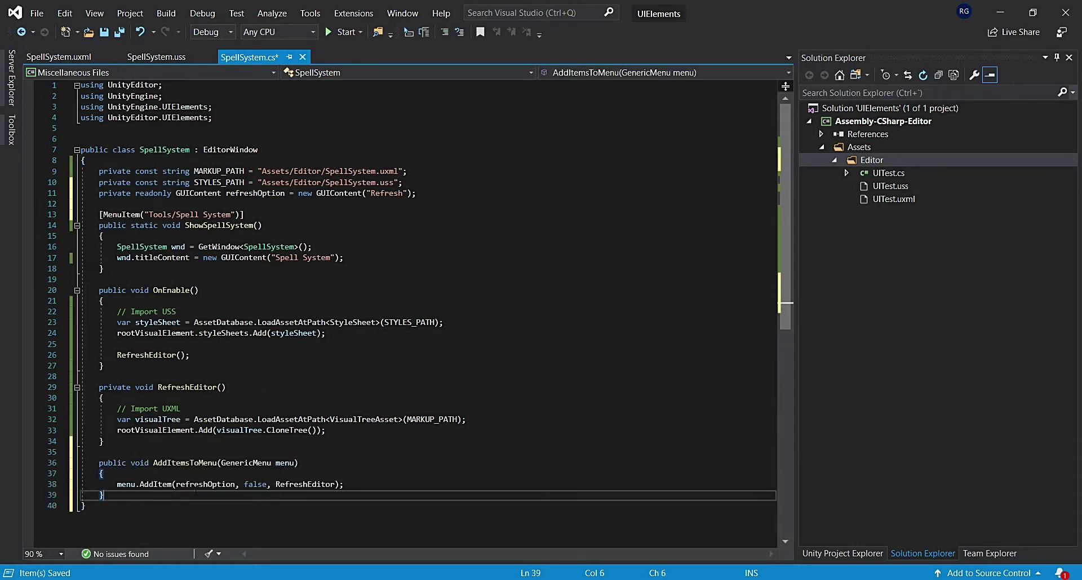
double_click(186, 462)
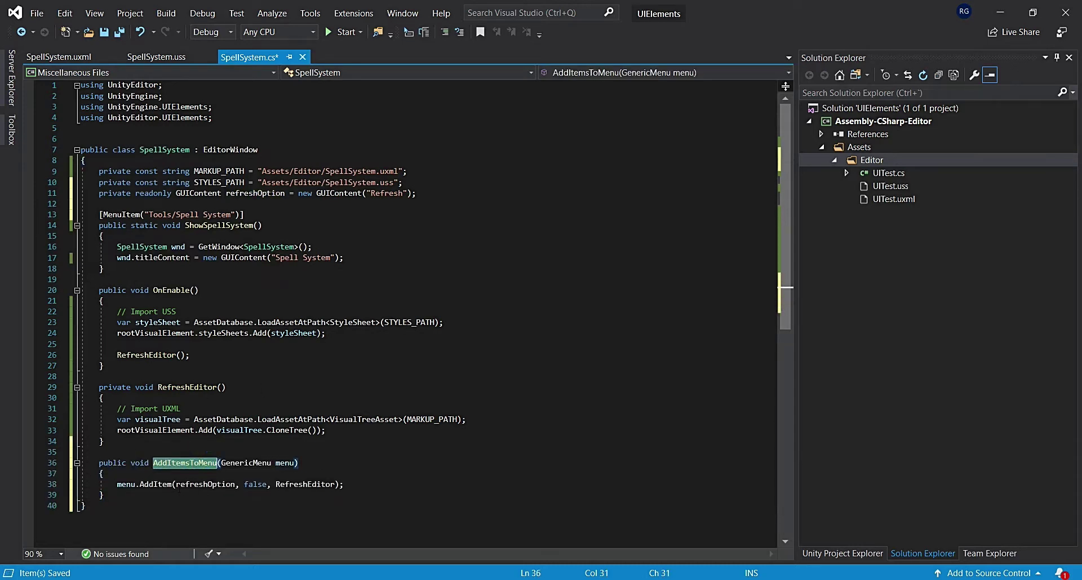
left_click(173, 483)
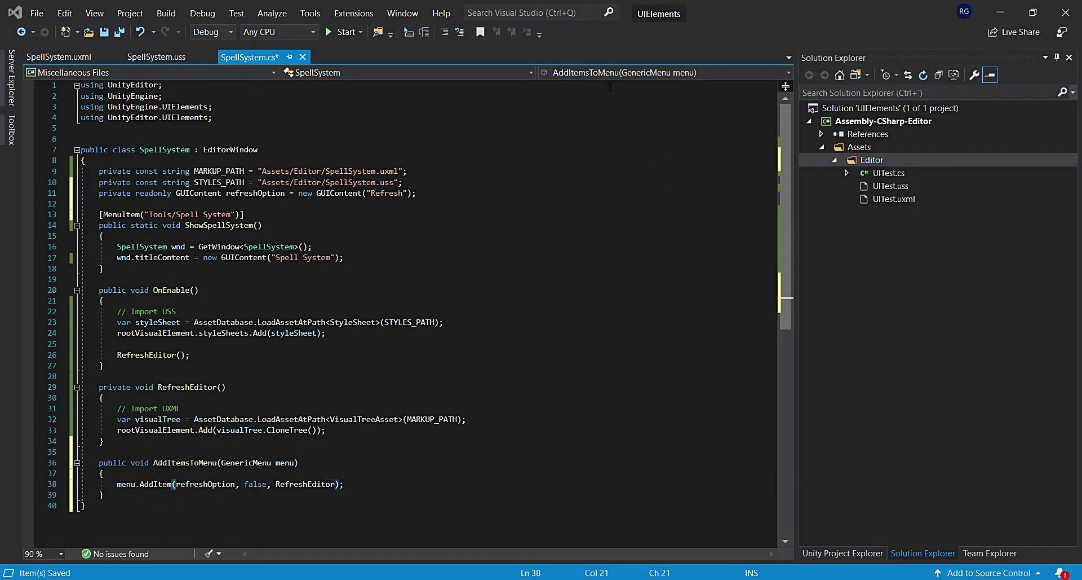
Add IHasCustomMenu to the SpellSystem class declaration and save the script.
left_click(318, 247)
left_click(290, 150)
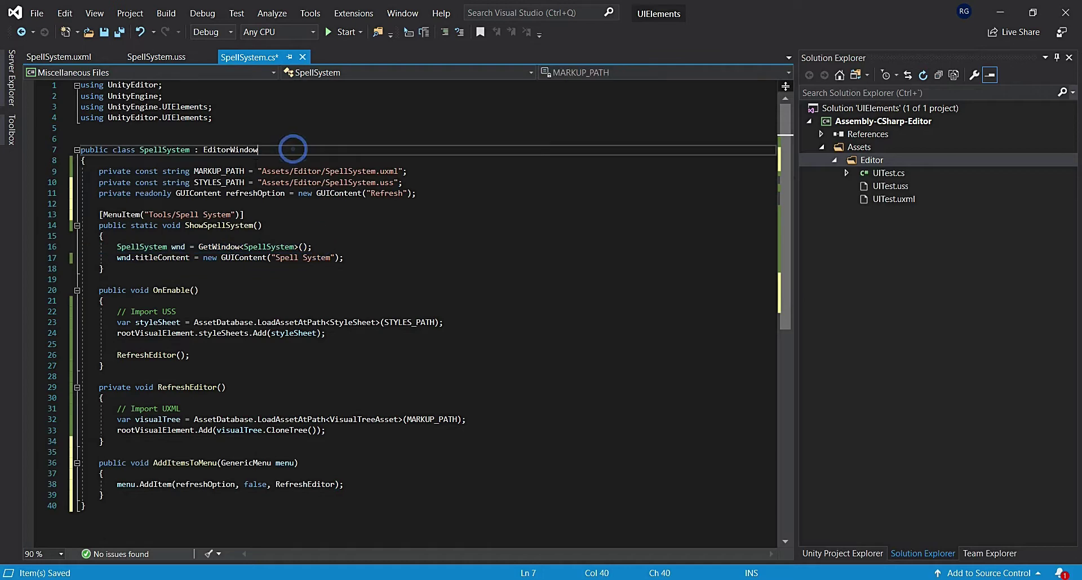
type(", IHasCustomMenu")
double_click(288, 150)
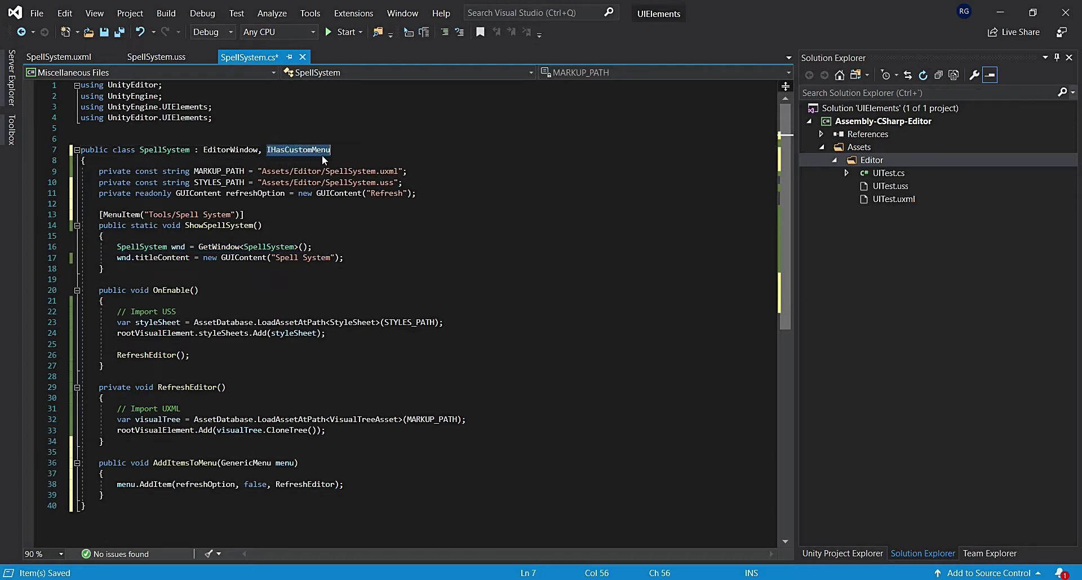
key("ctrl+s")
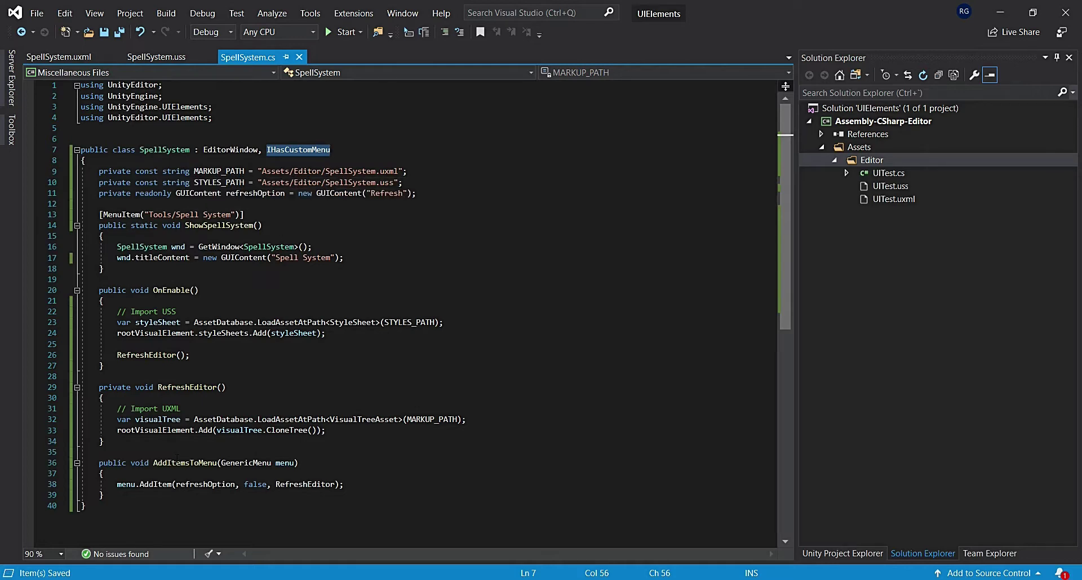
Review the AddItem call's refreshOption and RefreshEditor arguments, then test the window in Unity.
left_click(176, 461)
double_click(206, 483)
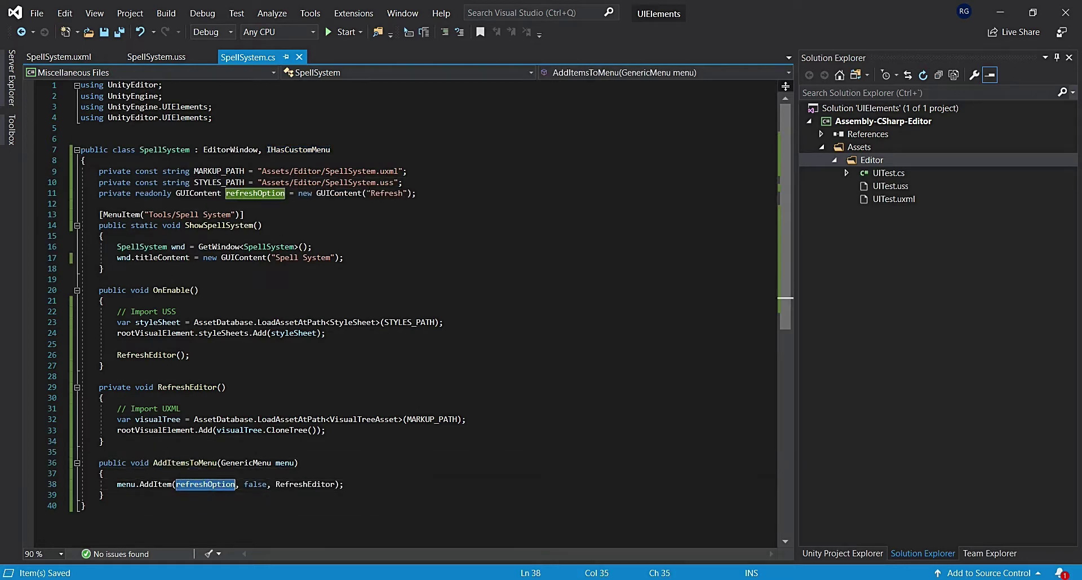
left_click(384, 192)
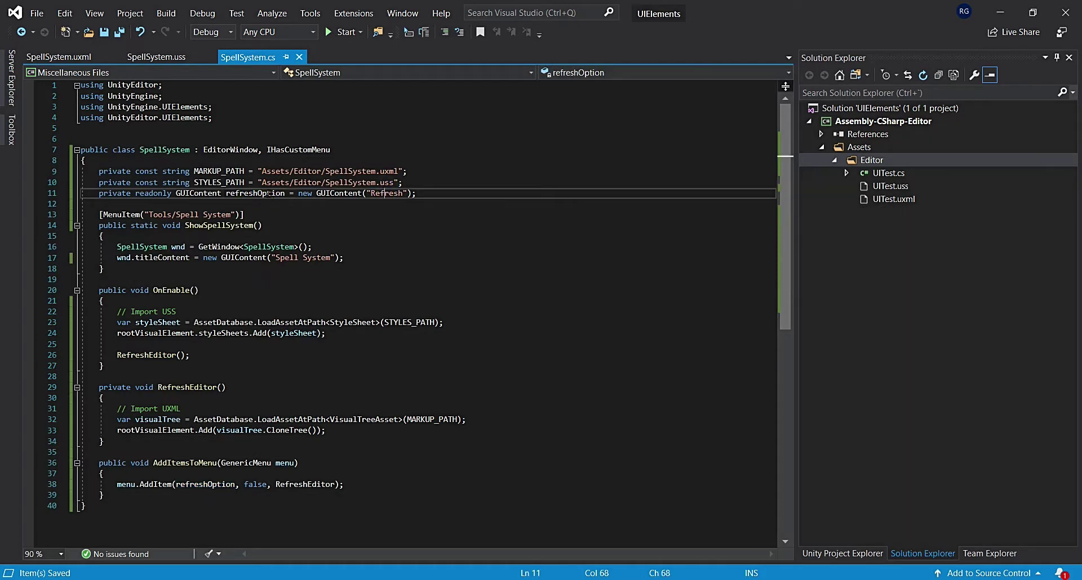
double_click(268, 193)
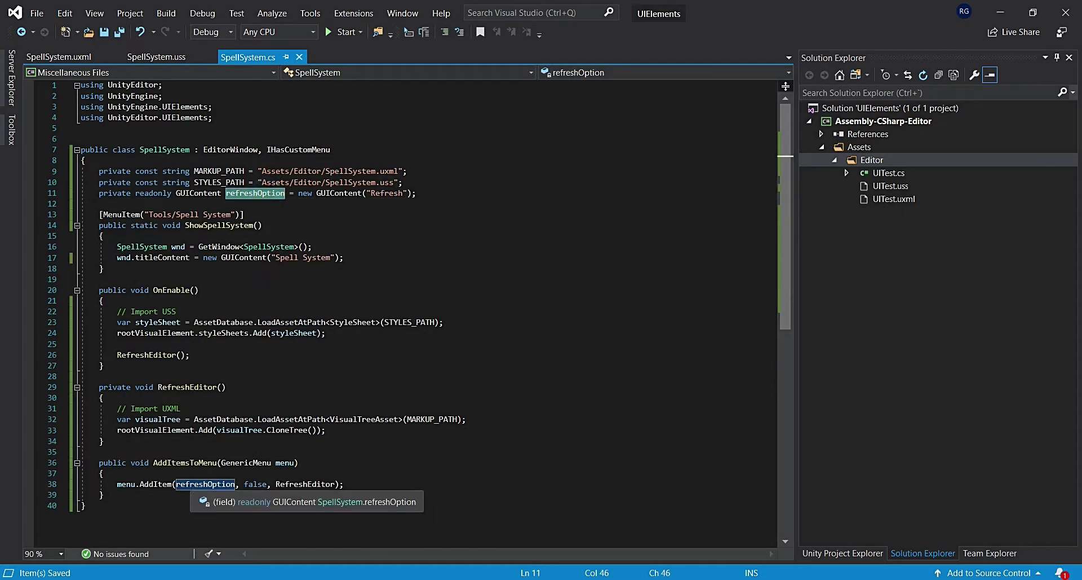
double_click(305, 483)
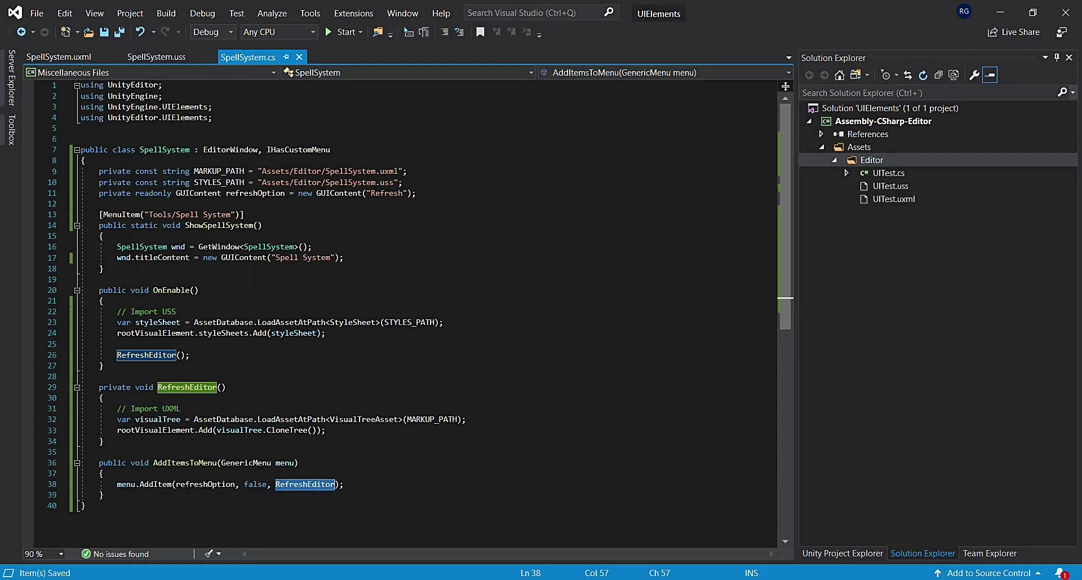
left_click_drag(116, 484, 176, 484)
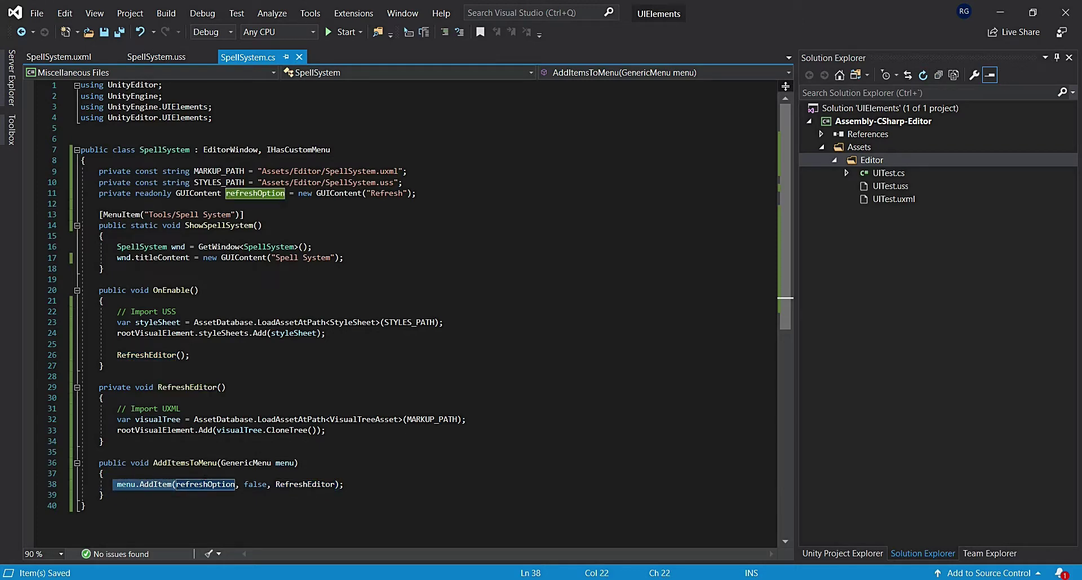
double_click(201, 484)
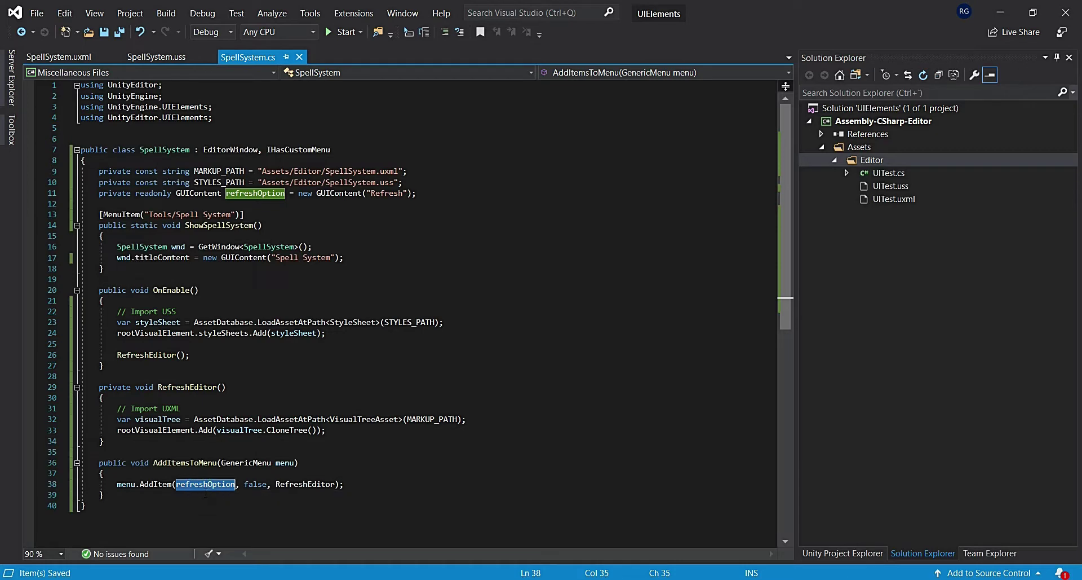
double_click(315, 484)
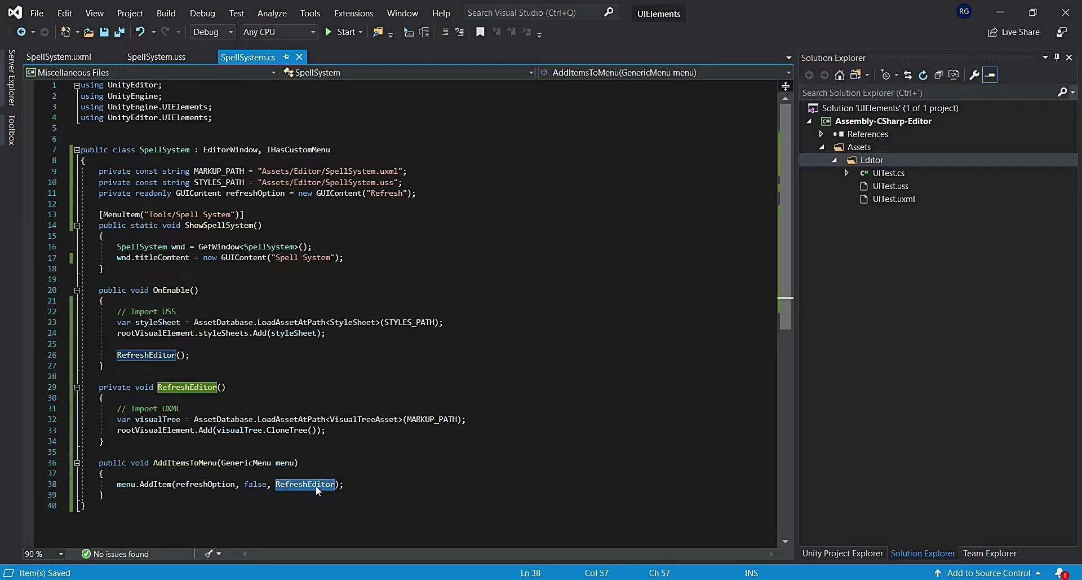
double_click(179, 389)
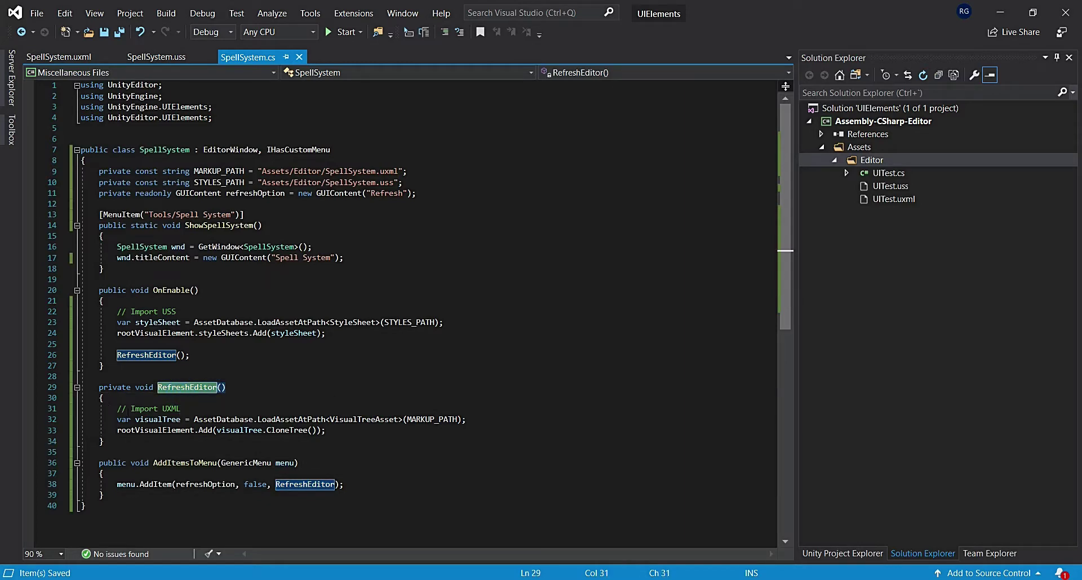
left_click_drag(101, 408, 330, 434)
left_click(416, 464)
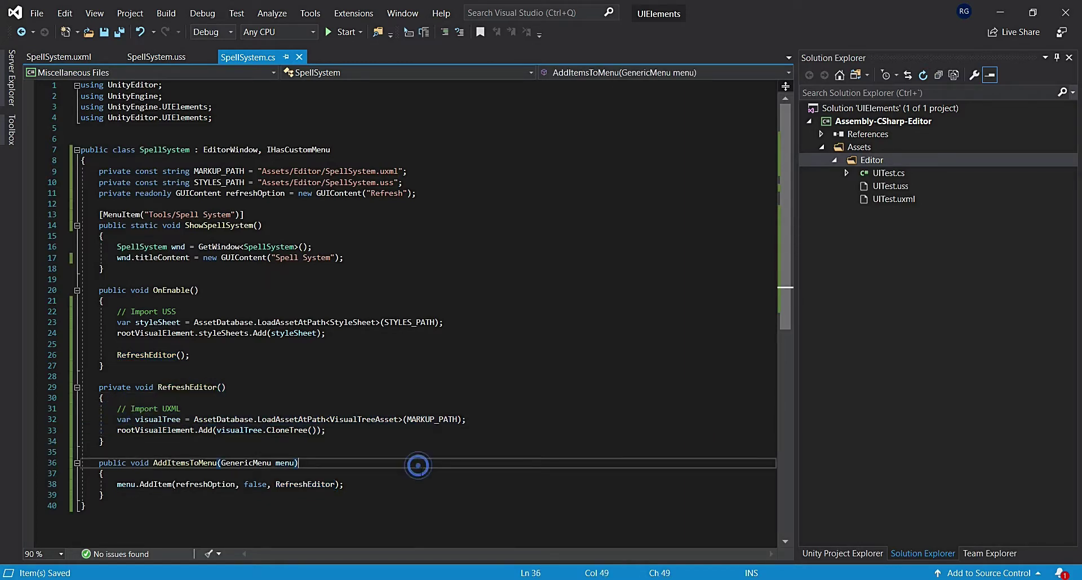
key("alt+Tab")
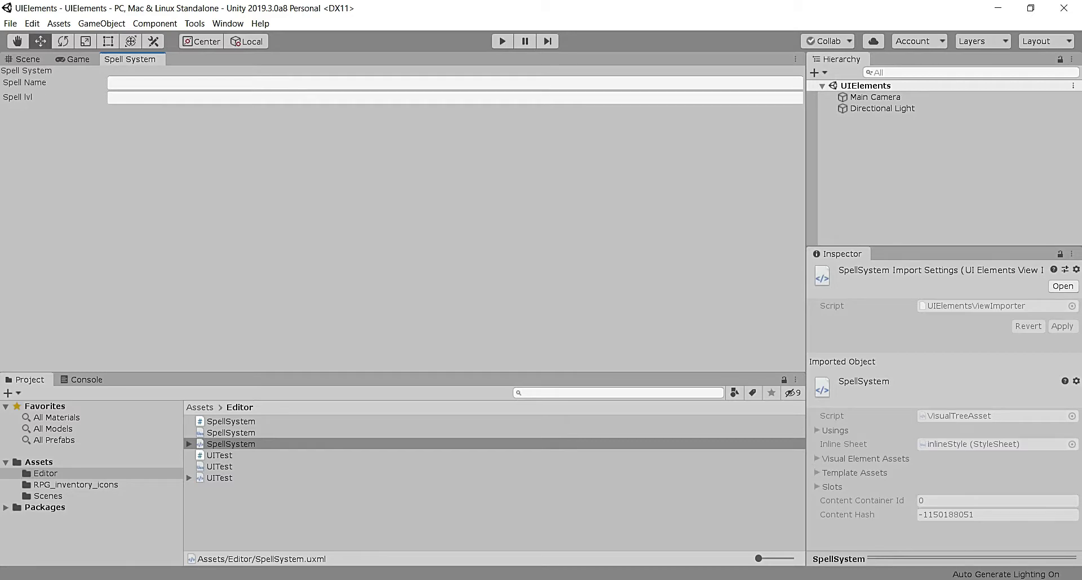
left_click(130, 516)
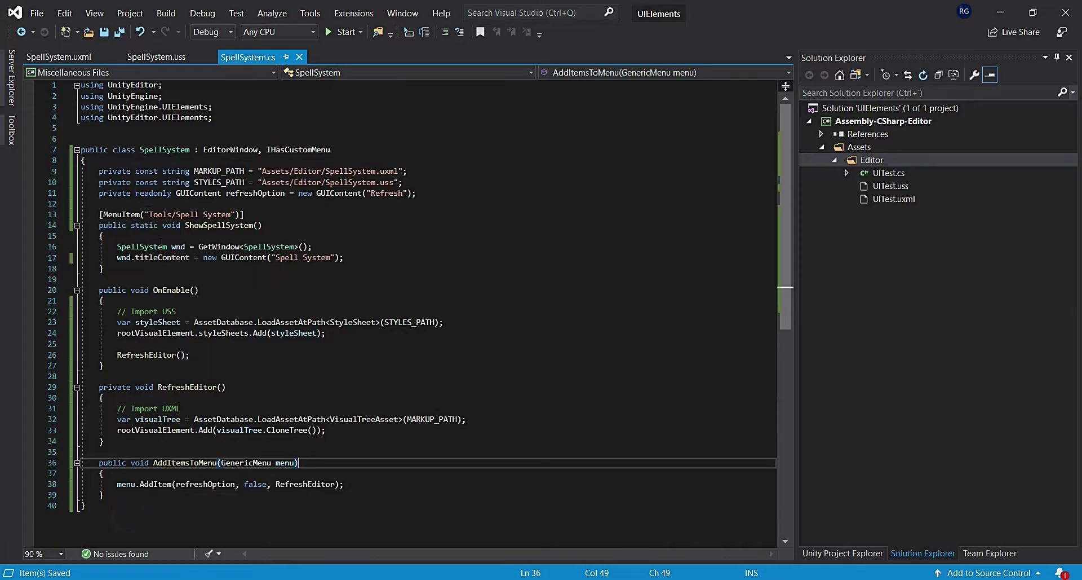
Add an e:FloatField 'spellDuration' labelled 'Spell duration' on line 12, save, and switch to Unity.
left_click(66, 58)
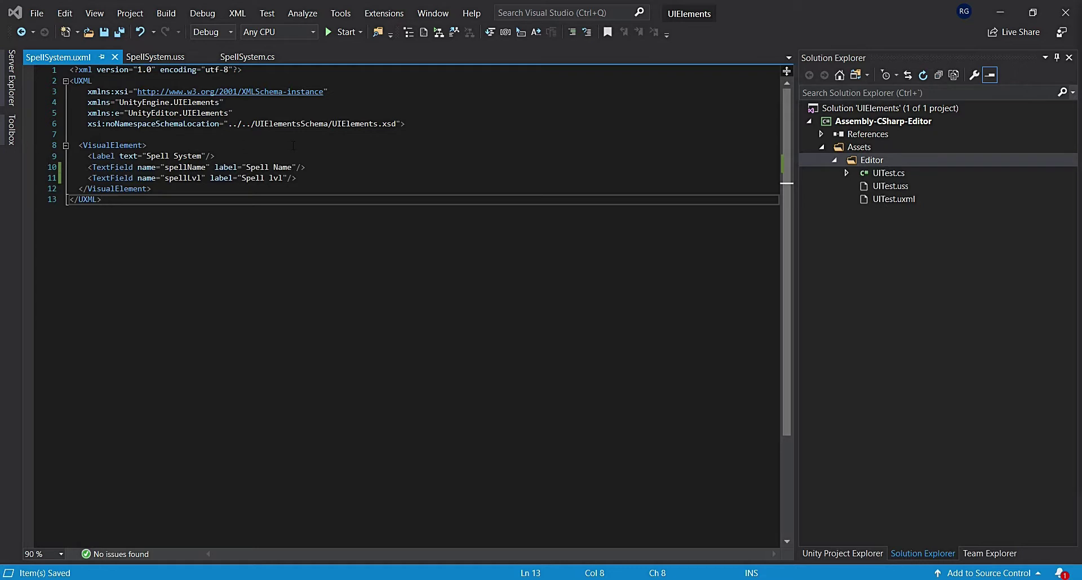
left_click(324, 175)
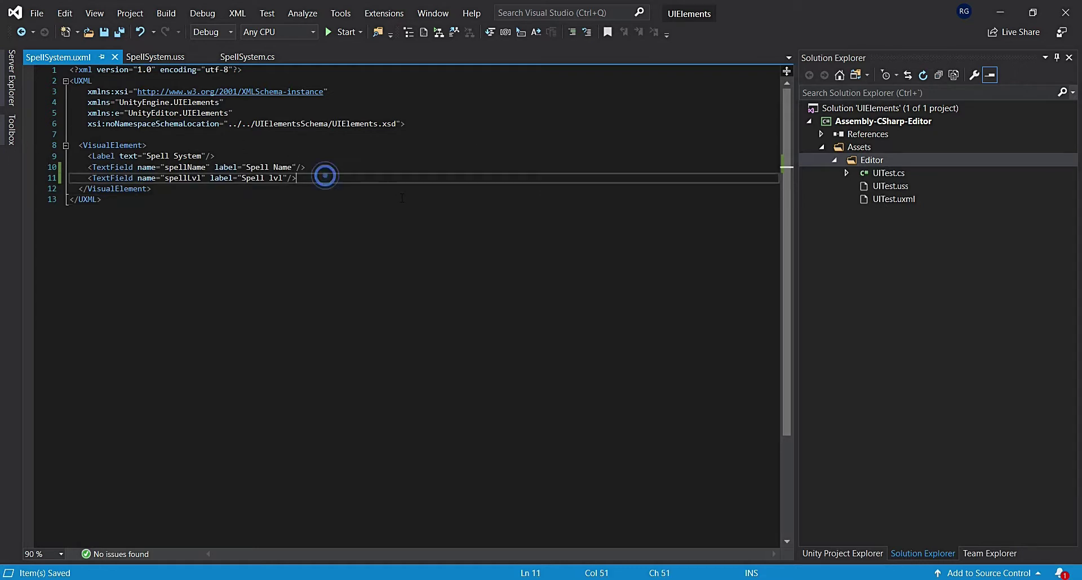
key("Return")
type("<e:FloatField name=\"spellDuration\" label=\"Spell duration\" />")
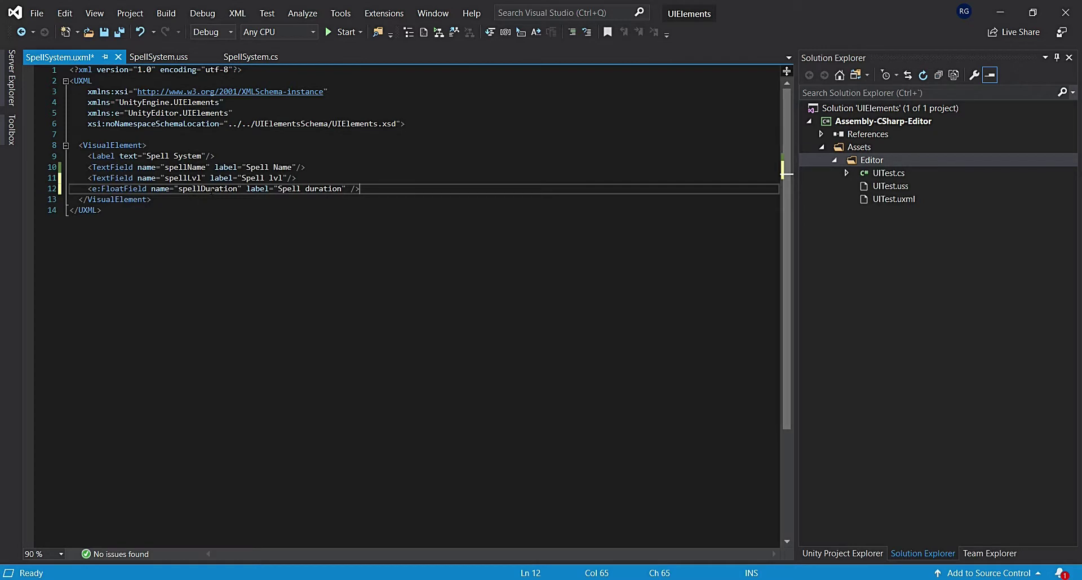
double_click(210, 188)
double_click(289, 188)
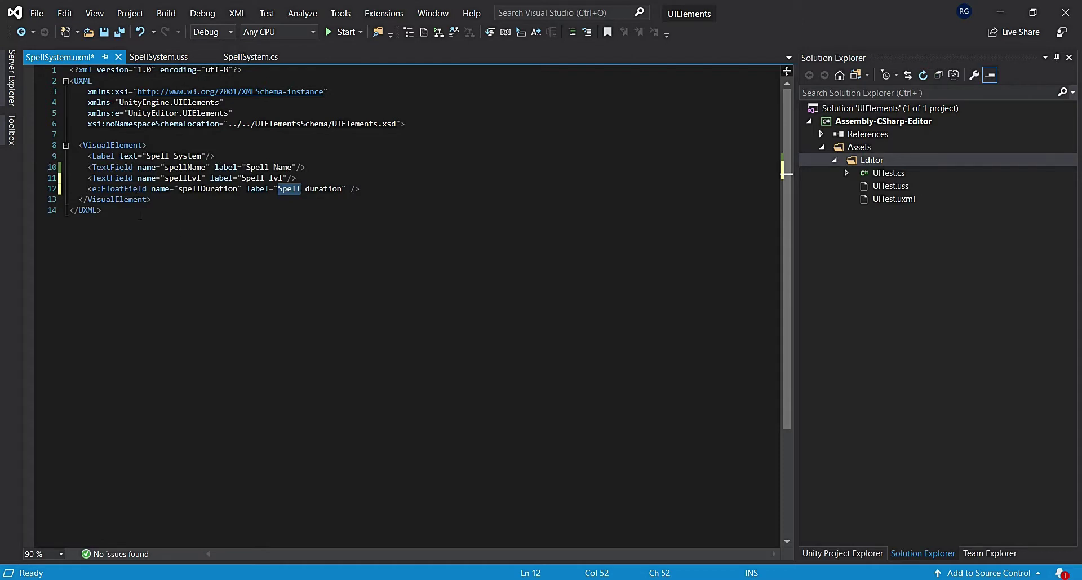
double_click(111, 187)
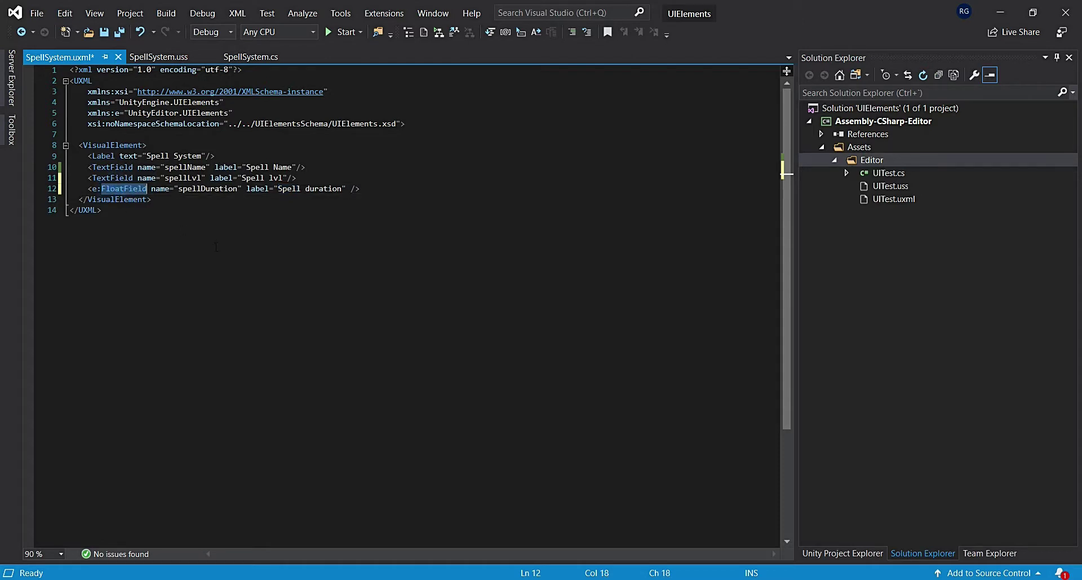
key("ctrl+s")
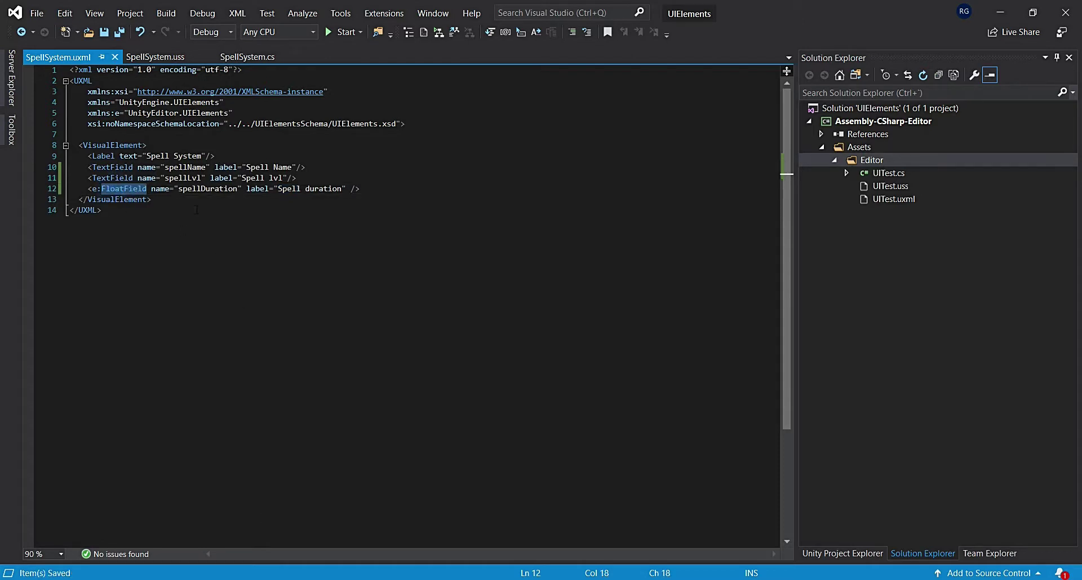
key("alt+Tab")
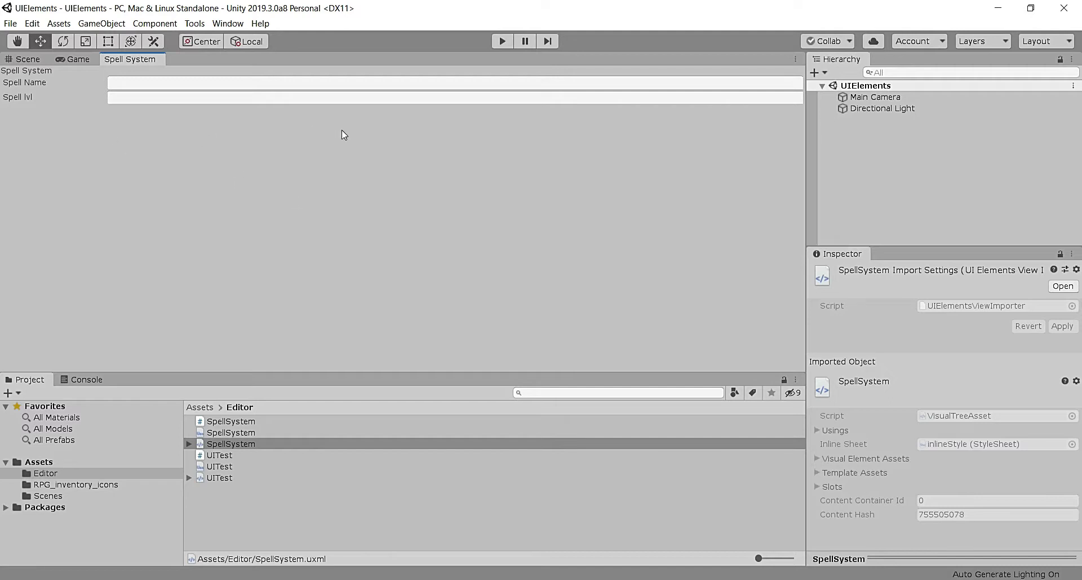
Run Refresh from the Spell System window menu, then comment out IHasCustomMenu with // in SpellSystem.cs.
left_click(796, 62)
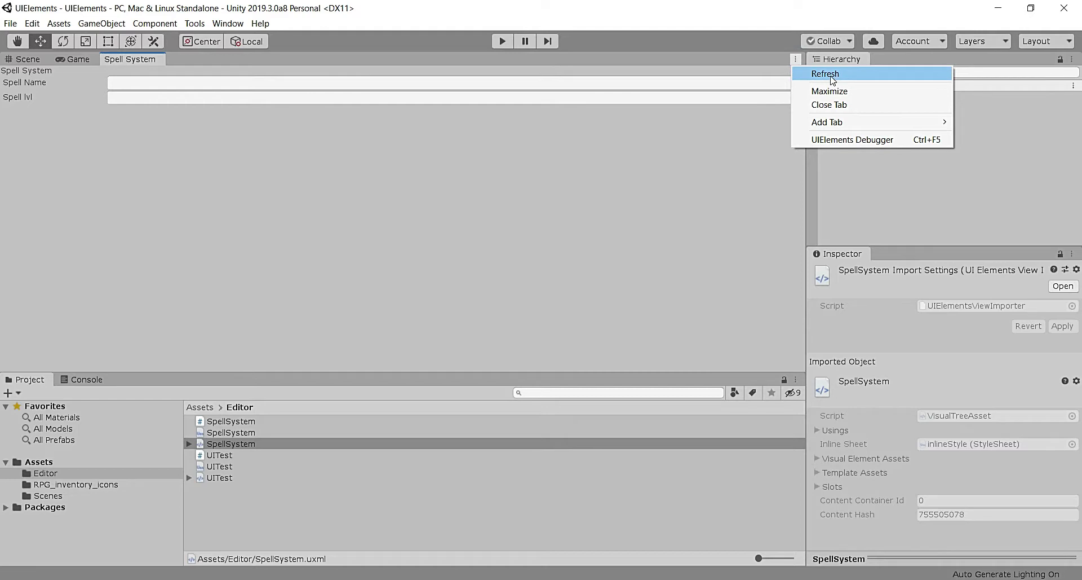
left_click(798, 74)
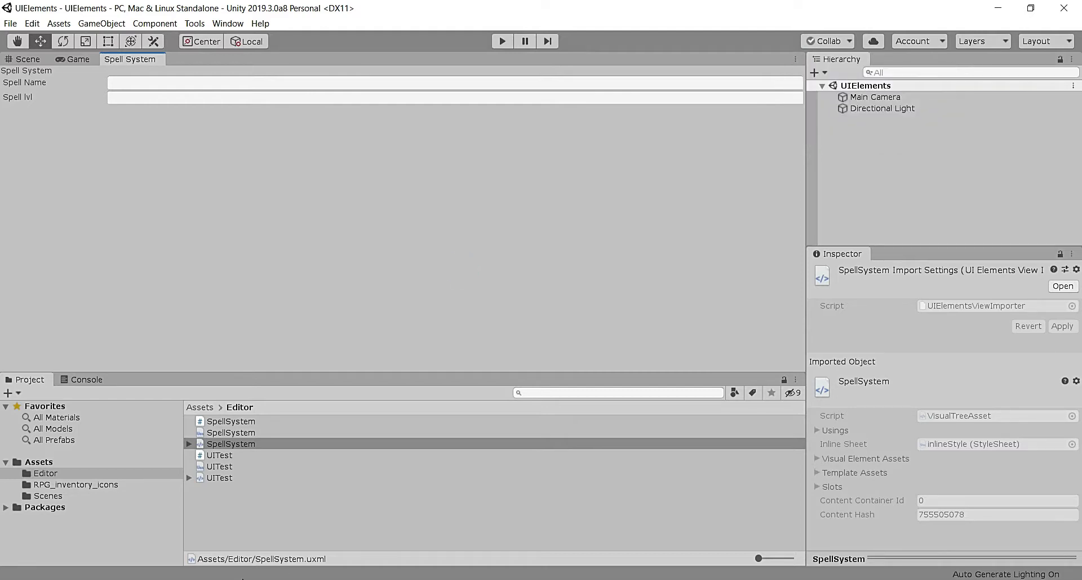
left_click(201, 536)
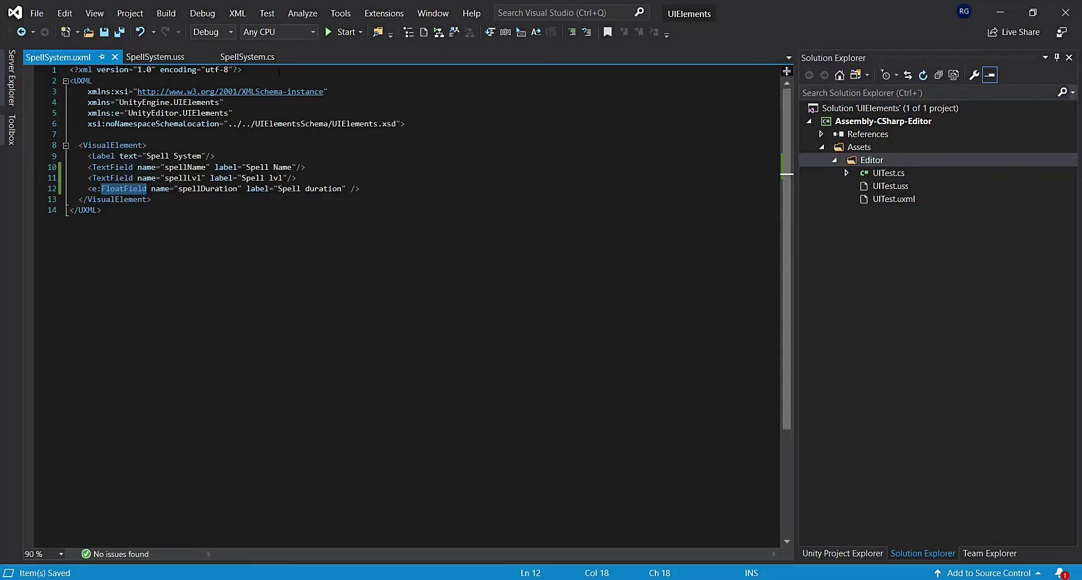
left_click(248, 57)
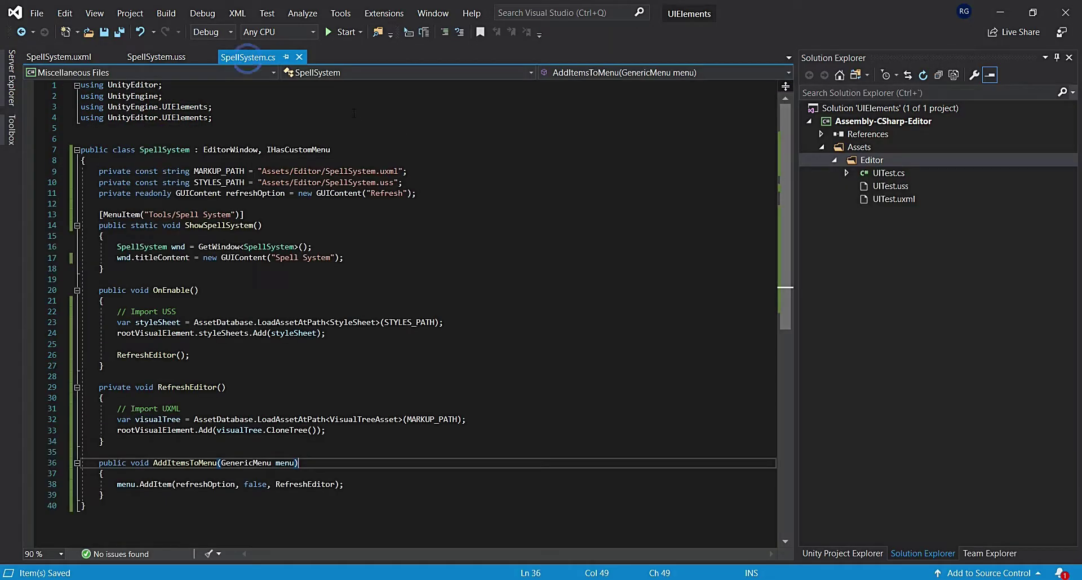
left_click(258, 149)
type("//")
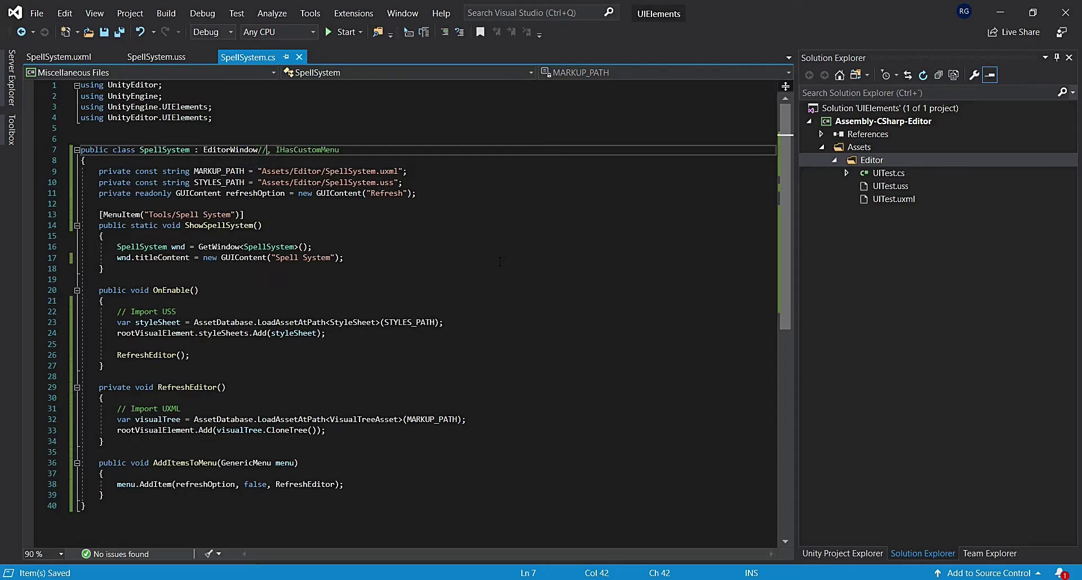
key("alt+Tab")
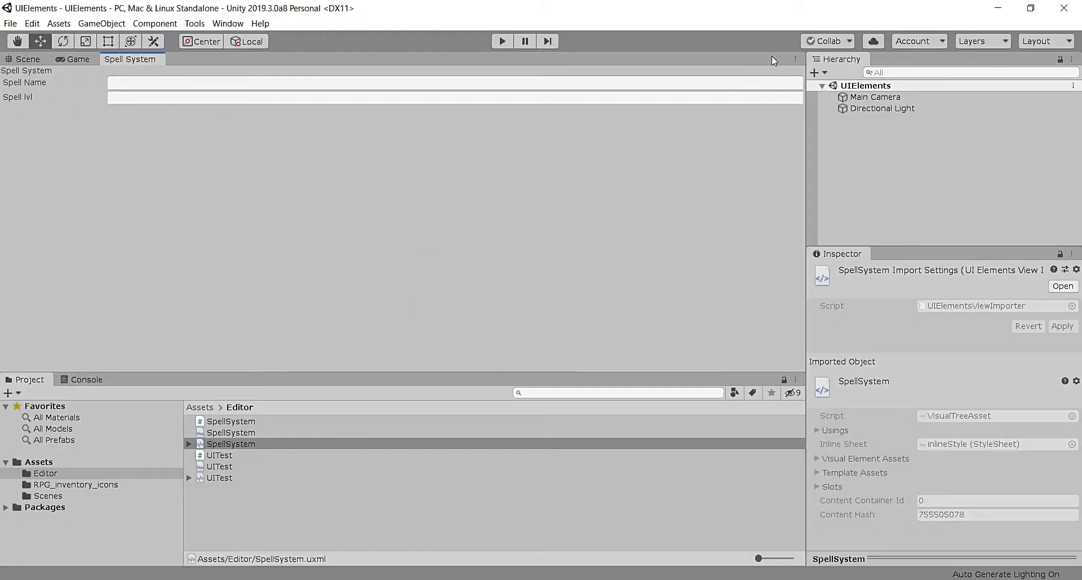
Remove the // before IHasCustomMenu, save, and see the Spell duration field appear in Unity.
left_click(795, 59)
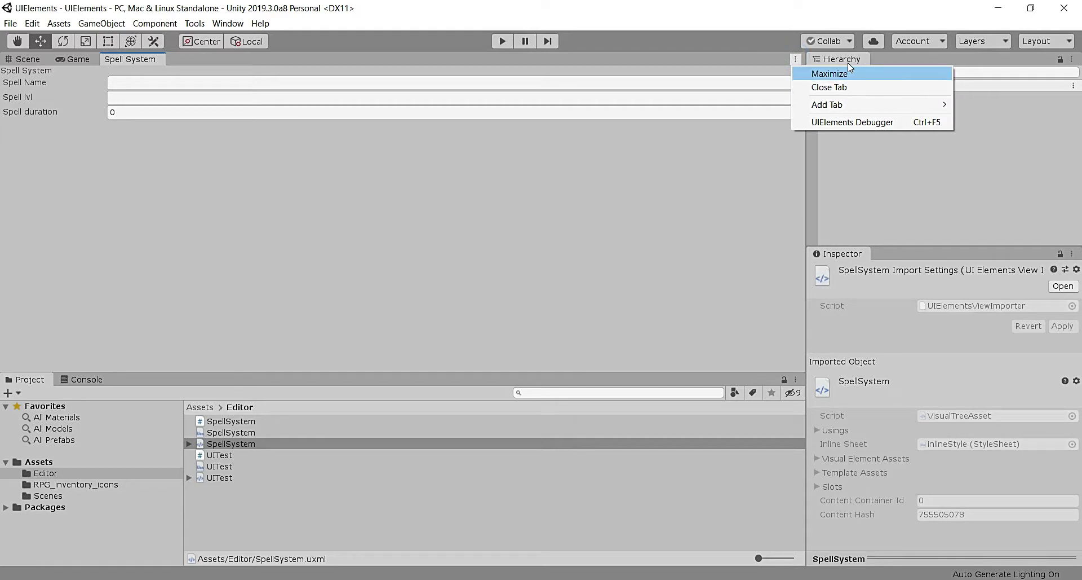
left_click(577, 348)
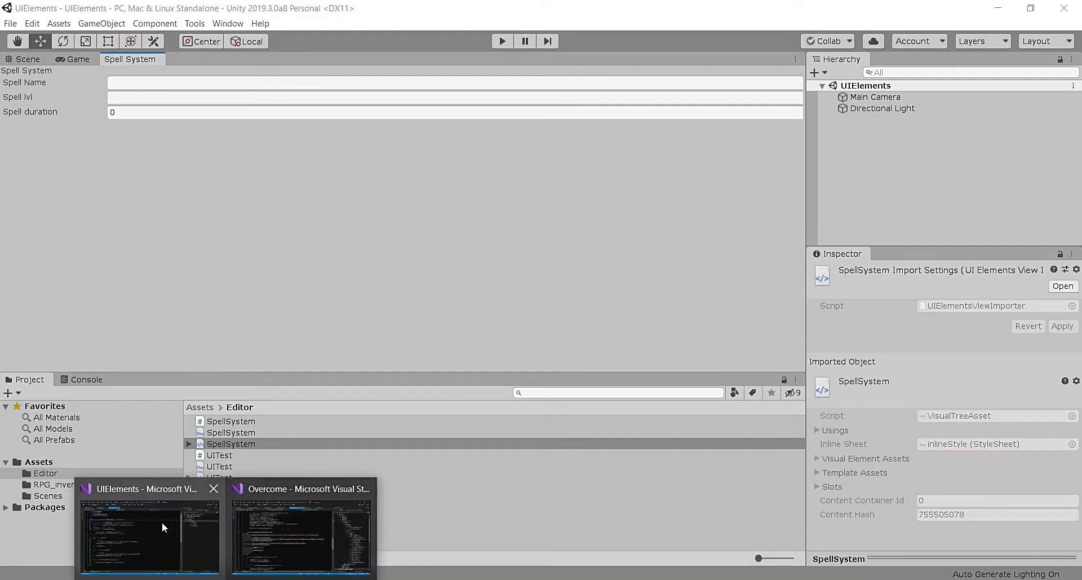
left_click(162, 524)
key("BackSpace")
key("BackSpace")
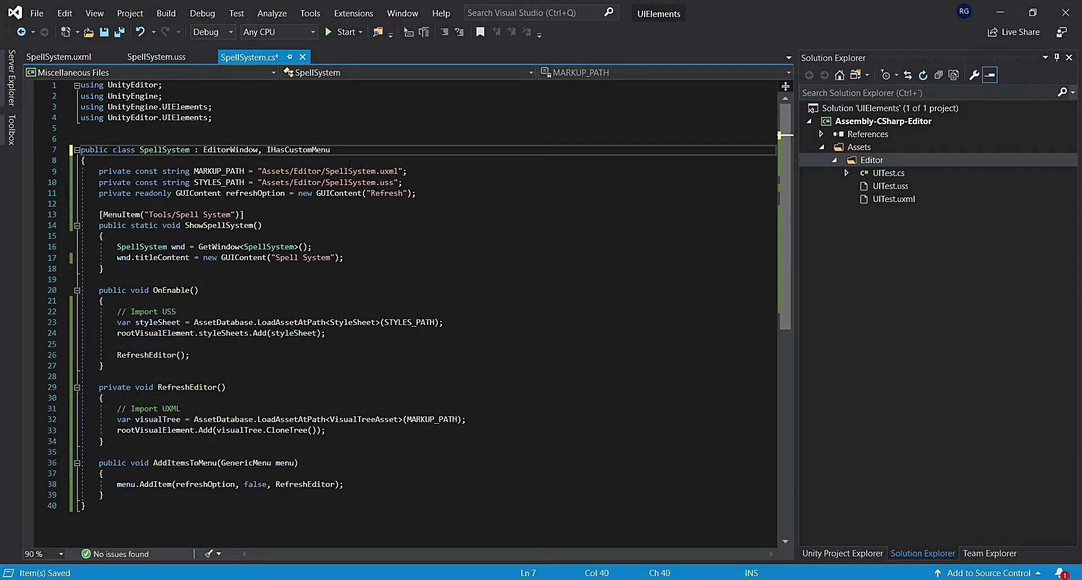
key("ctrl+s")
key("alt+Tab")
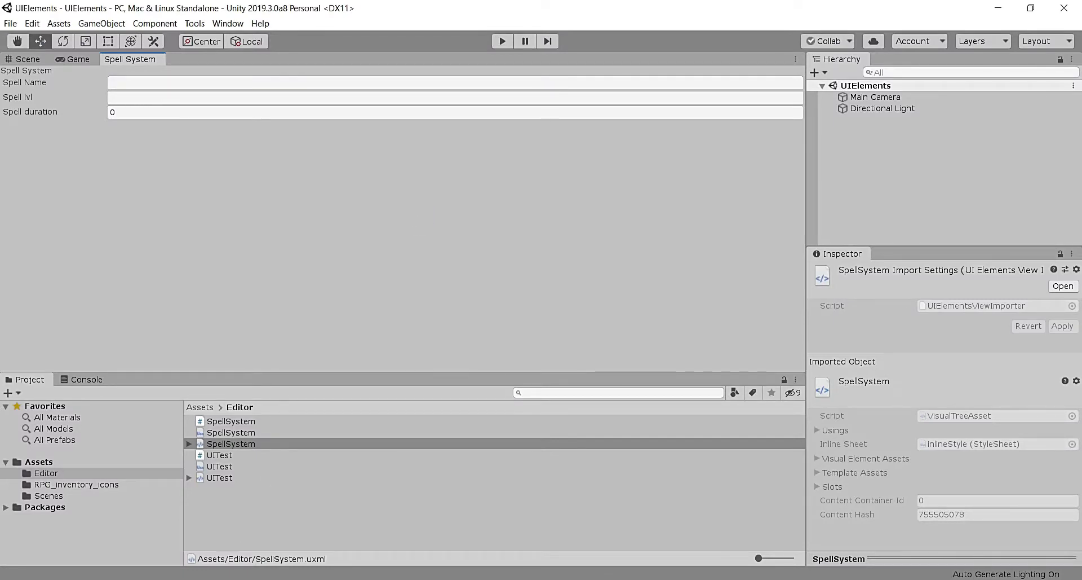
left_click(184, 560)
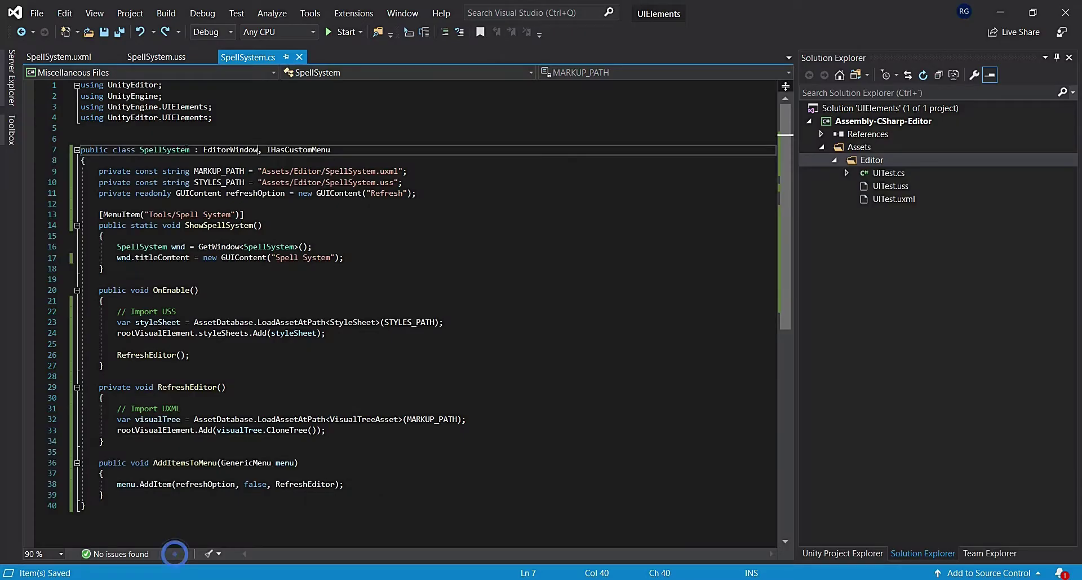
Duplicate the spellDuration line as a 'spellEffectRadius' FloatField labelled 'Effect Radius', save, and switch to Unity.
left_click(60, 59)
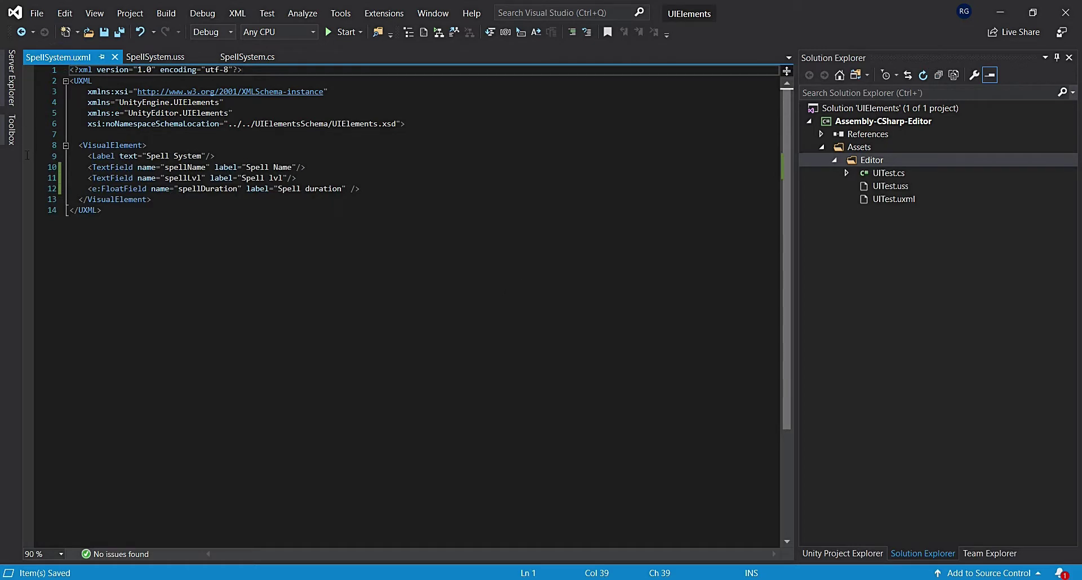
left_click(416, 189)
key("Return")
type("<e:FloatField name=\"spellEffectRadius\" label=\"Effect Radius\" />")
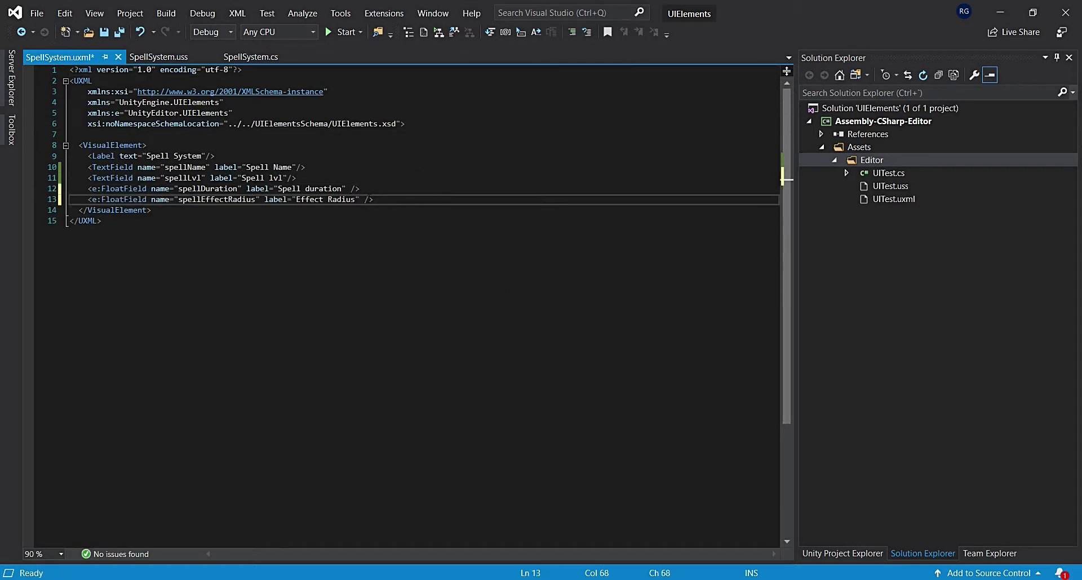
double_click(313, 199)
double_click(217, 199)
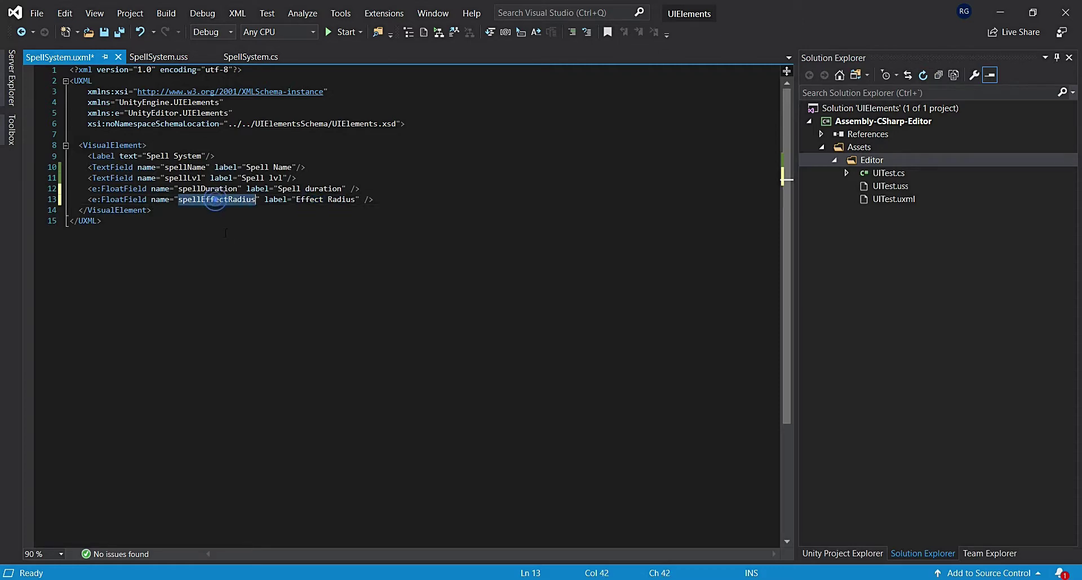
key("ctrl+s")
key("alt+Tab")
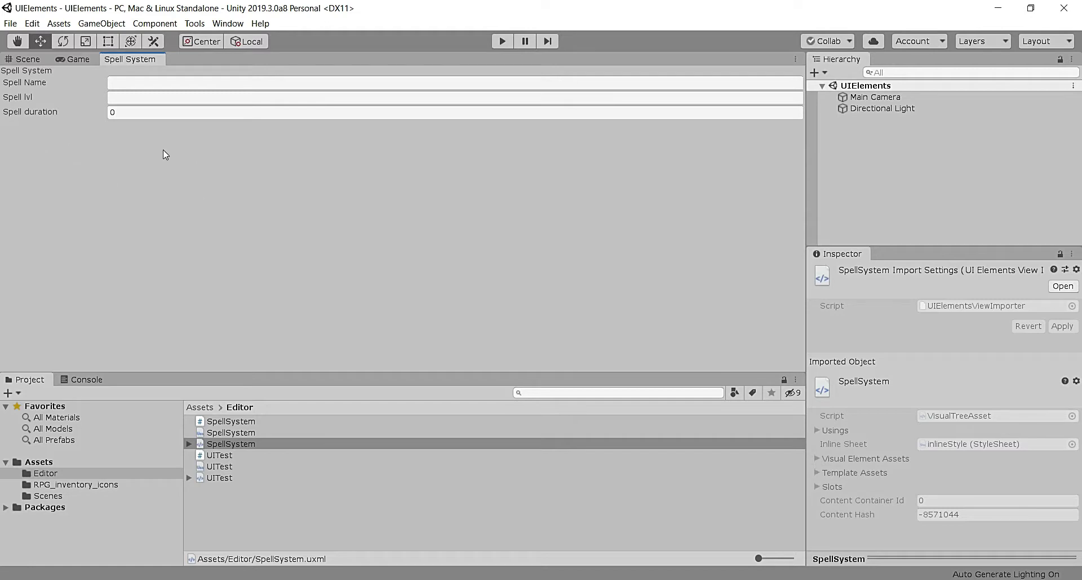
Refresh the Spell System window, which stacks a duplicate field set, then return to Visual Studio.
left_click(798, 63)
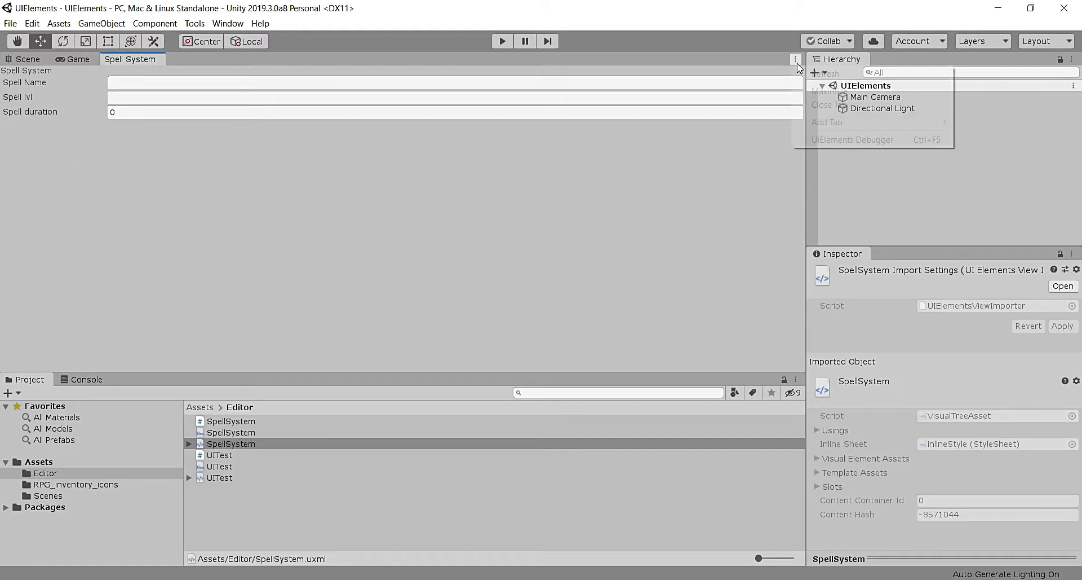
left_click(814, 73)
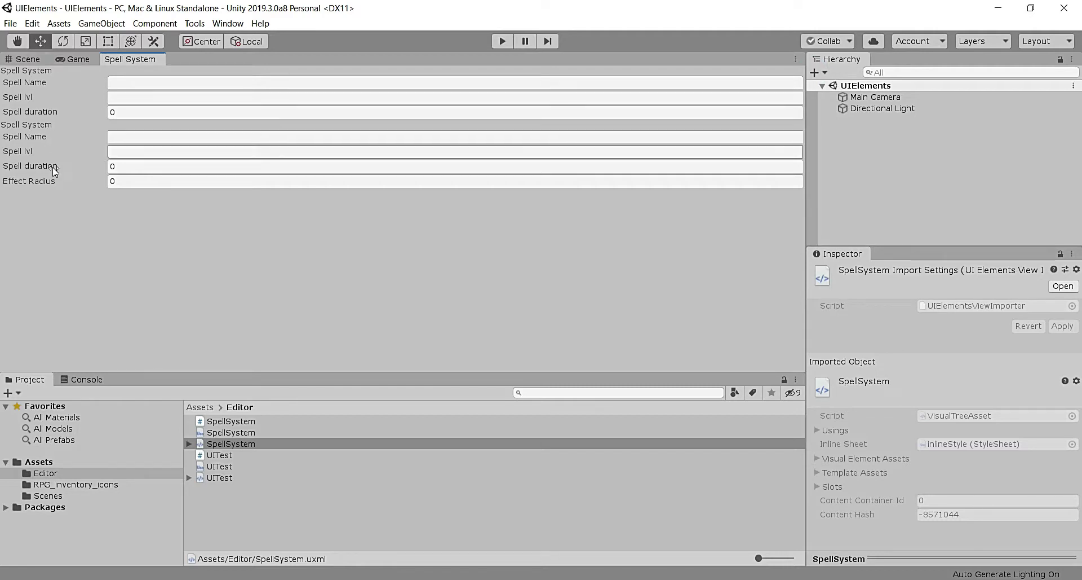
left_click(14, 82)
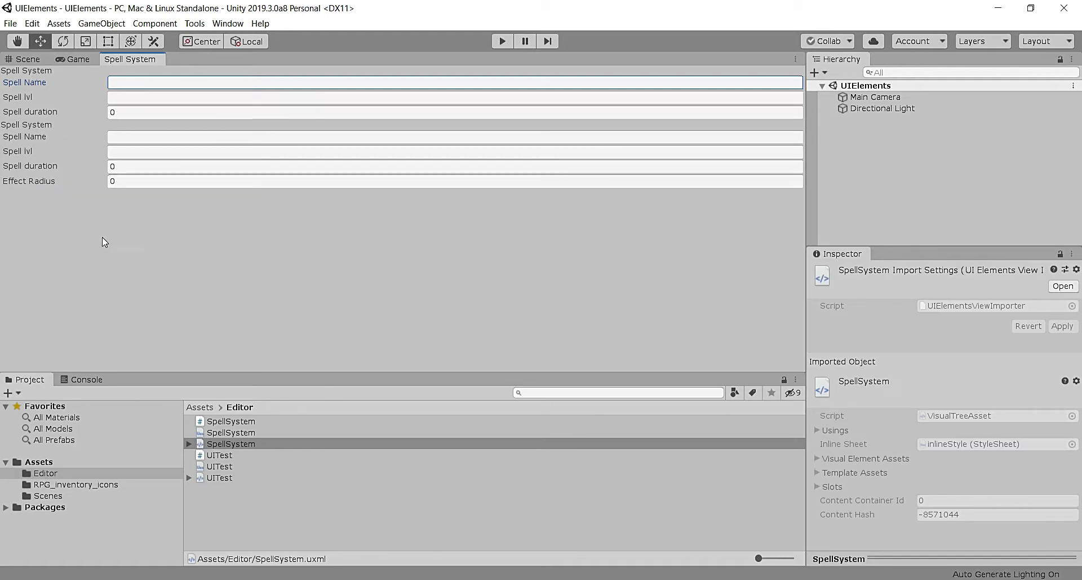
left_click(226, 578)
Open SpellSystem.cs and select the two lines that load and add the UXML tree.
left_click(149, 536)
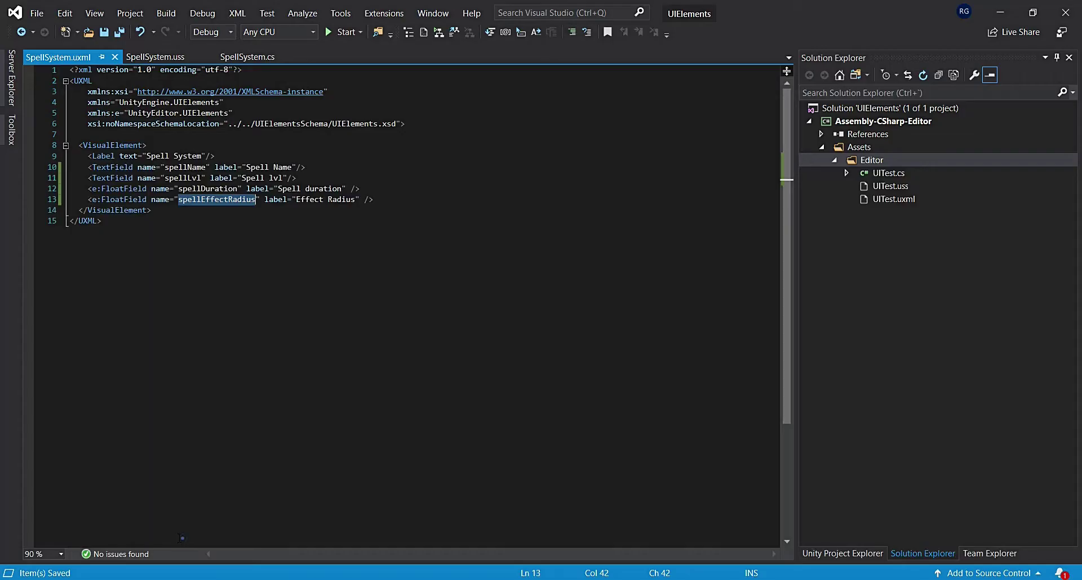
left_click(248, 57)
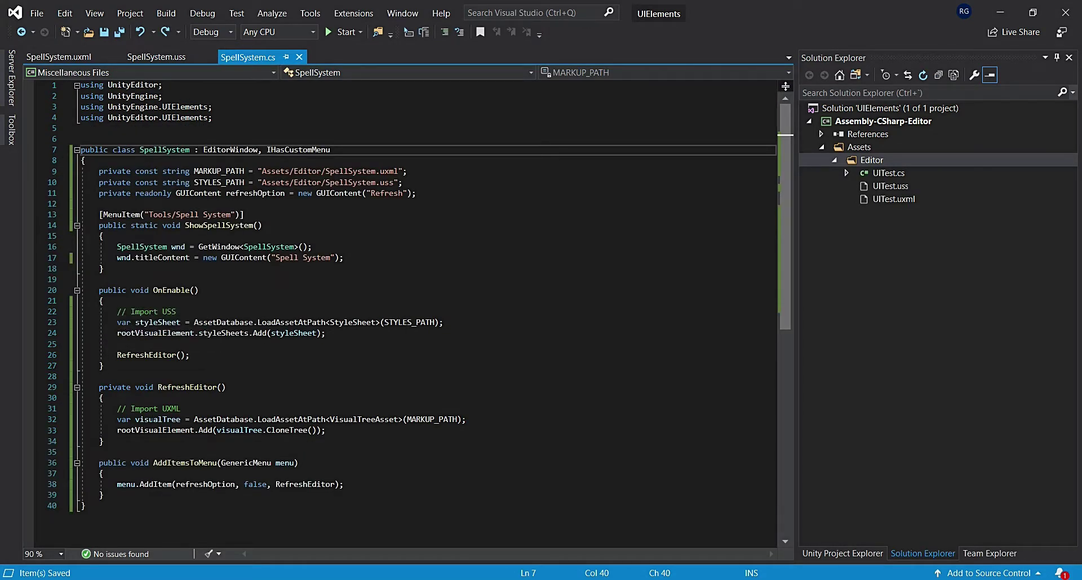
left_click_drag(115, 419, 357, 430)
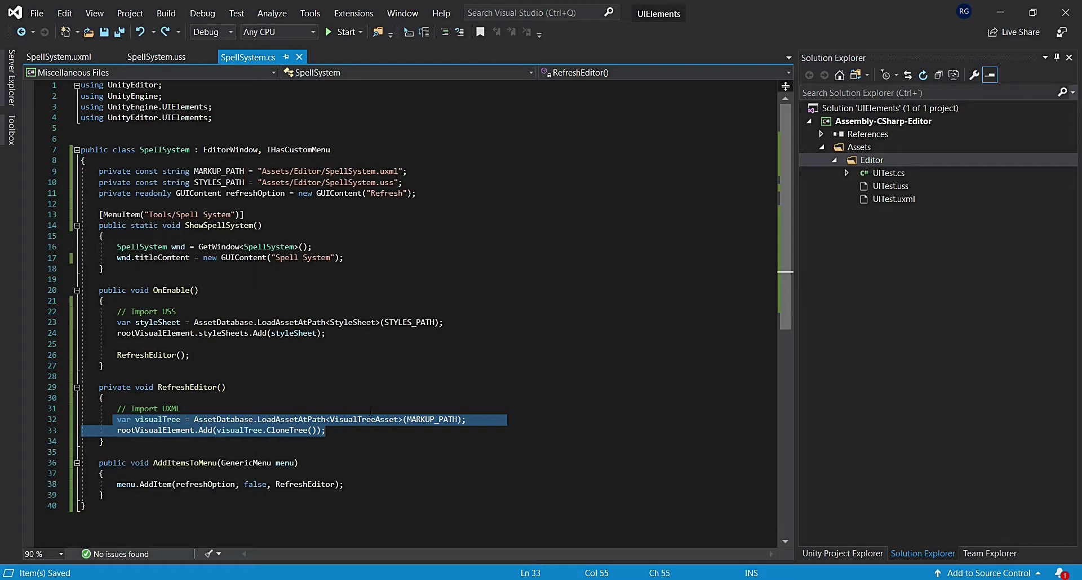
key("alt+Tab")
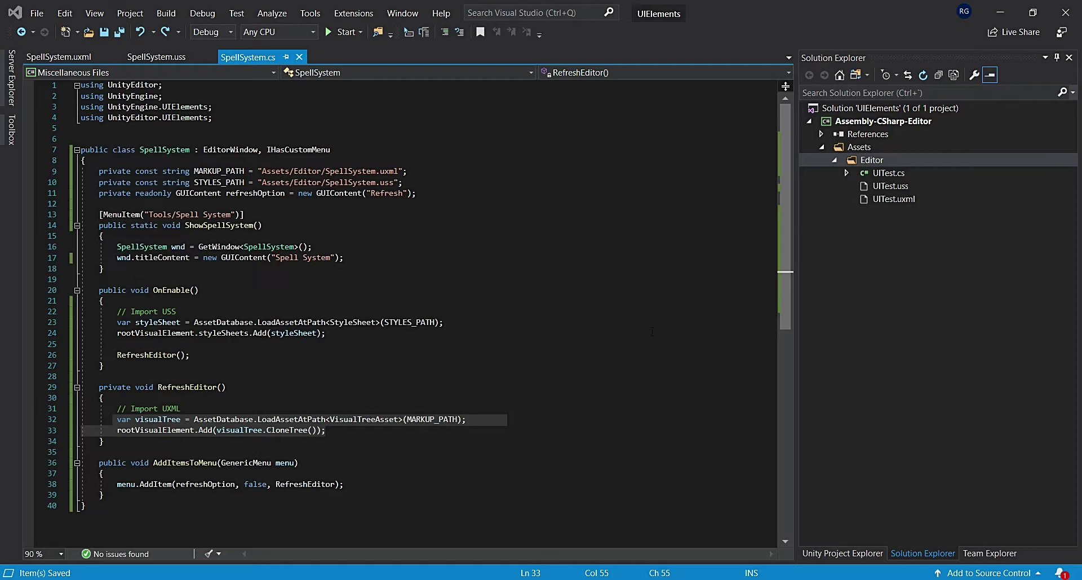
Insert rootVisualElement.Clear(); after the LoadAssetAtPath line in RefreshEditor and save the script.
left_click(499, 421)
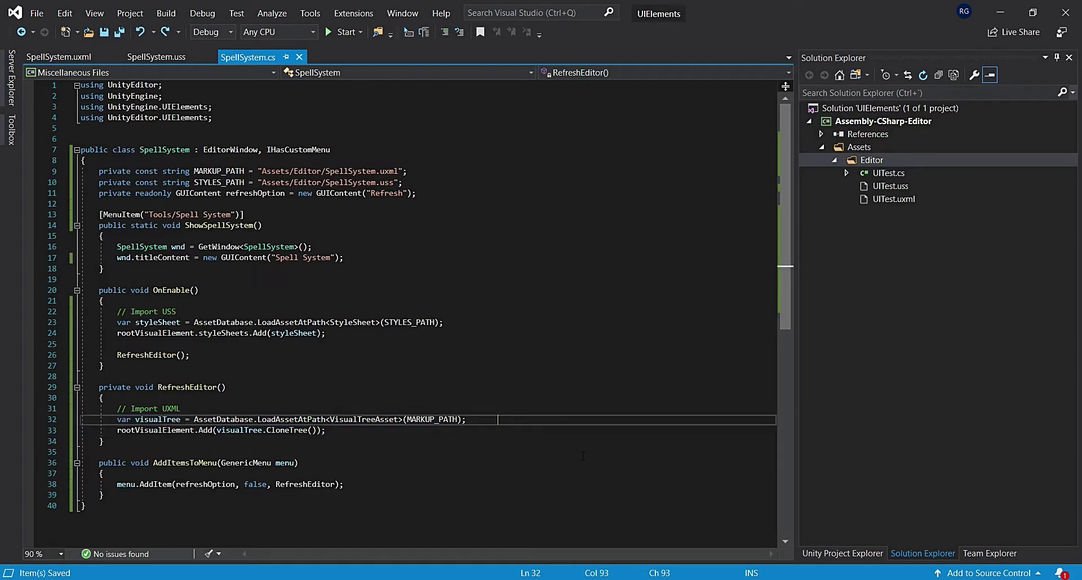
key("BackSpace")
key("BackSpace")
key("BackSpace")
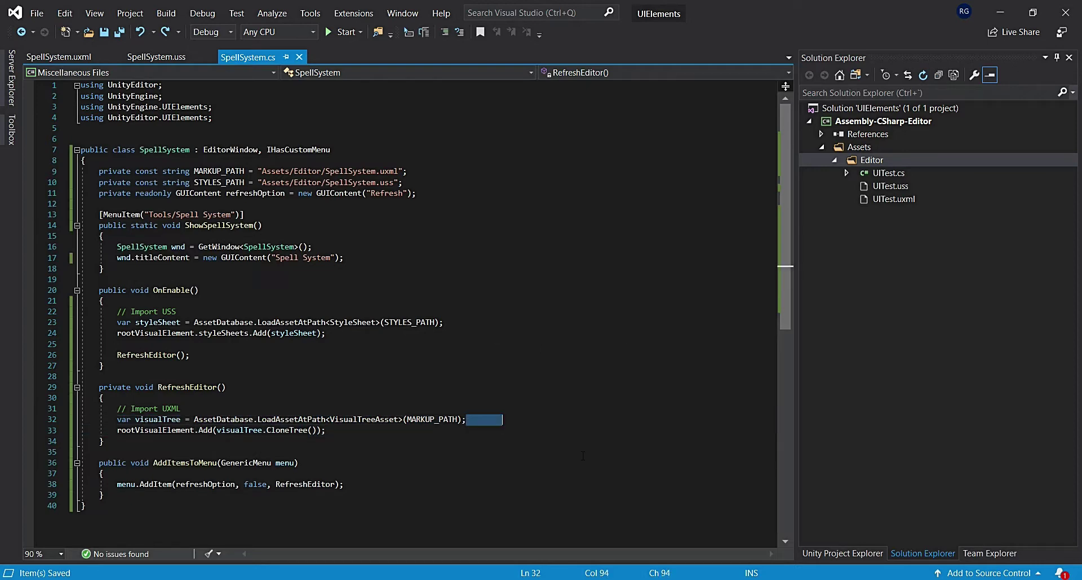
key("Return")
type("rootVisualElement.Clear();")
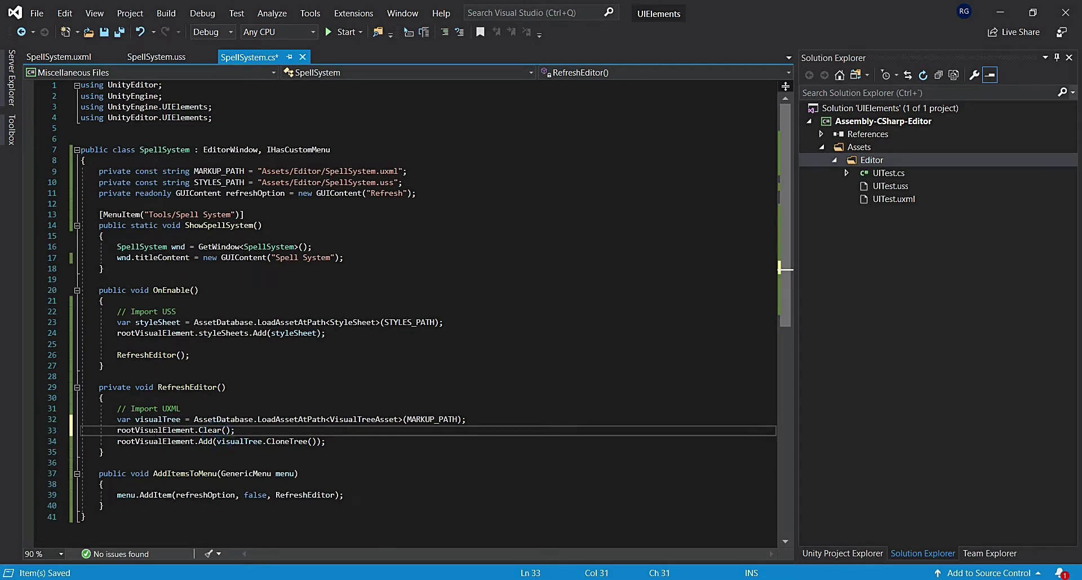
double_click(155, 430)
key("ctrl+s")
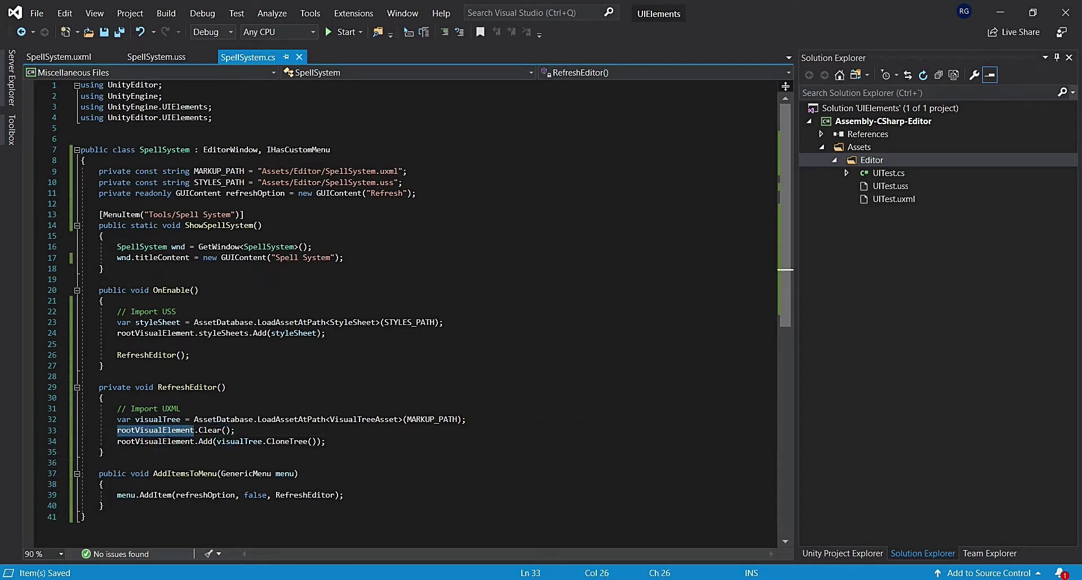
left_click_drag(150, 441, 392, 442)
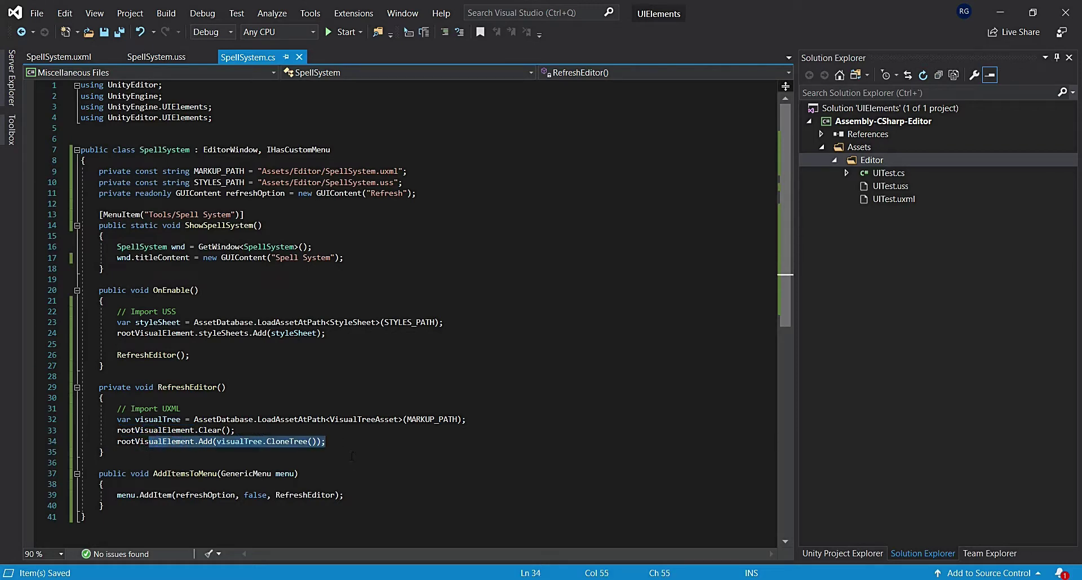
key("alt+Tab")
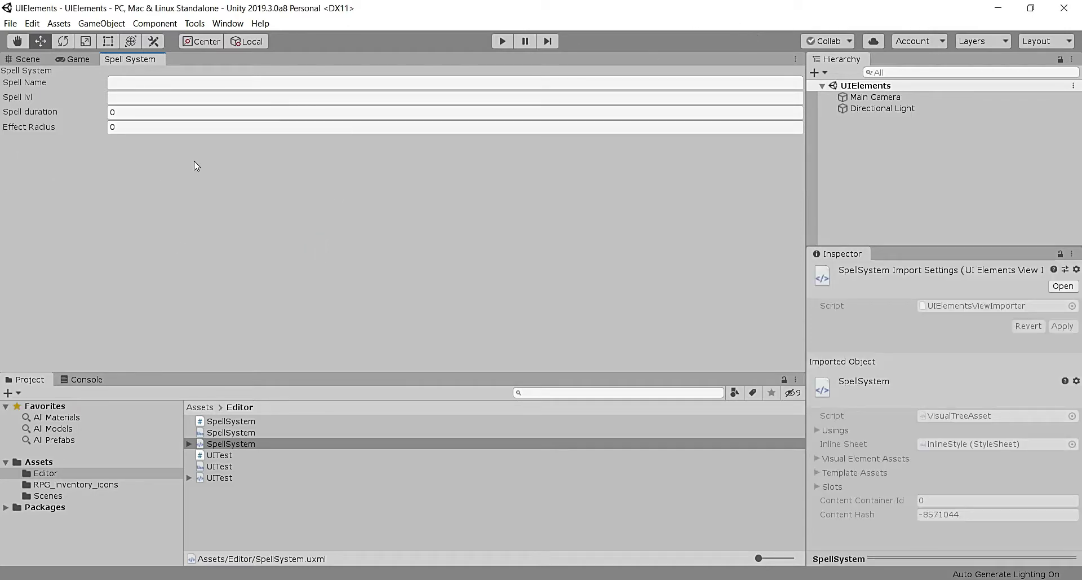
Refresh the Spell System window repeatedly to confirm one four-field set, then return to Visual Studio.
left_click(795, 59)
left_click(803, 73)
left_click(796, 59)
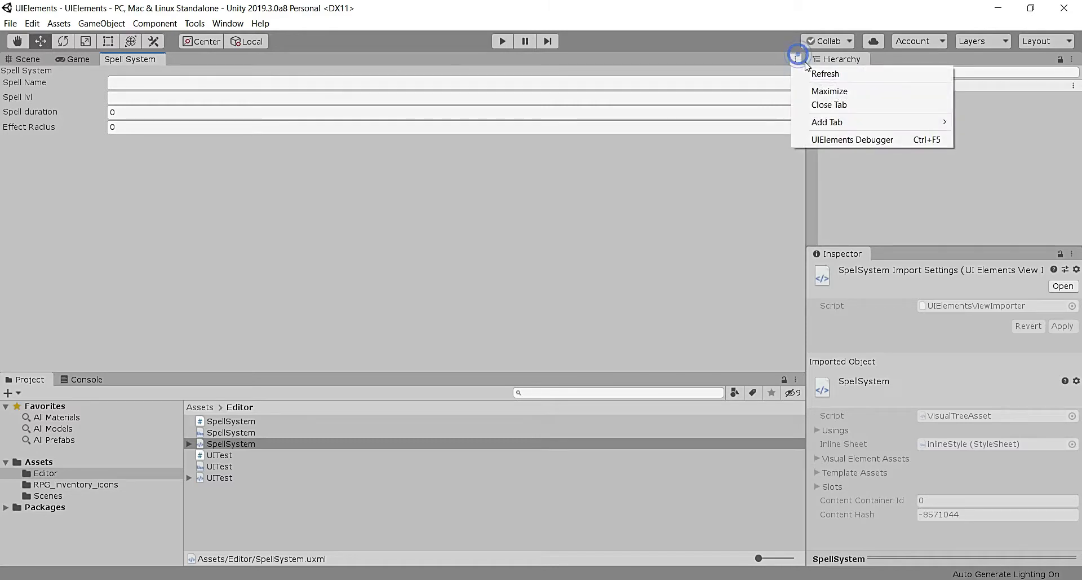
left_click(803, 73)
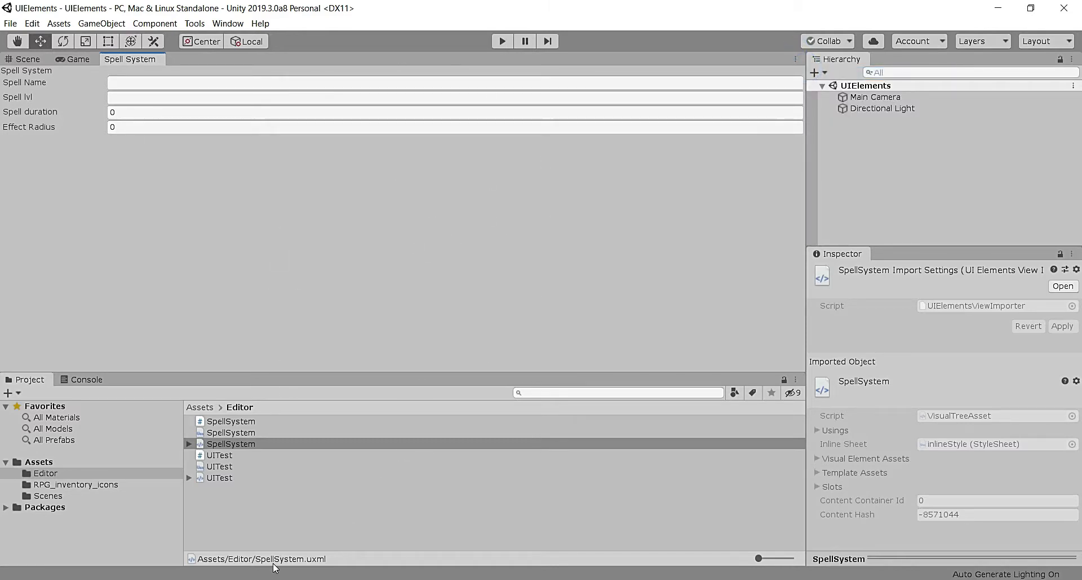
mouse_move(225, 578)
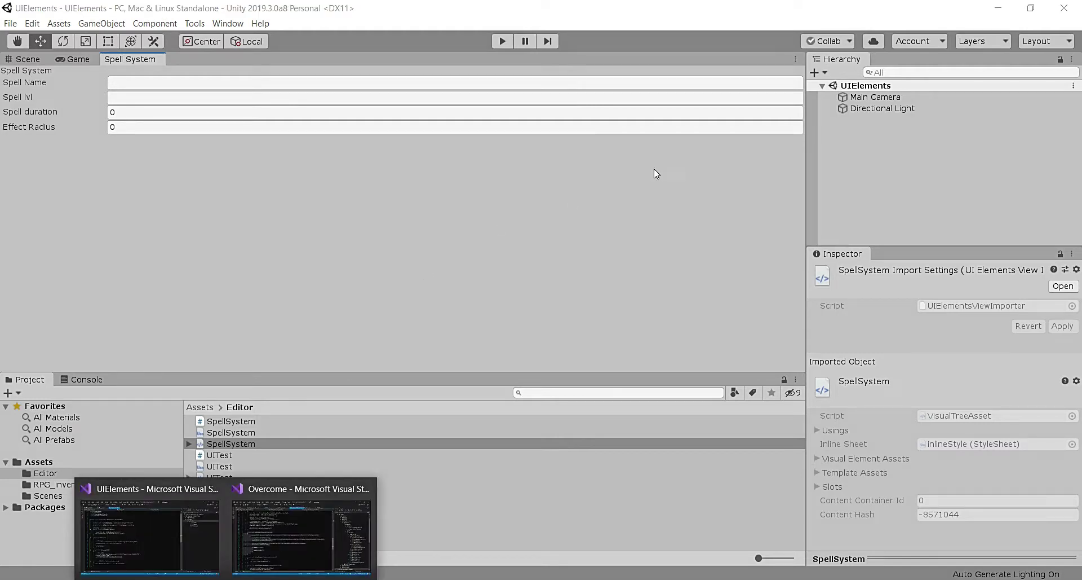
left_click(660, 222)
left_click(795, 59)
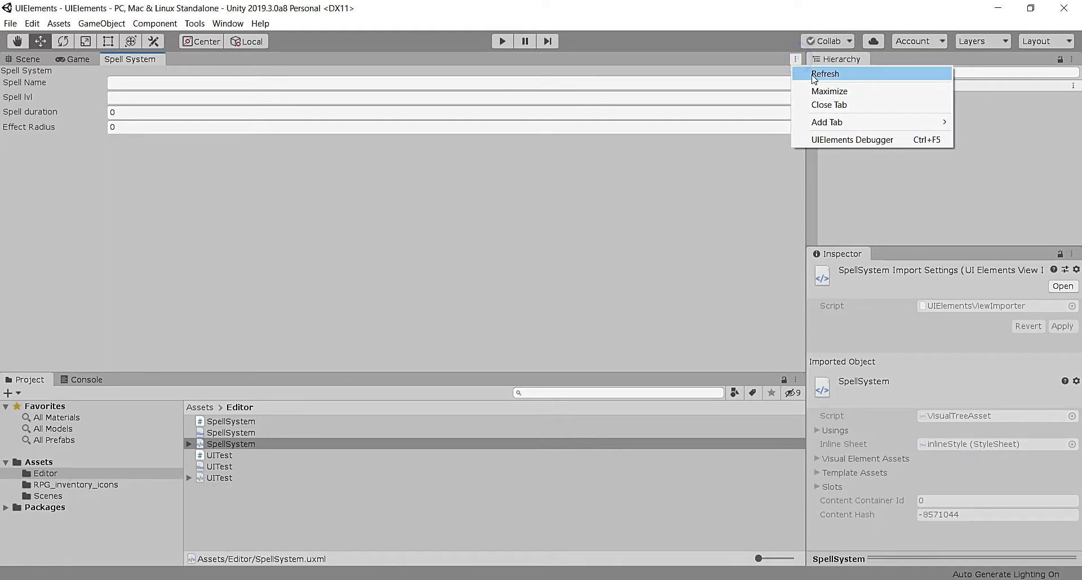
left_click(496, 233)
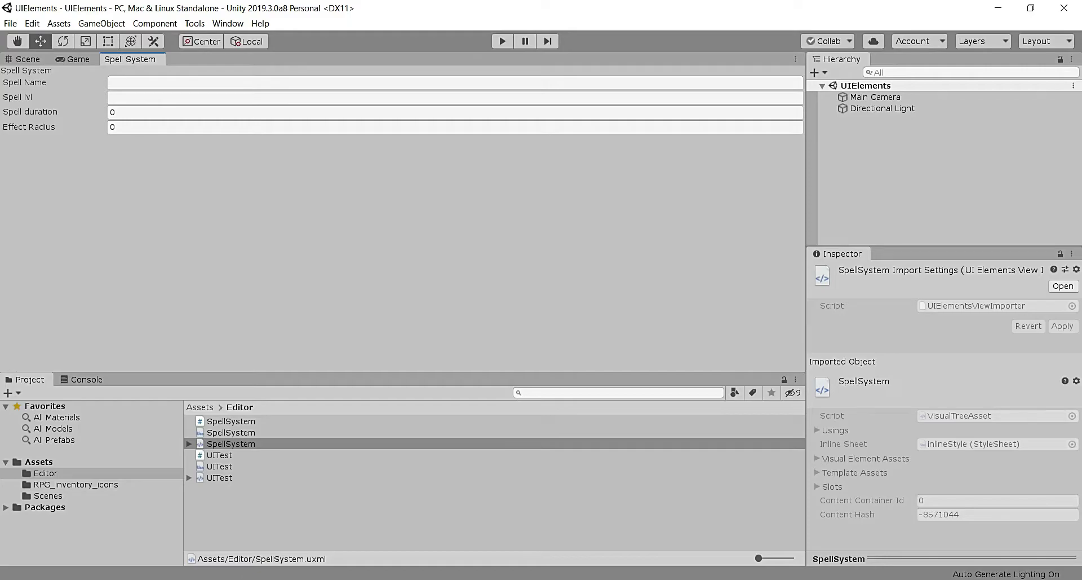
mouse_move(226, 578)
left_click(180, 521)
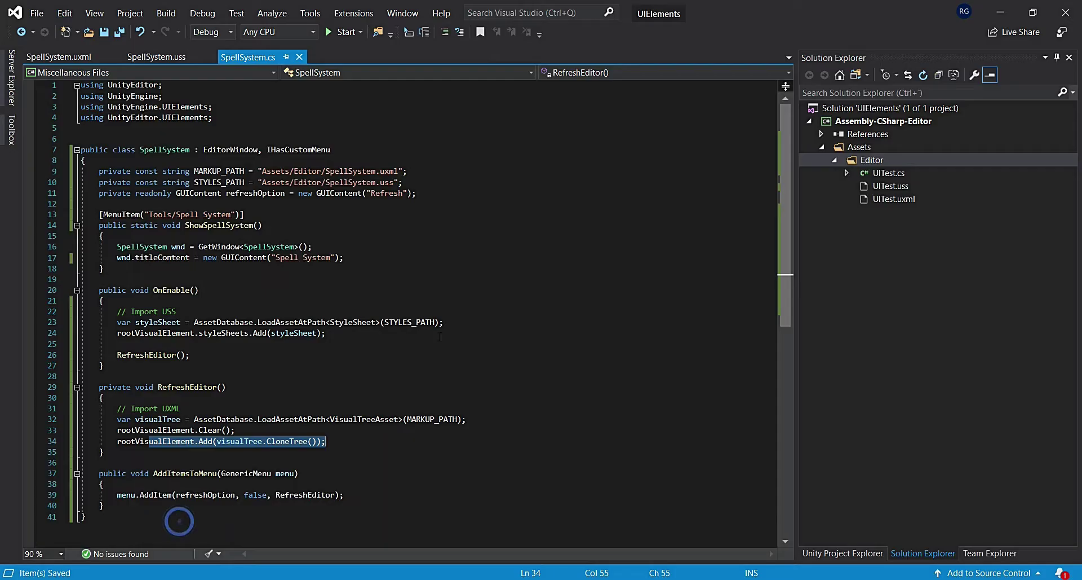
Paste the Effects label, toggles, Ammount float field and Create Spell button markup after Effect Radius.
left_click(66, 57)
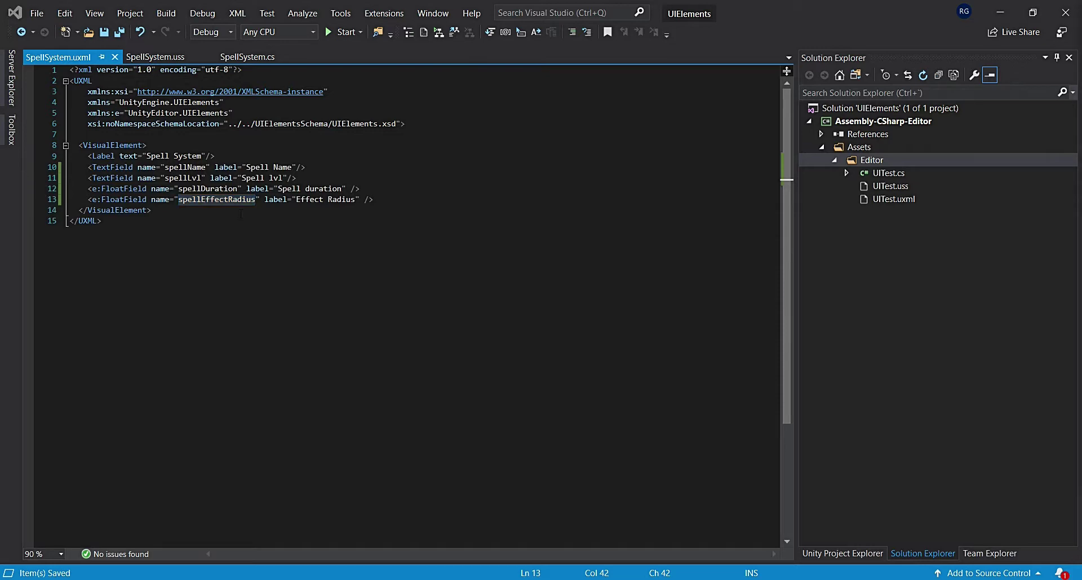
left_click(378, 199)
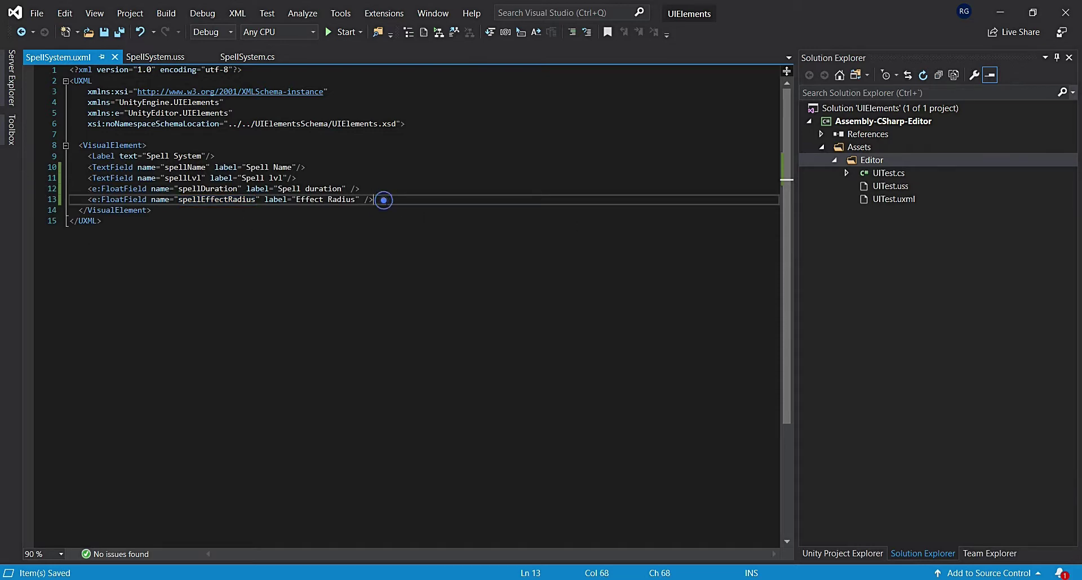
key("Return")
type("<Label text=\"Effects\"/>     <Toggle name=\"spellMagicResistance\" text=\"Magic Resistance\" />     <Toggle name=\"spellPhysicalResistance\" text=\"Physical Resistance\" />     <Toggle name=\"spellFireResistance\" text=\"Fire Resistance\" />     <Toggle name=\"spellAttackDamage\" text=\"Attack Damage\" />      <e:FloatField name=\"spellAmmount\" label=\"Ammount\"/>     <Button name=\"createSpell\" text=\"Create Spell\"/>")
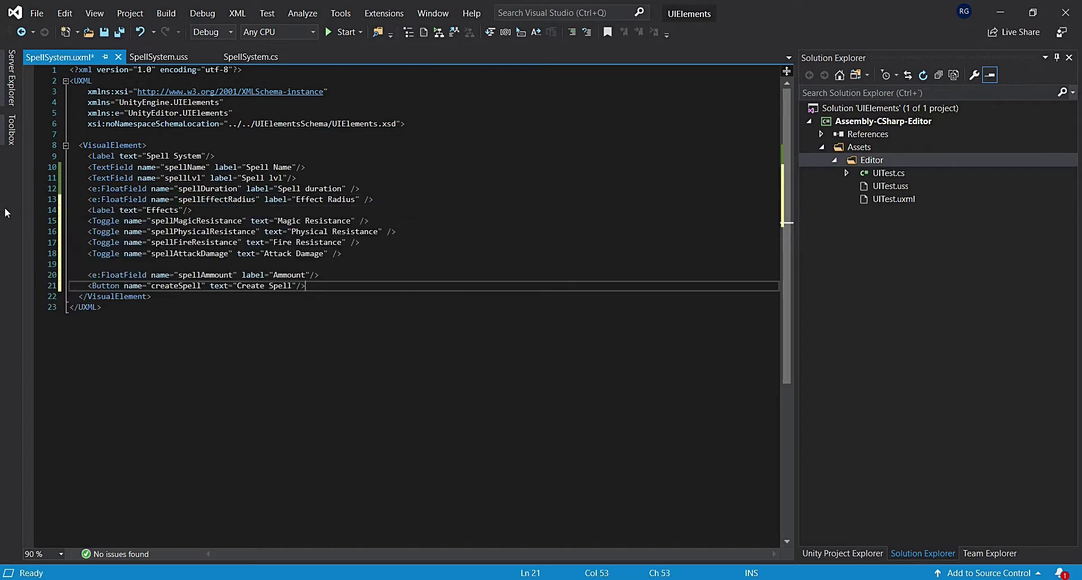
left_click(88, 210)
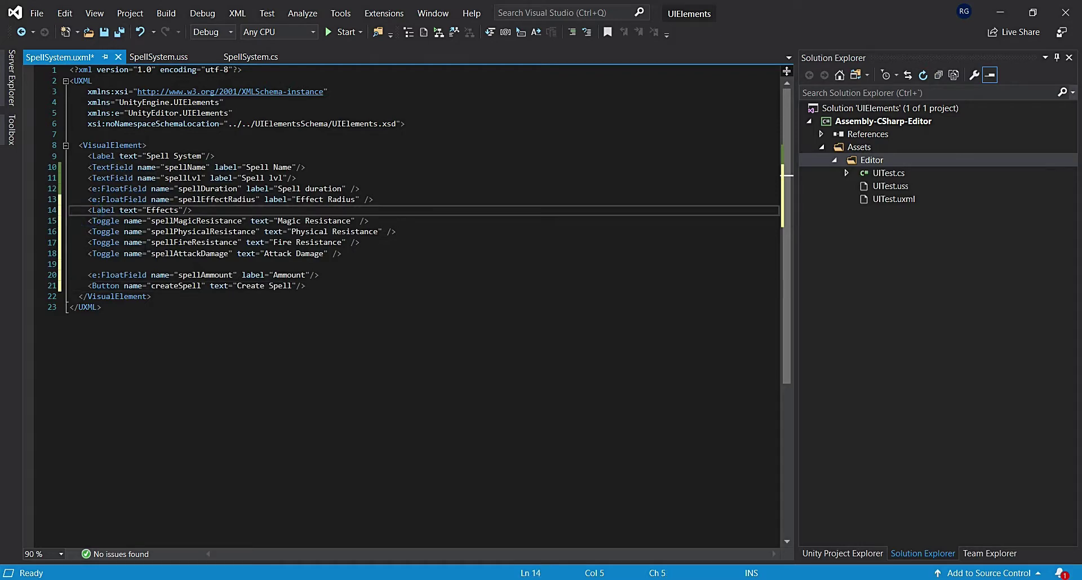
key("Return")
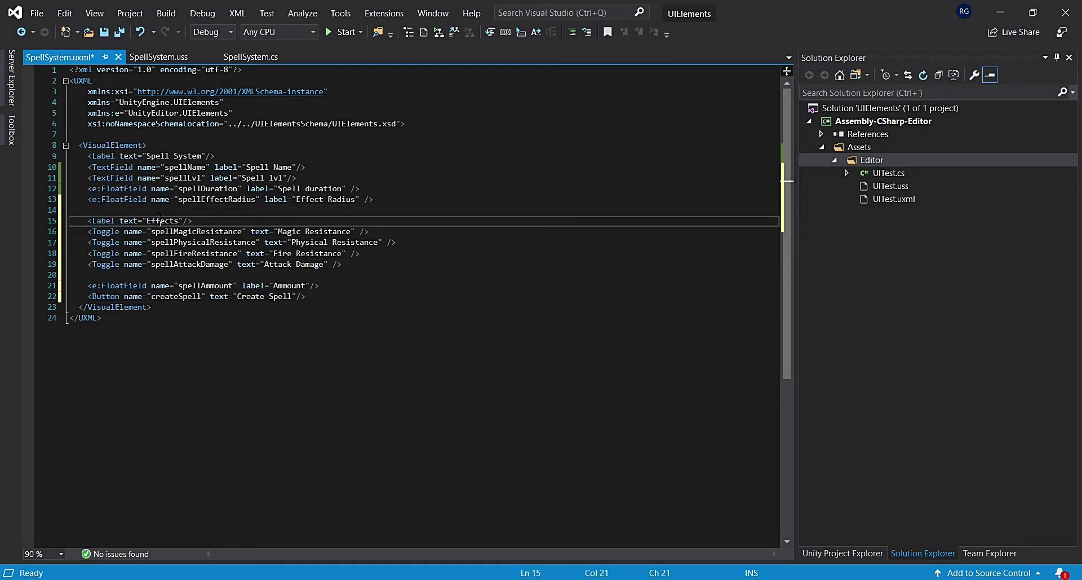
Review the pasted Effects, toggle, Ammount and Create Spell lines and save SpellSystem.uxml.
double_click(162, 220)
mouse_move(88, 231)
left_mouse_down()
mouse_move(468, 233)
mouse_move(474, 264)
left_mouse_up()
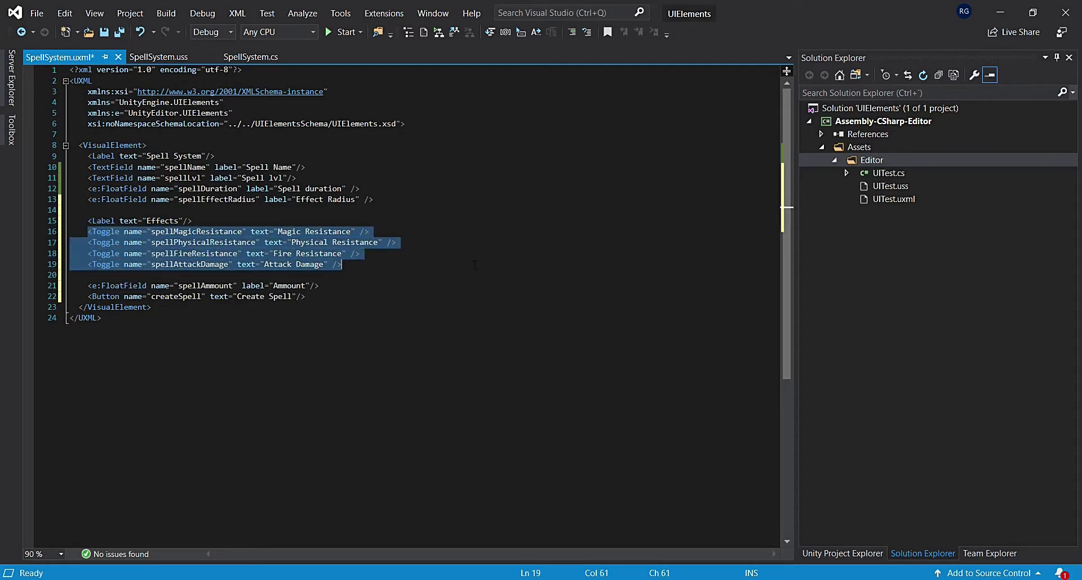
left_click(296, 255)
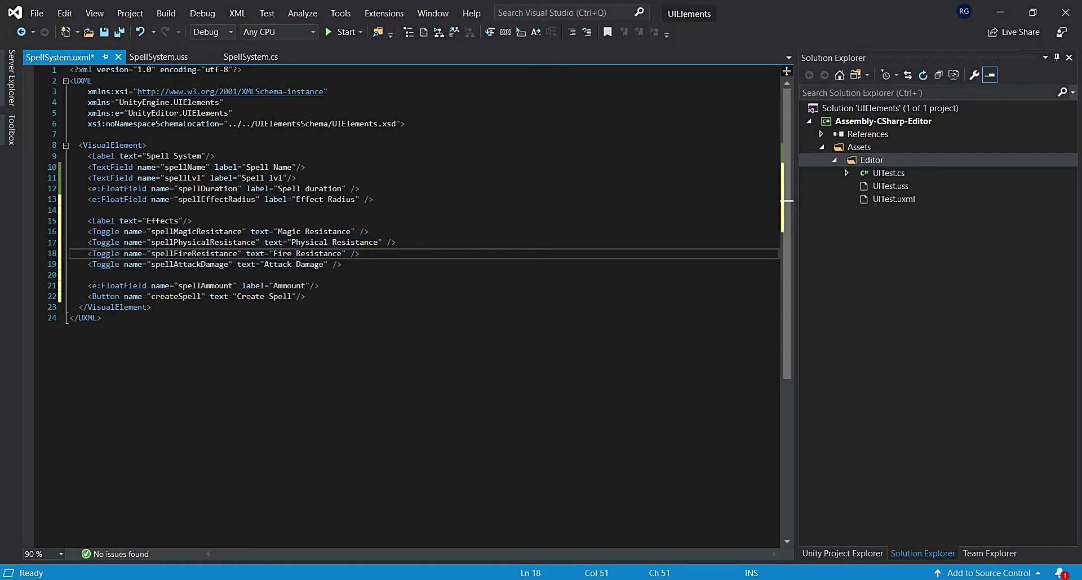
left_click(285, 264)
double_click(309, 263)
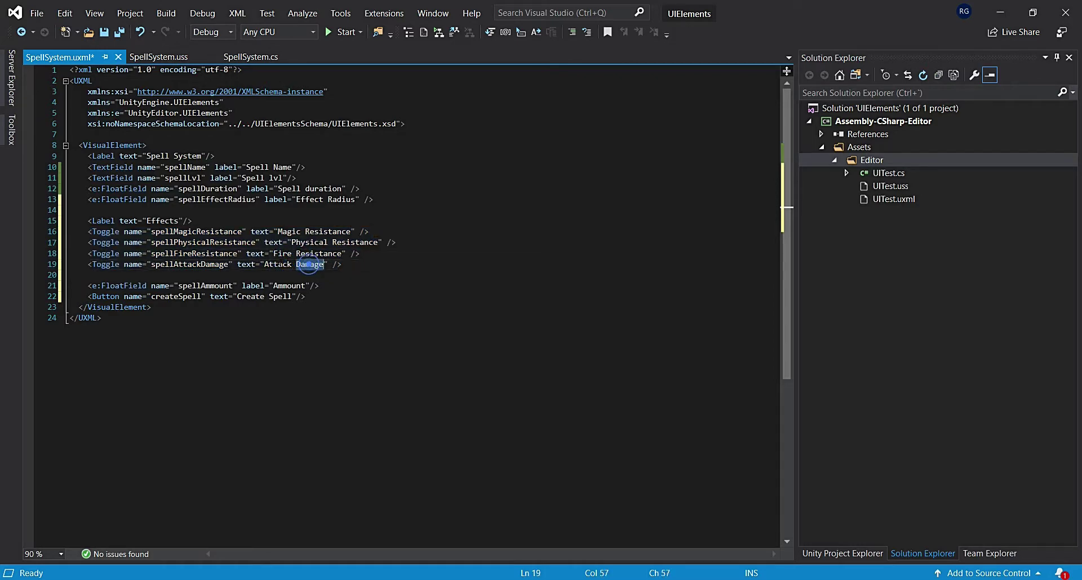
left_click(269, 264)
double_click(269, 264)
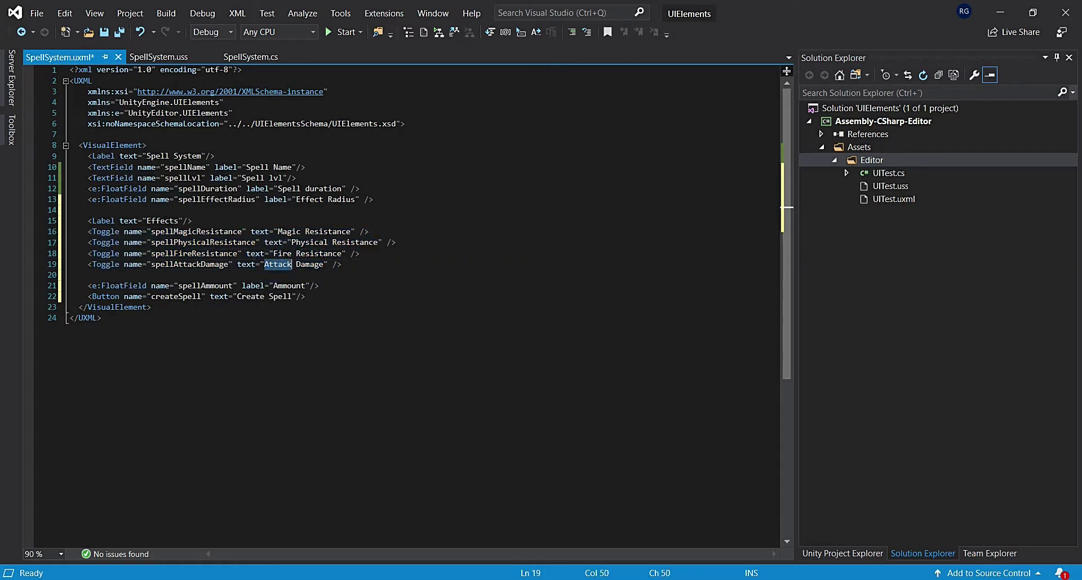
left_click(112, 275)
left_click_drag(124, 286, 329, 286)
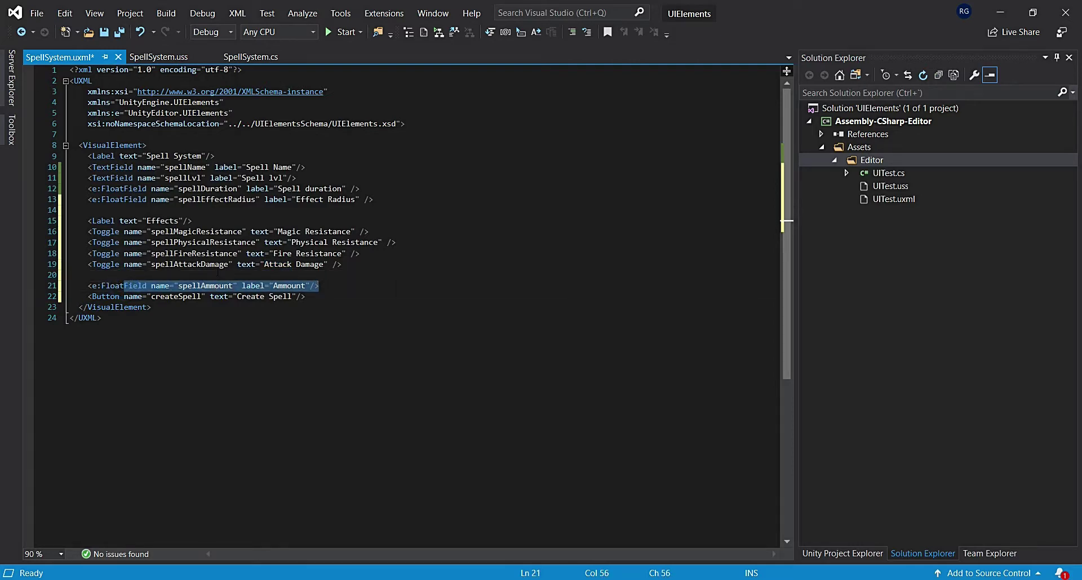
left_click_drag(92, 296, 342, 297)
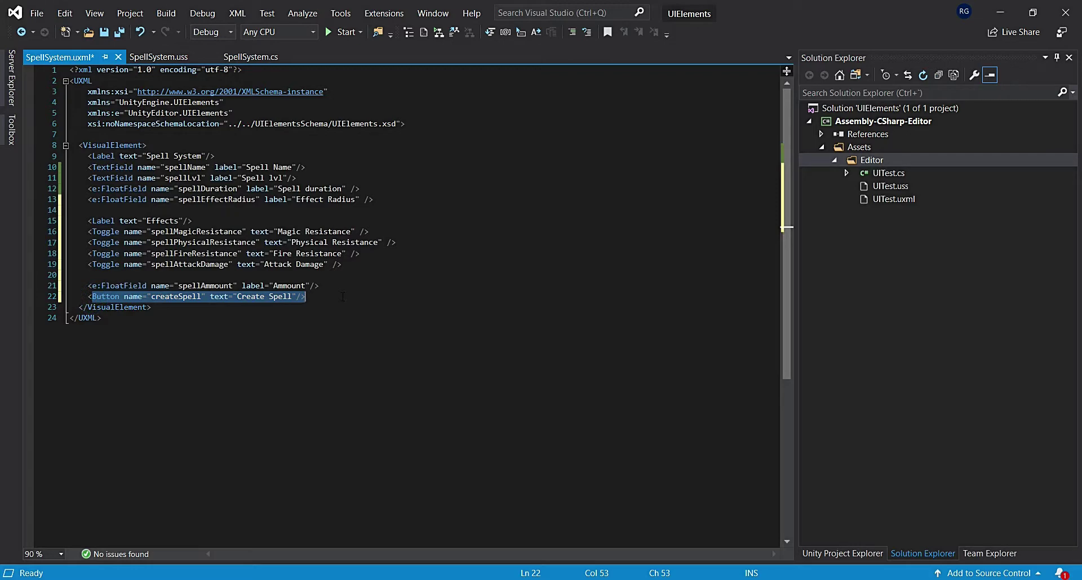
key("ctrl+s")
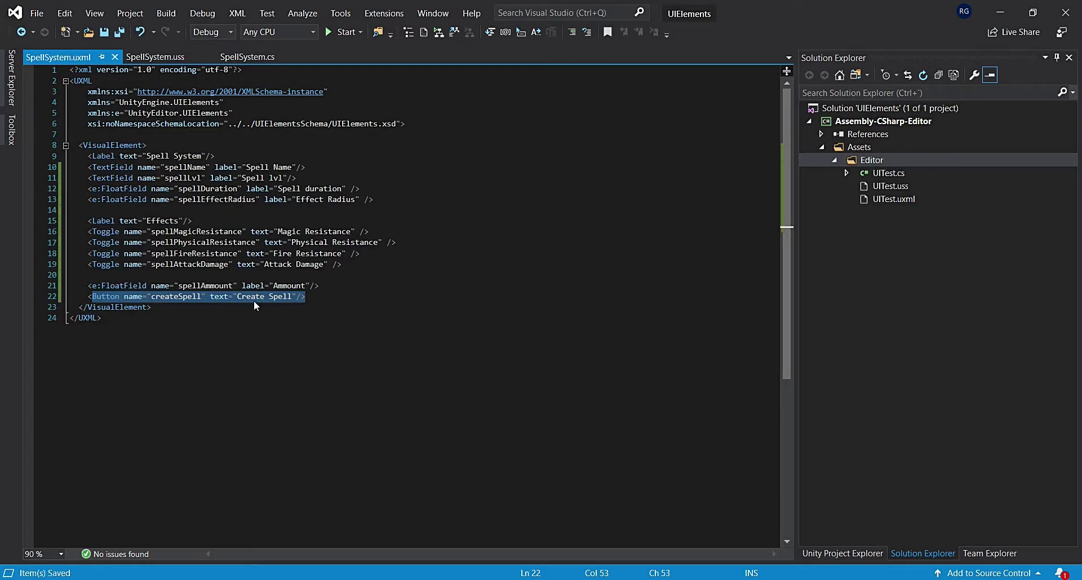
left_click(254, 298)
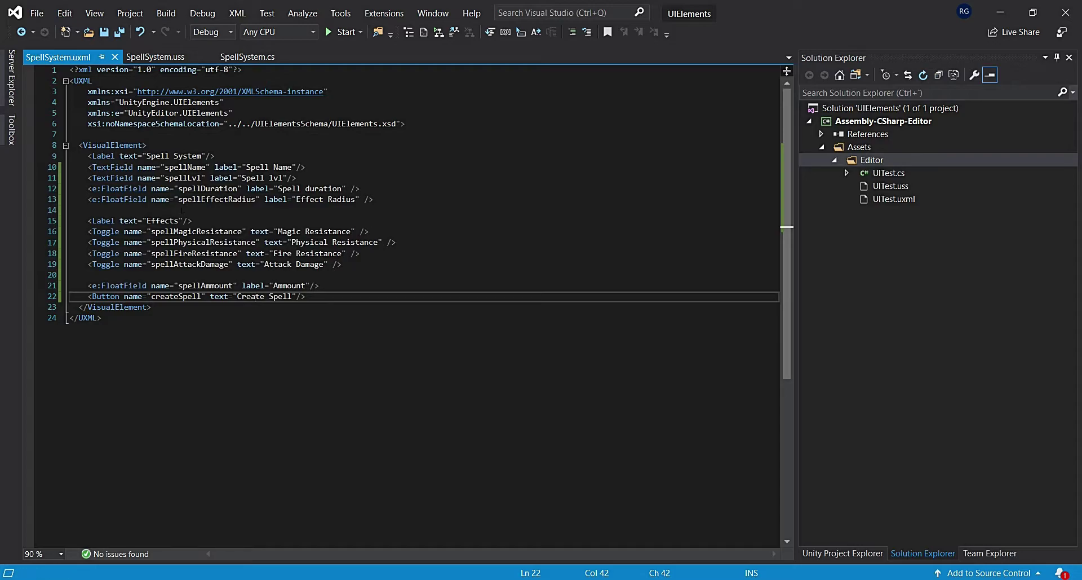
Refresh Unity's Spell System window to load the new markup.
key("alt+Tab")
left_click(345, 222)
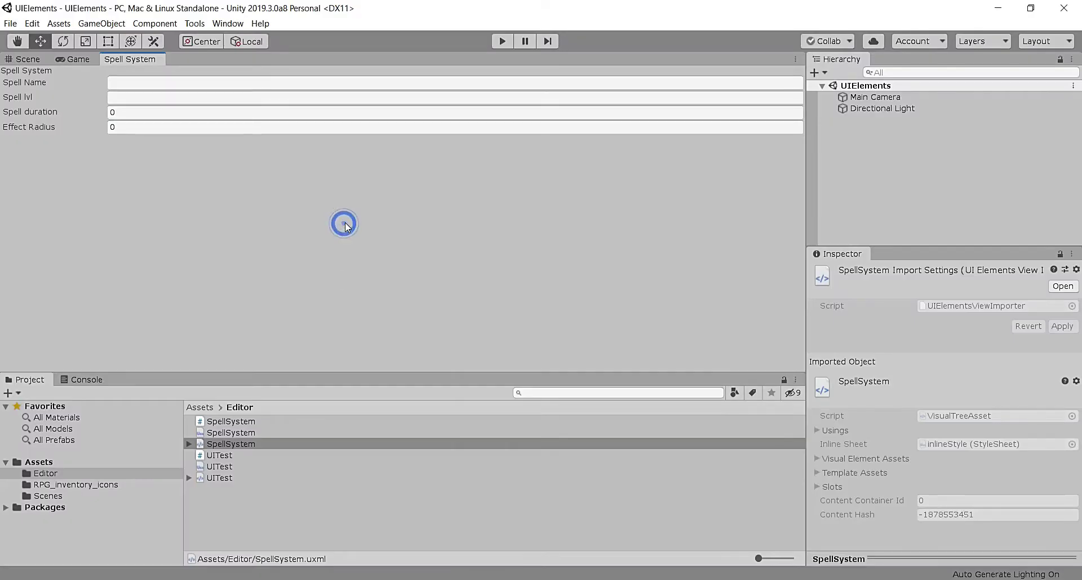
left_click(796, 59)
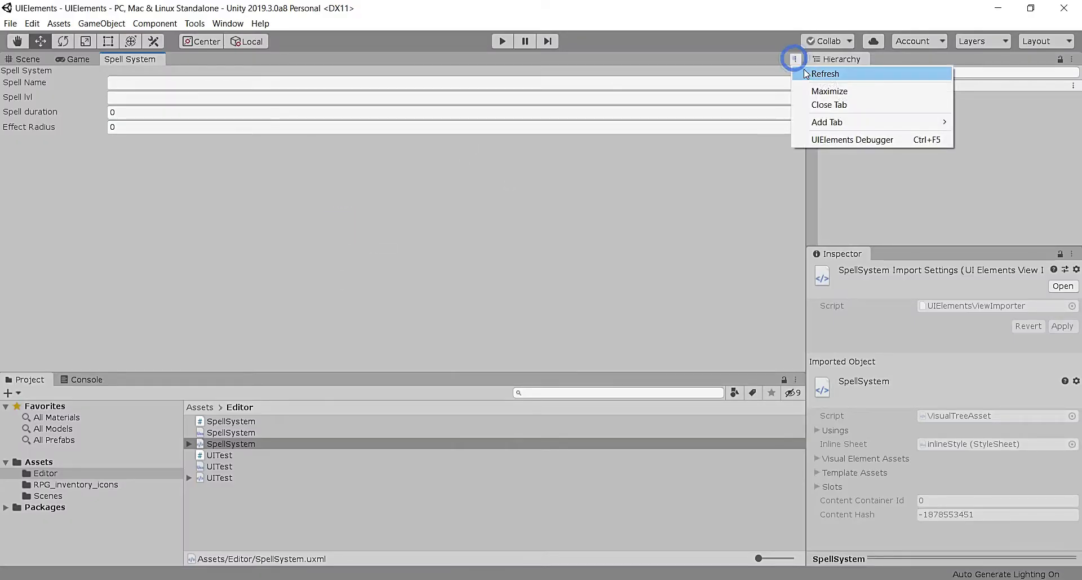
left_click(821, 74)
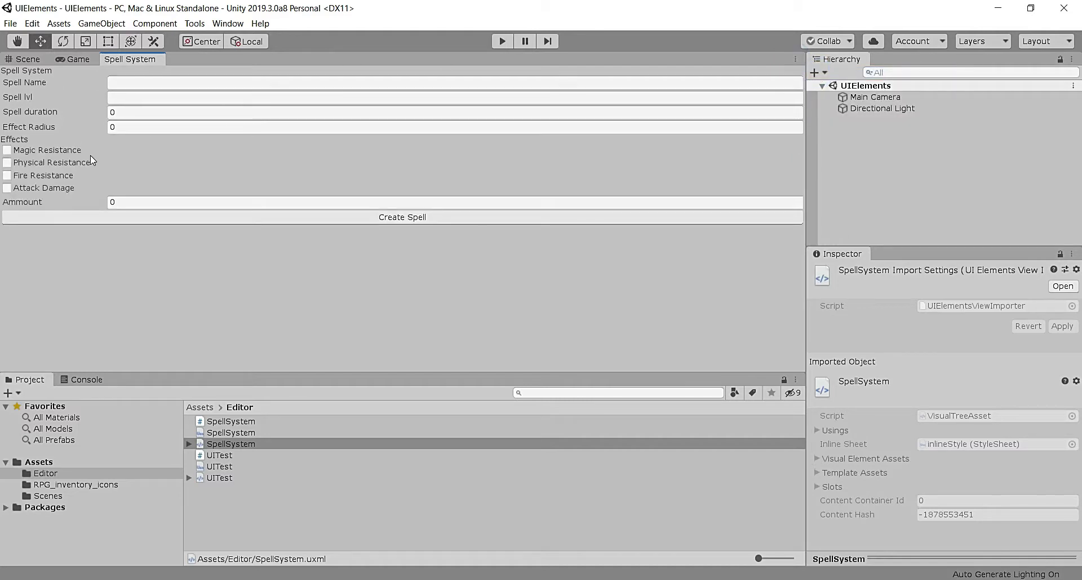
Set Spell duration to 1.89 and Effect Radius to 2.08, and tick Magic and Physical Resistance.
mouse_move(34, 111)
left_mouse_down()
mouse_move(15, 111)
mouse_move(225, 112)
mouse_move(93, 116)
left_mouse_up()
left_click(132, 80)
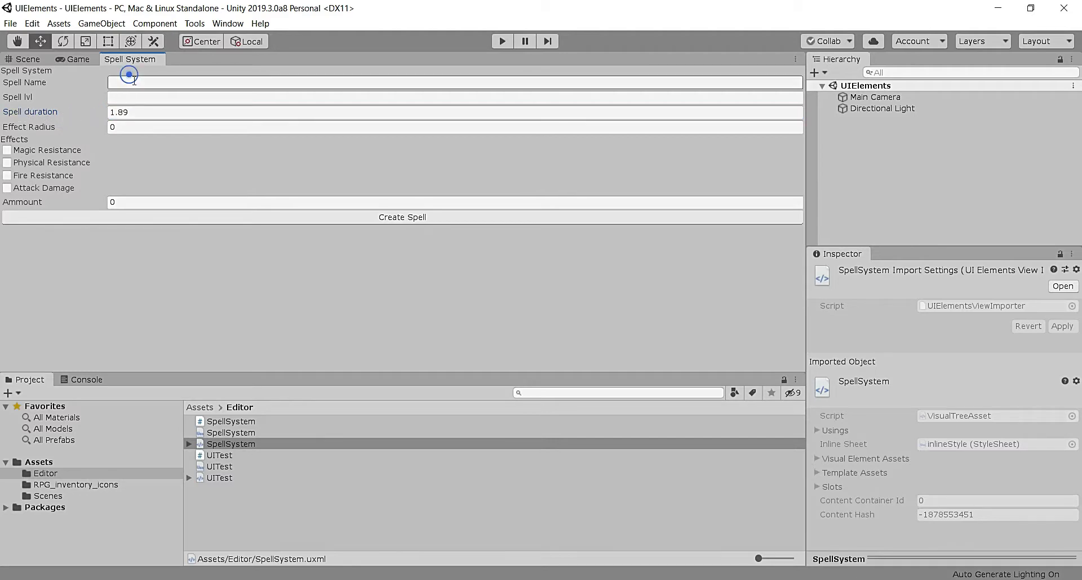
left_click(28, 99)
left_click_drag(22, 126, 68, 129)
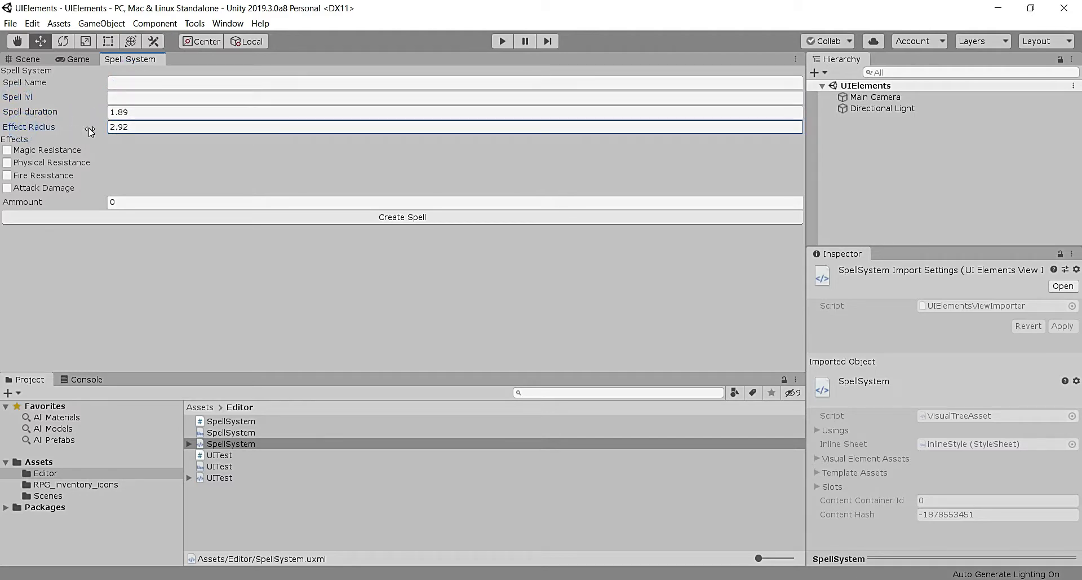
left_click(56, 150)
left_click(57, 162)
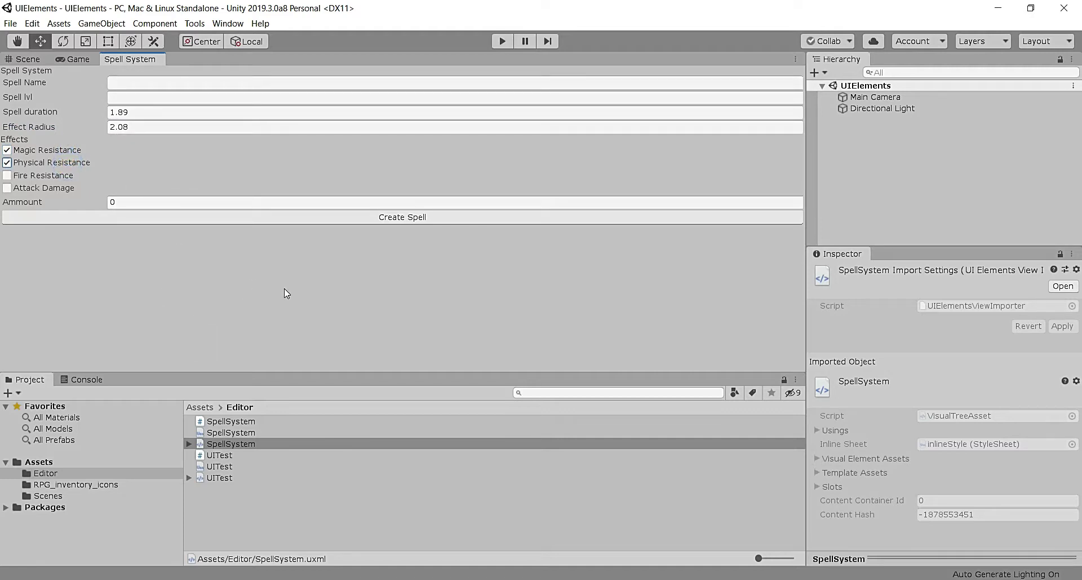
Show the Console and press Create Spell twice to test its handler.
left_click(90, 379)
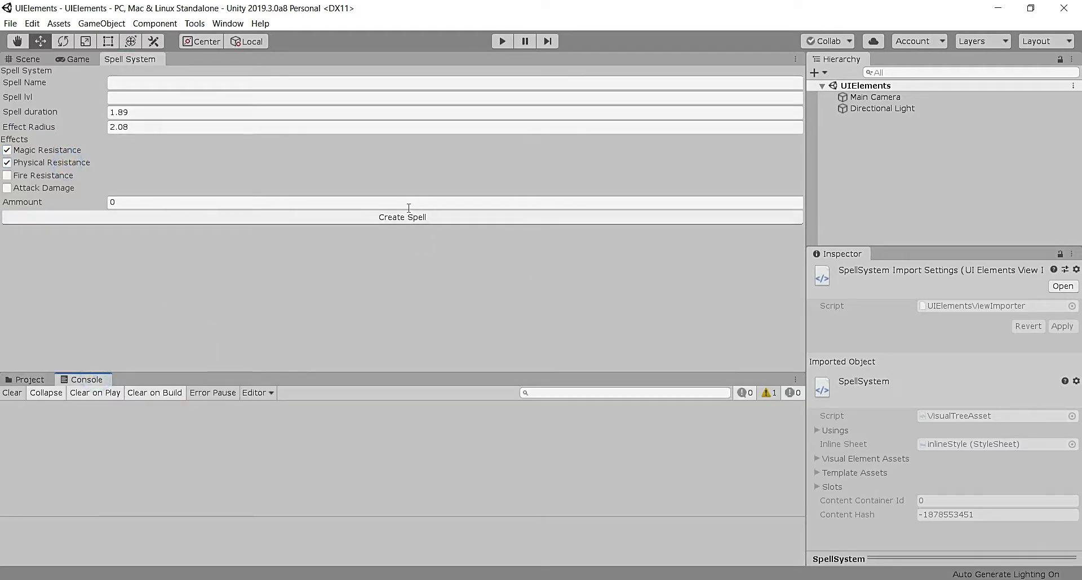
left_click(390, 217)
left_click(399, 217)
left_click(404, 300)
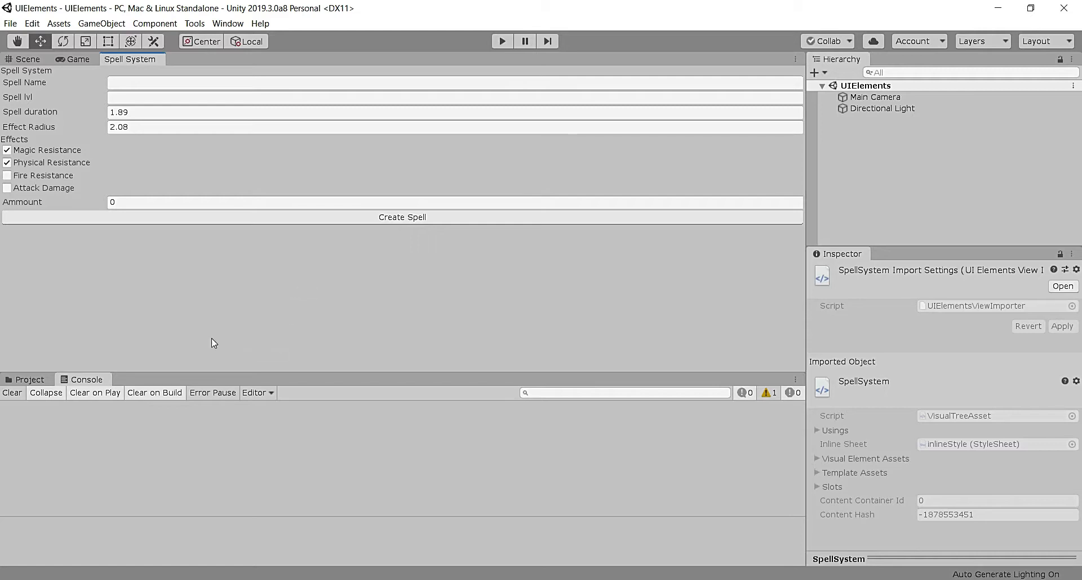
Compare SpellSystem.cs with the UXML elements from spellName through the createSpell button.
mouse_move(226, 579)
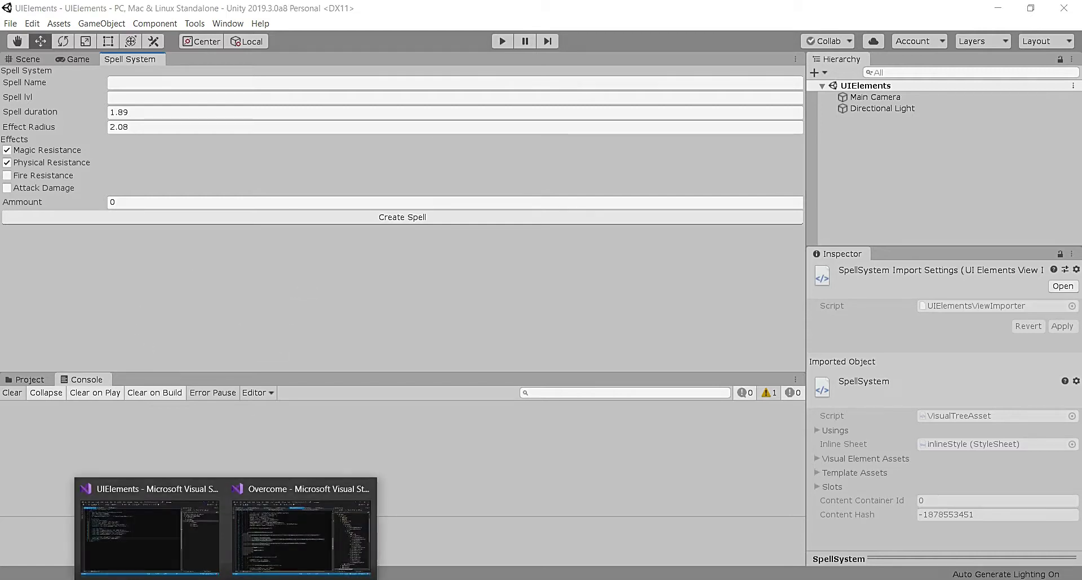
left_click(149, 530)
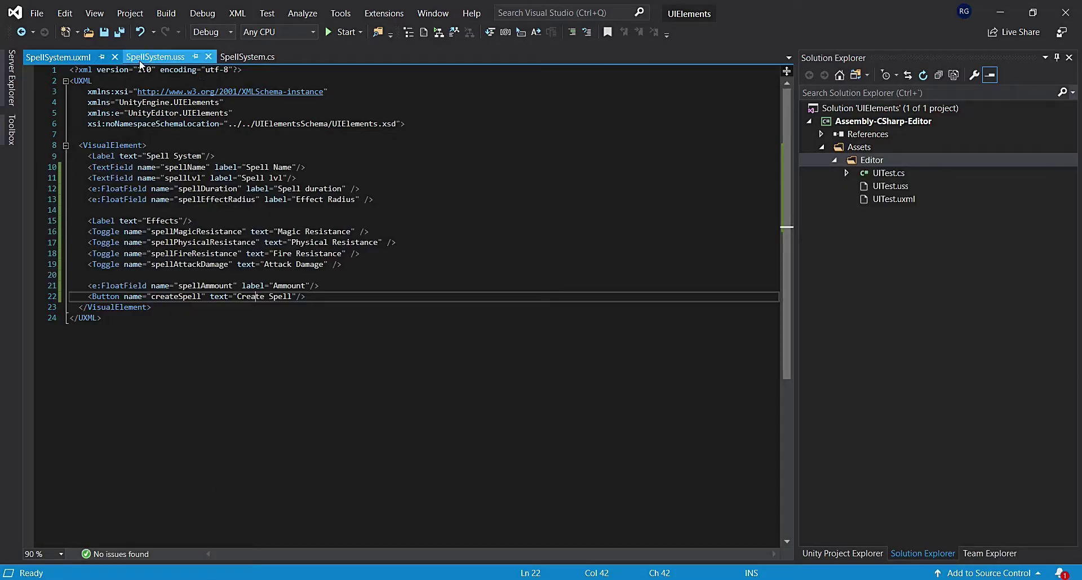
left_click(266, 63)
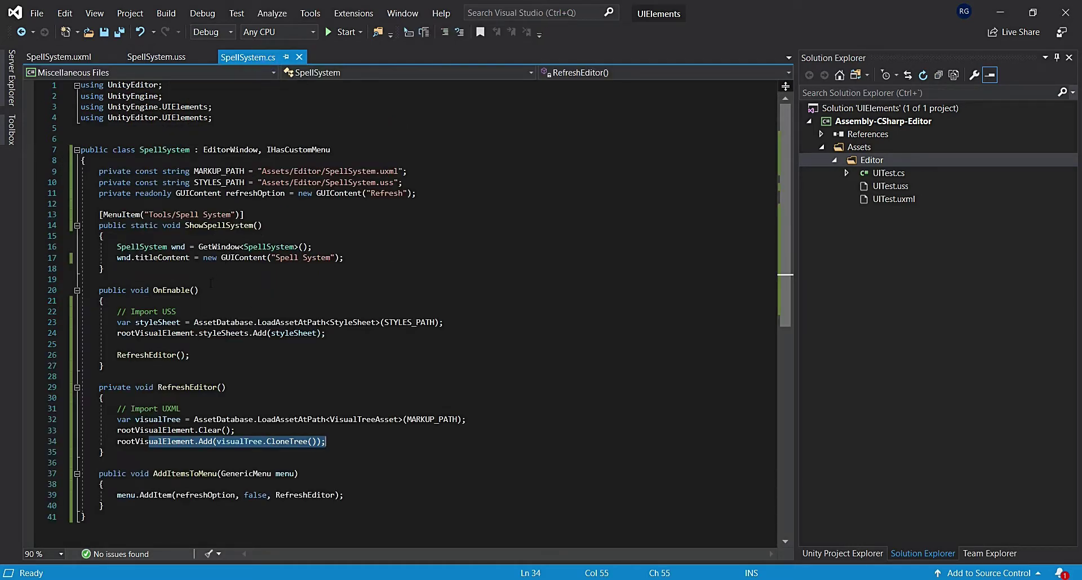
left_click(88, 56)
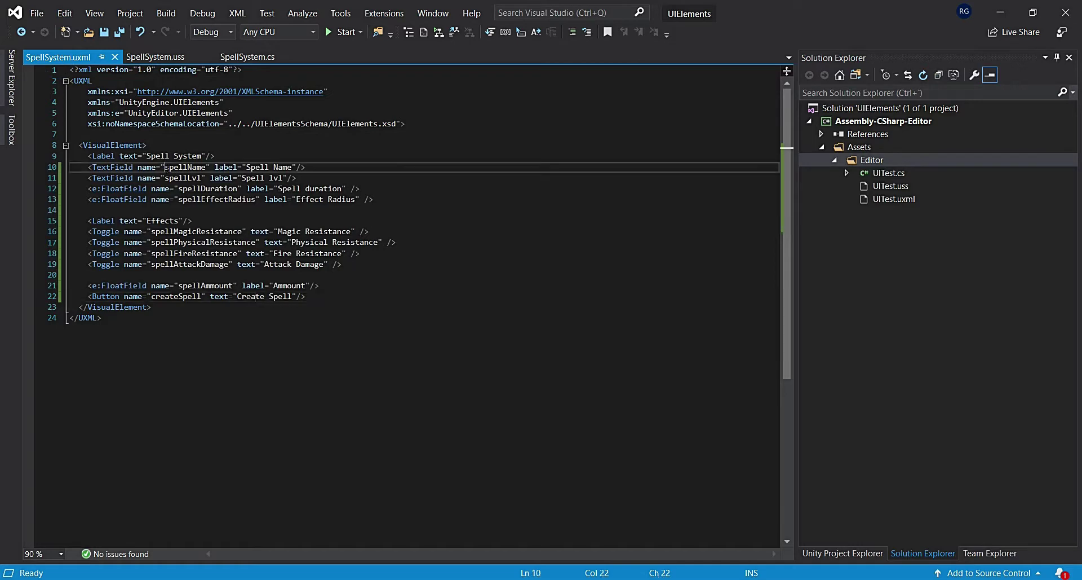
left_click_drag(165, 167, 201, 167)
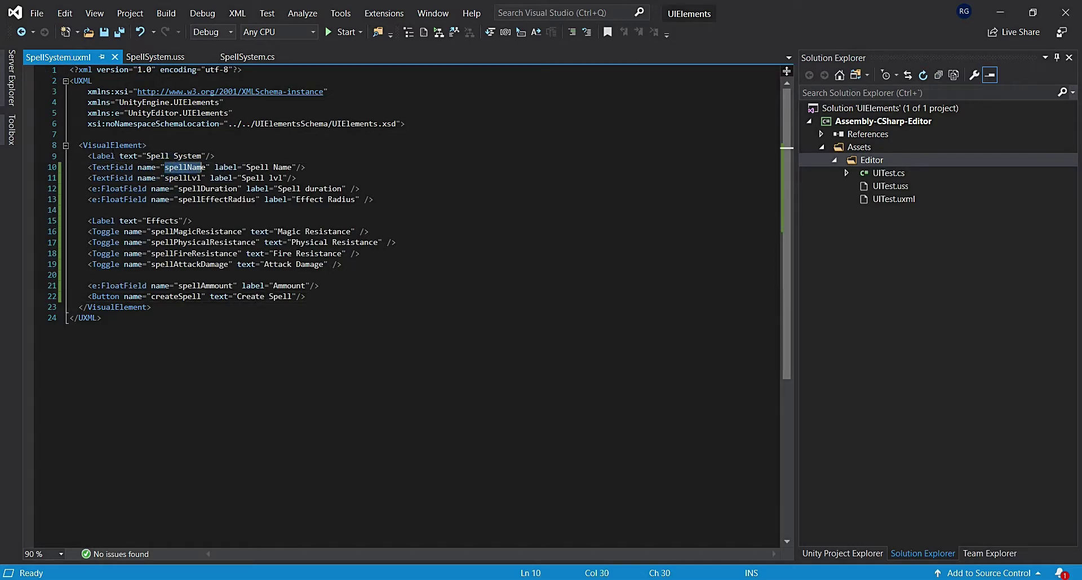
left_click(256, 55)
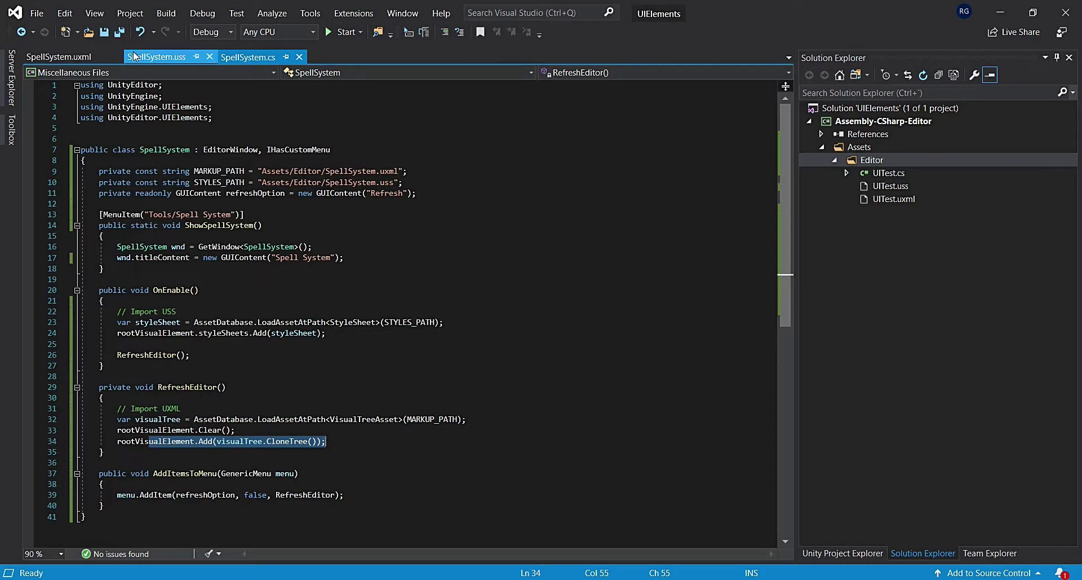
left_click(58, 56)
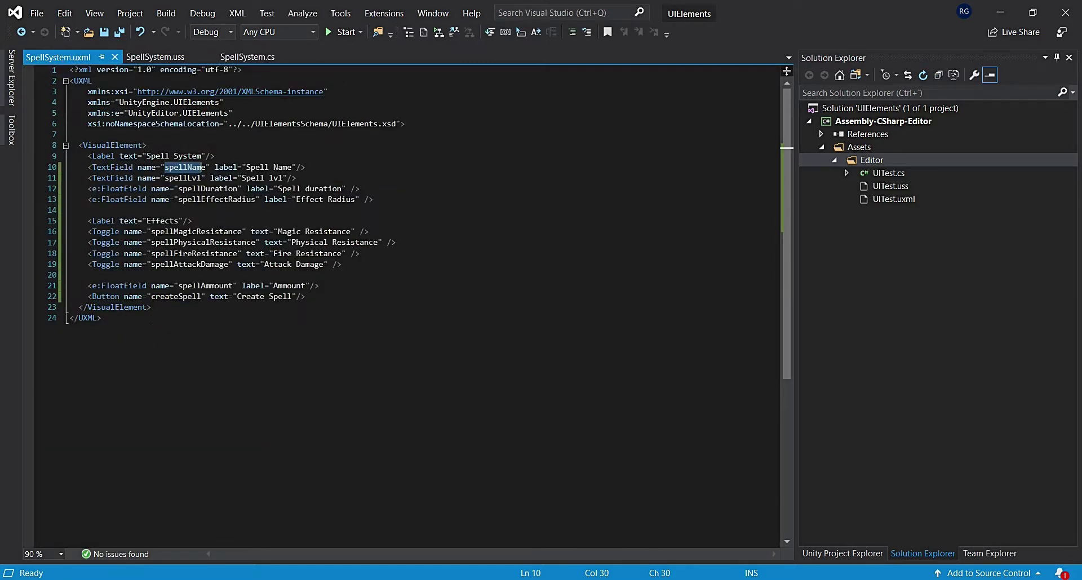
left_click_drag(84, 296, 325, 297)
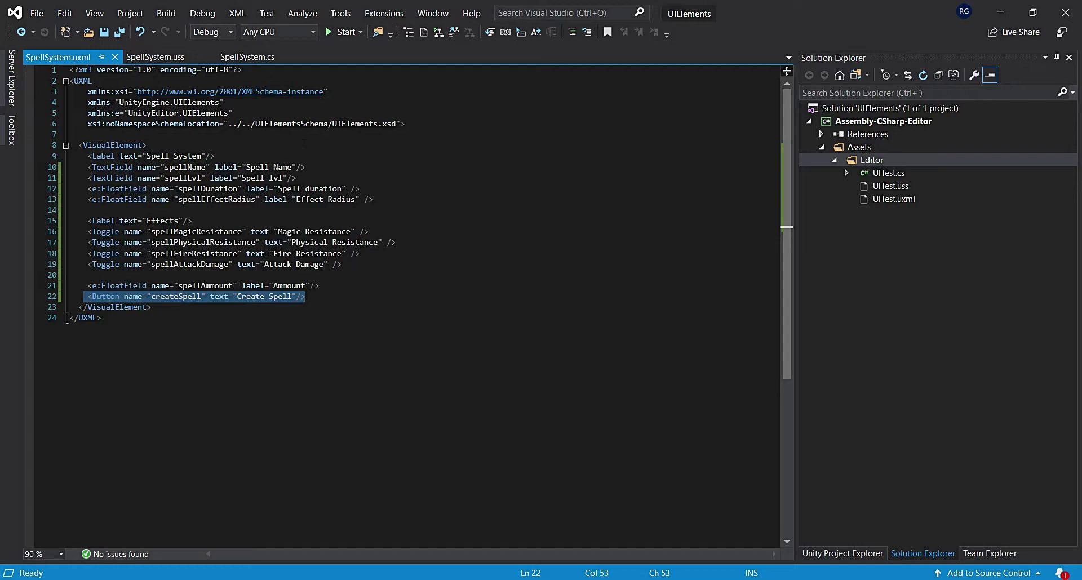
Paste private field declarations for every element below refreshOption and save SpellSystem.cs.
left_click(255, 59)
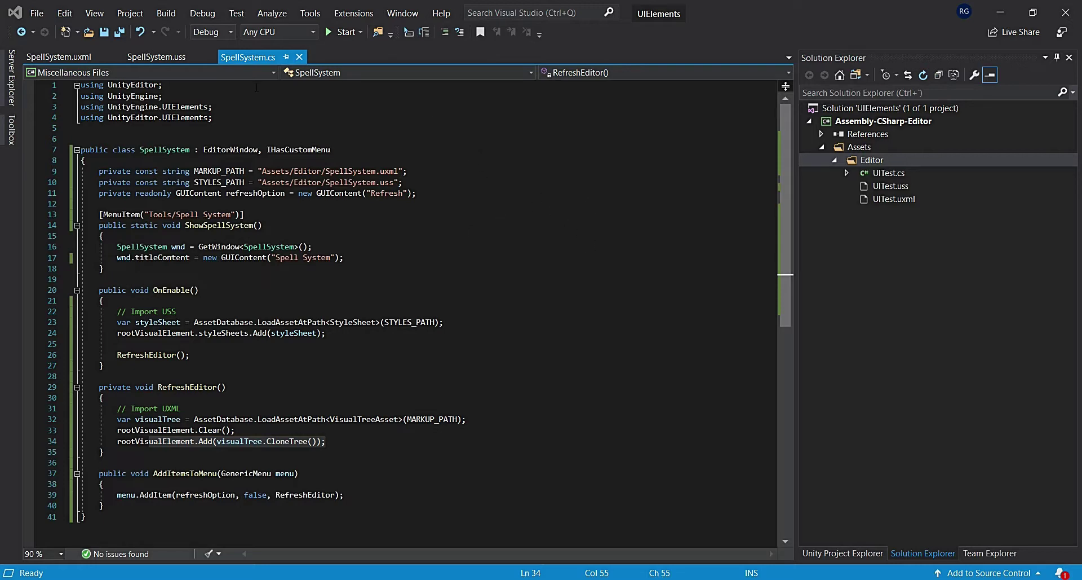
left_click(444, 192)
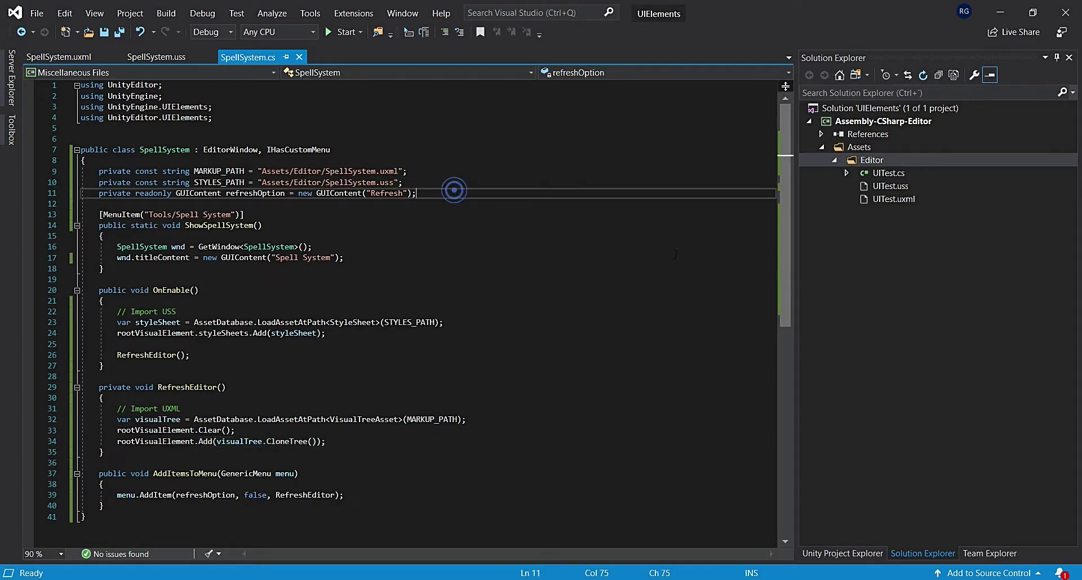
key("Return")
type("private TextField spellName;     private TextField spellLvl;     private FloatField spellDuration;     private FloatField spellEffectRadius;     private Toggle spellMagicResistance;     private Toggle spellPhysicalResistance;     private Toggle spellFireResistance;     private Toggle spellAttackDamage;     private FloatField spellAmmount;     private Button createSpell;")
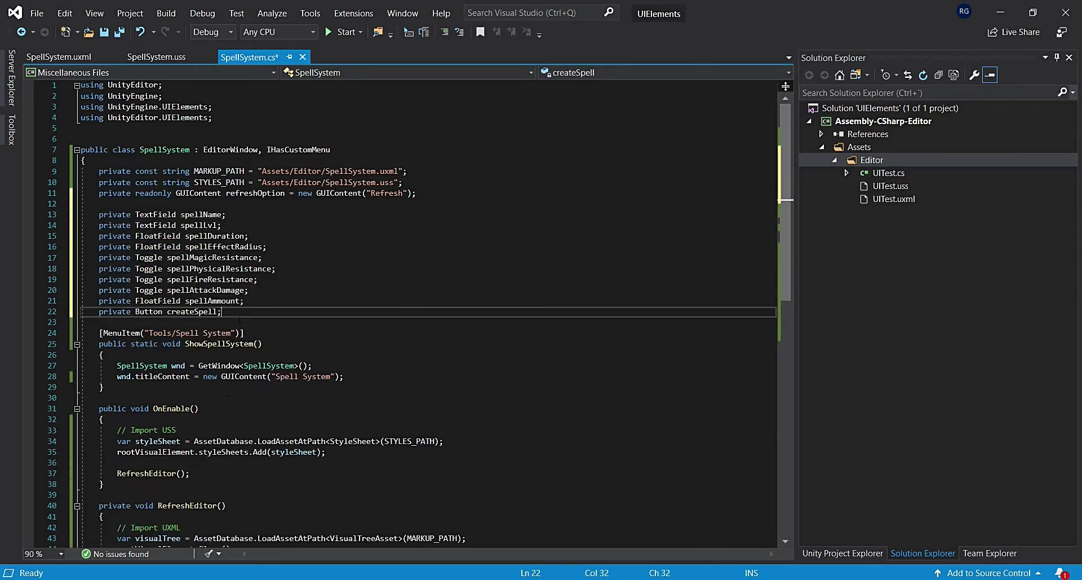
key("ctrl+s")
Check that spellName is a TextField in both the UXML markup and its C# declaration.
key("Up")
key("Up")
key("Up")
key("End")
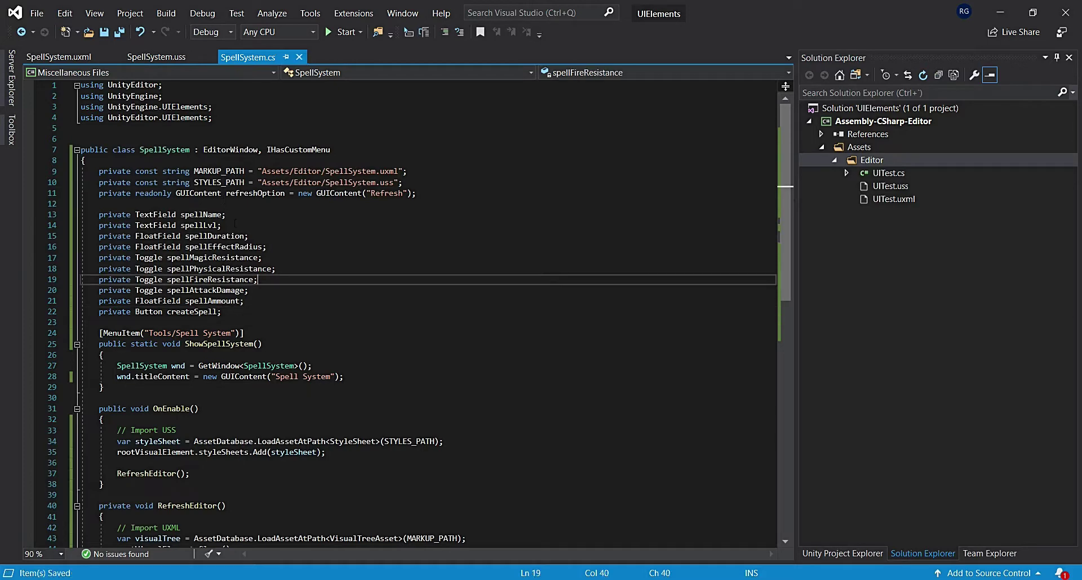
left_click(222, 214)
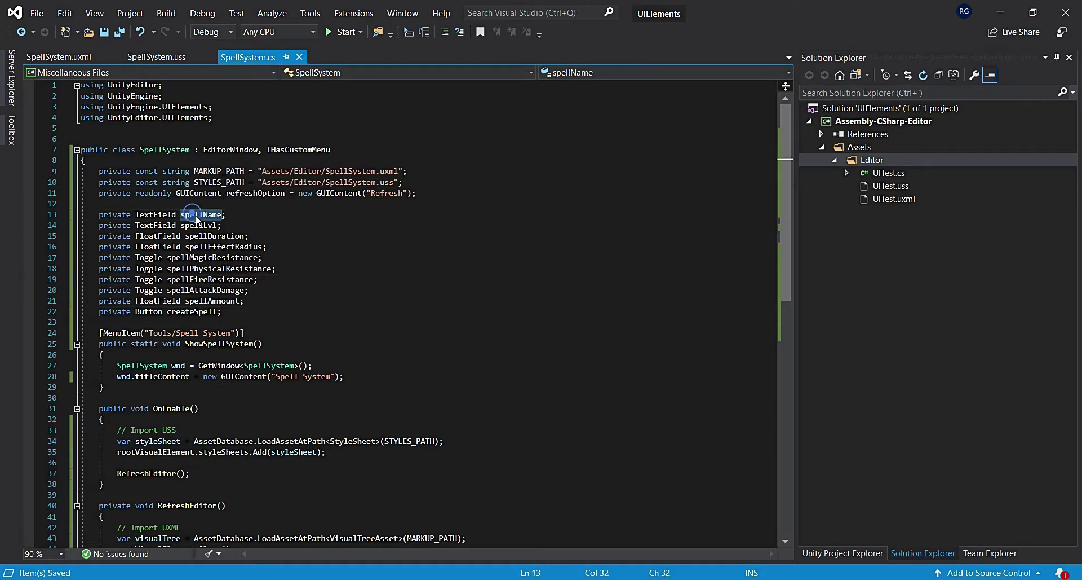
left_click(83, 57)
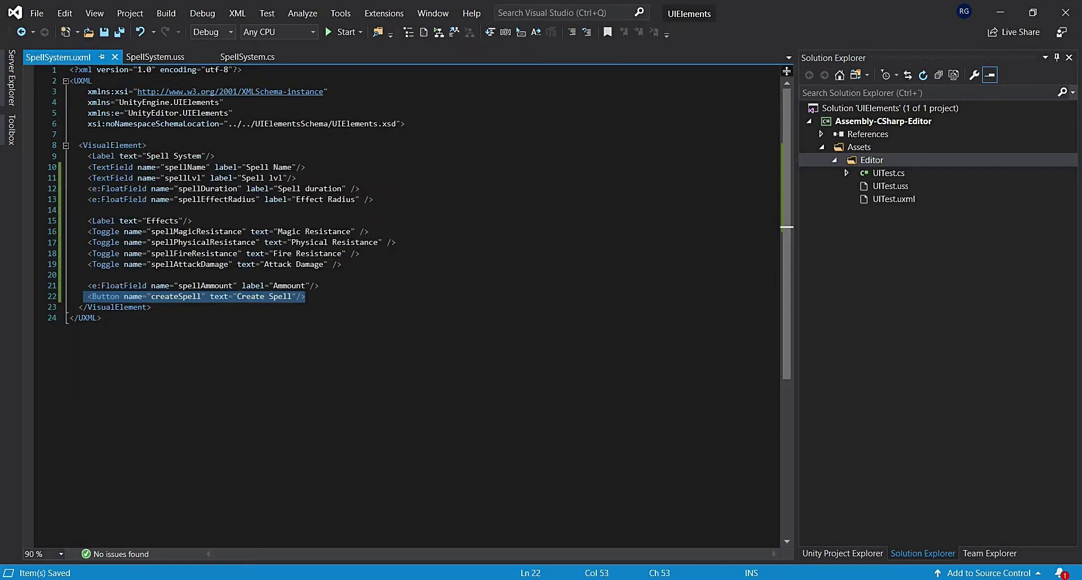
left_click(178, 167)
left_click(107, 167)
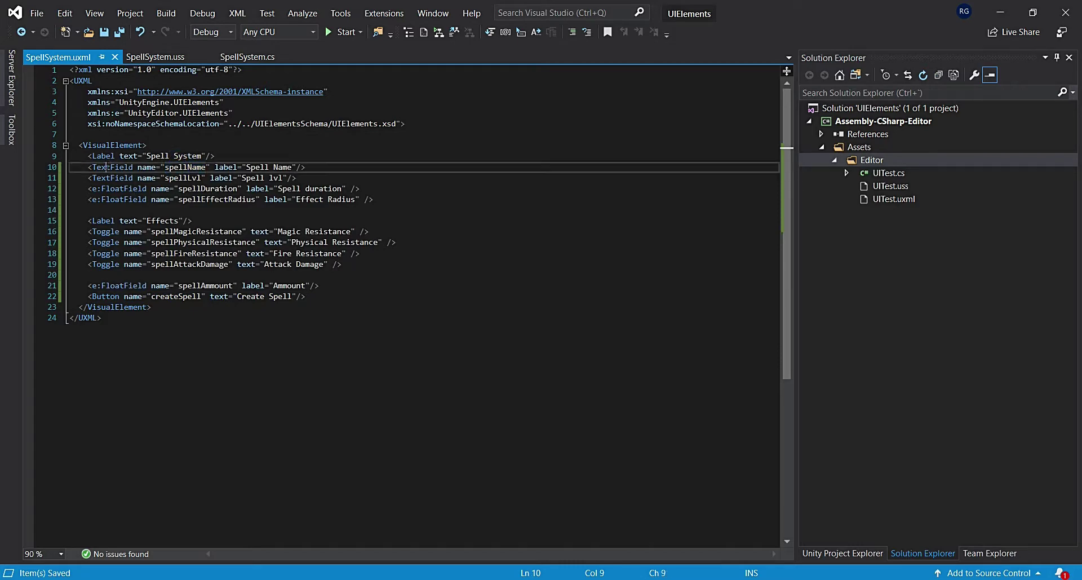
left_click(269, 54)
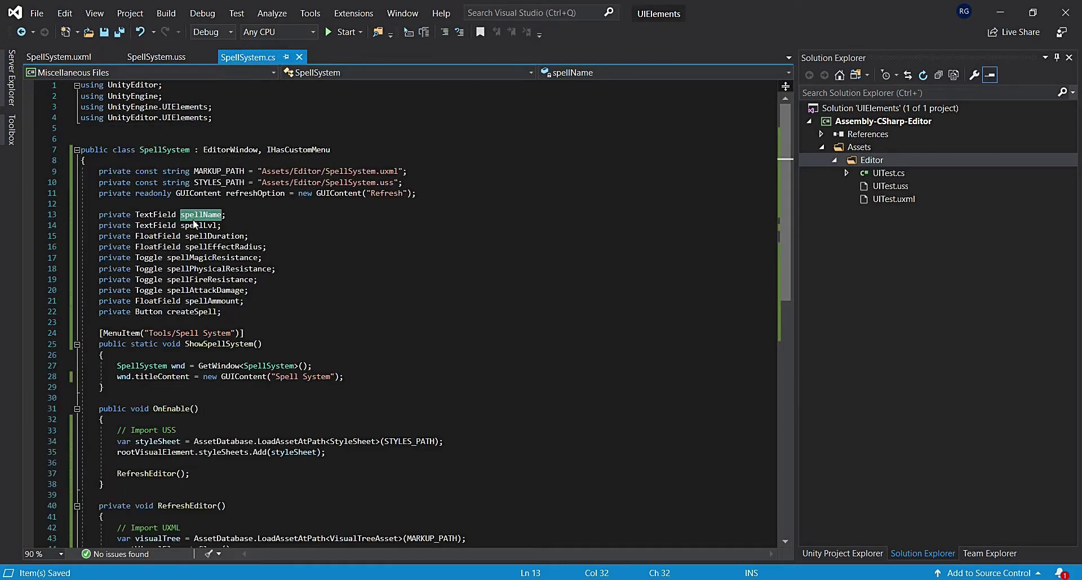
left_click(194, 214)
double_click(149, 214)
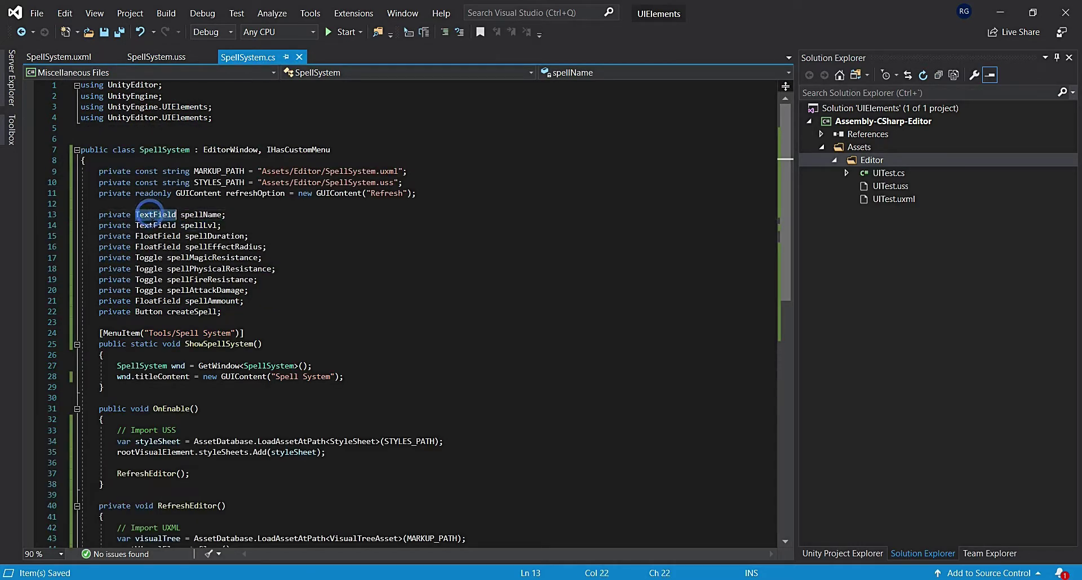
Check that spellDuration is a FloatField in both the markup and the C# field.
left_click(40, 57)
left_click(192, 188)
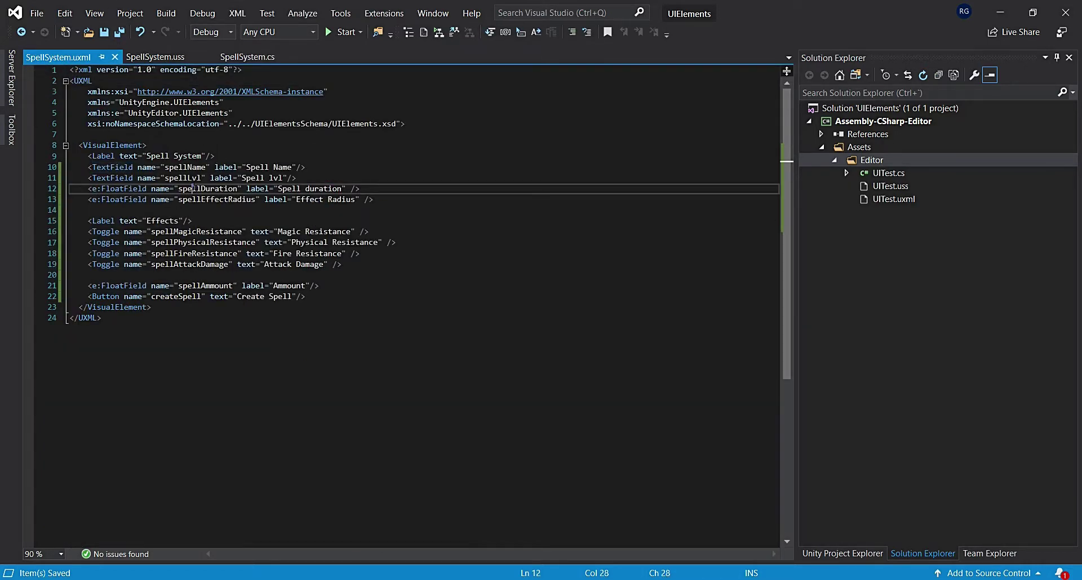
double_click(124, 188)
left_click(251, 59)
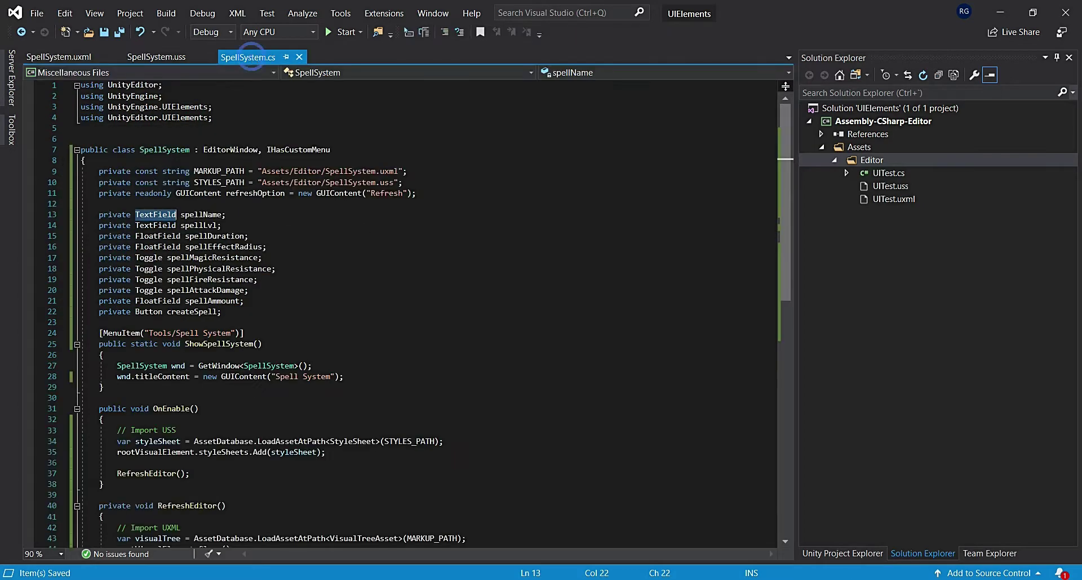
double_click(215, 236)
double_click(158, 236)
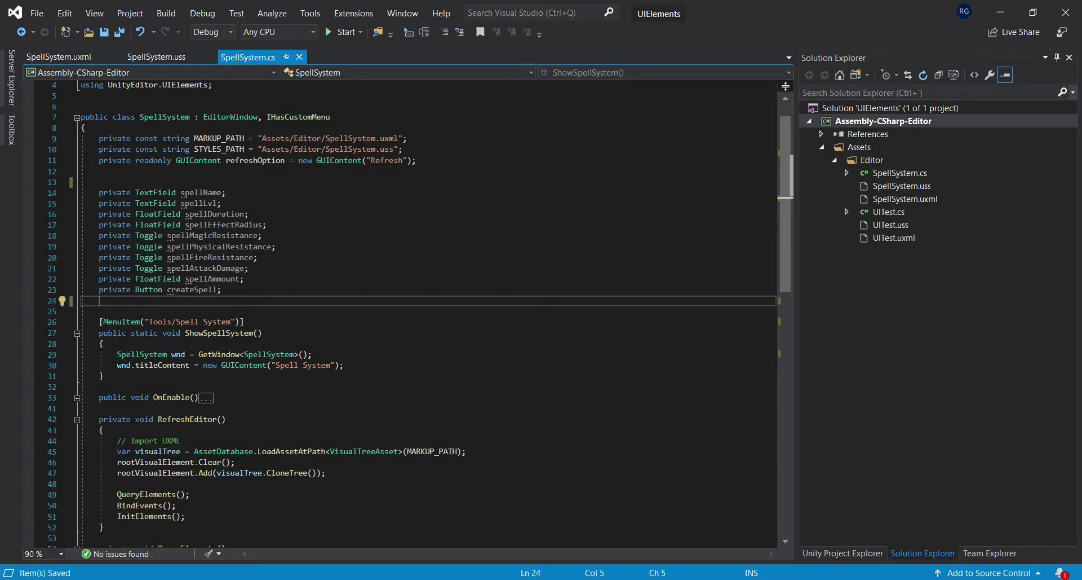
Wrap the field declarations between #region Fields and #endregion.
left_click(159, 179)
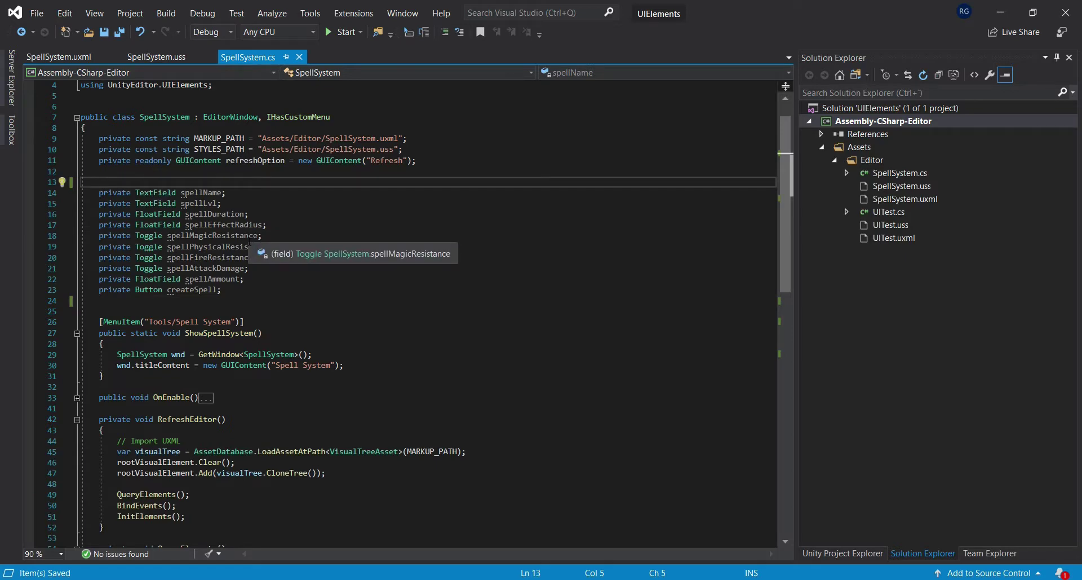
type("#region Fields")
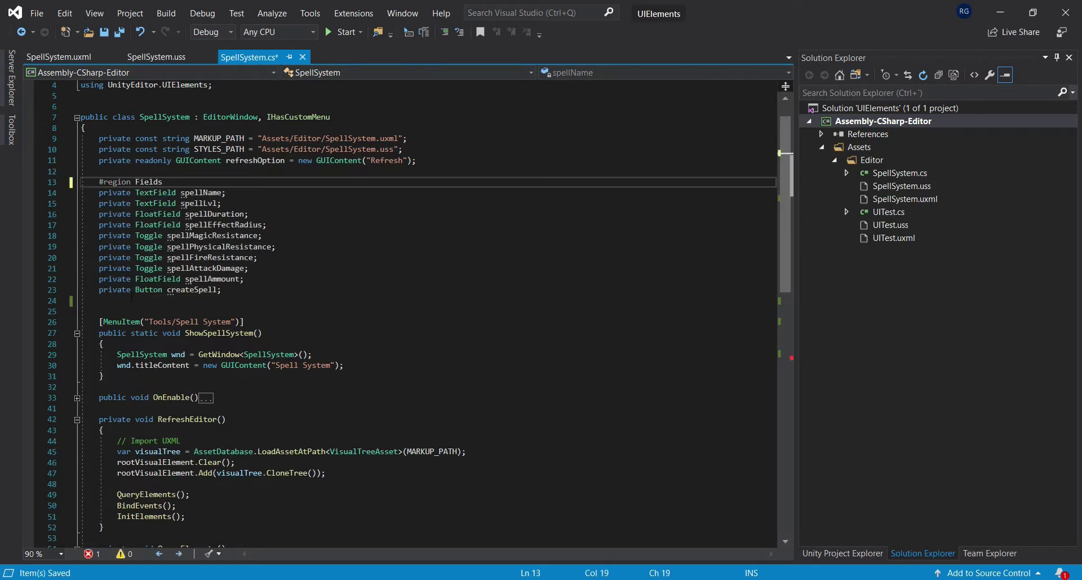
left_click(129, 299)
type("#")
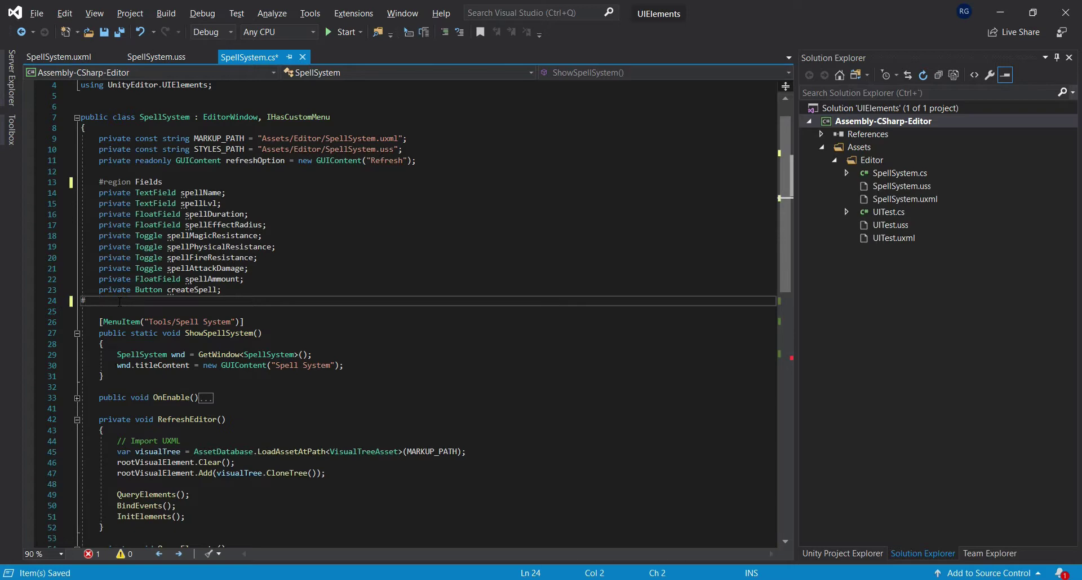
type("endregion")
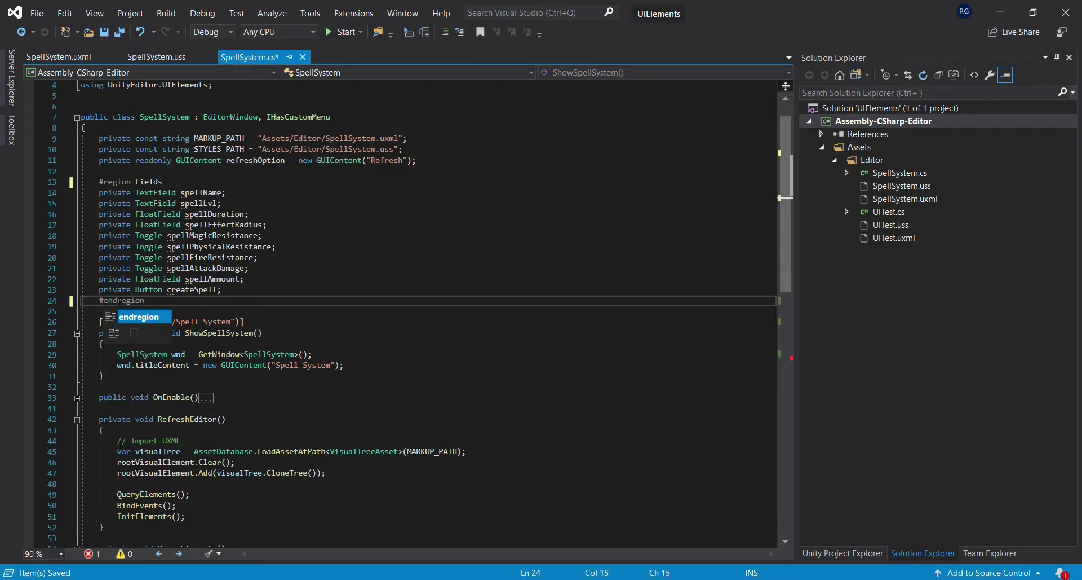
left_click(198, 213)
left_click(198, 203)
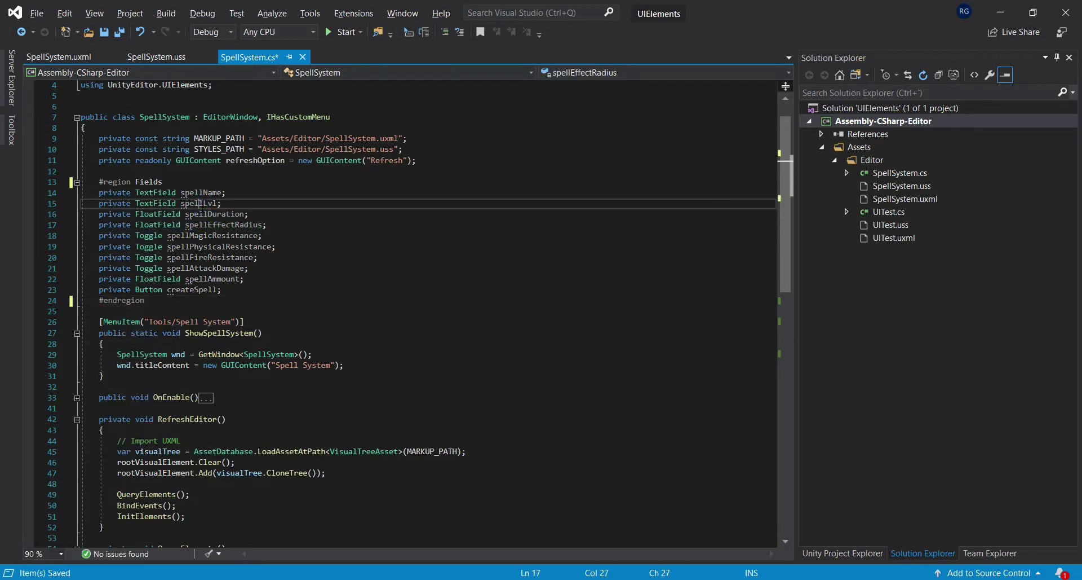
Collapse the Fields region and save SpellSystem.cs.
left_click(77, 182)
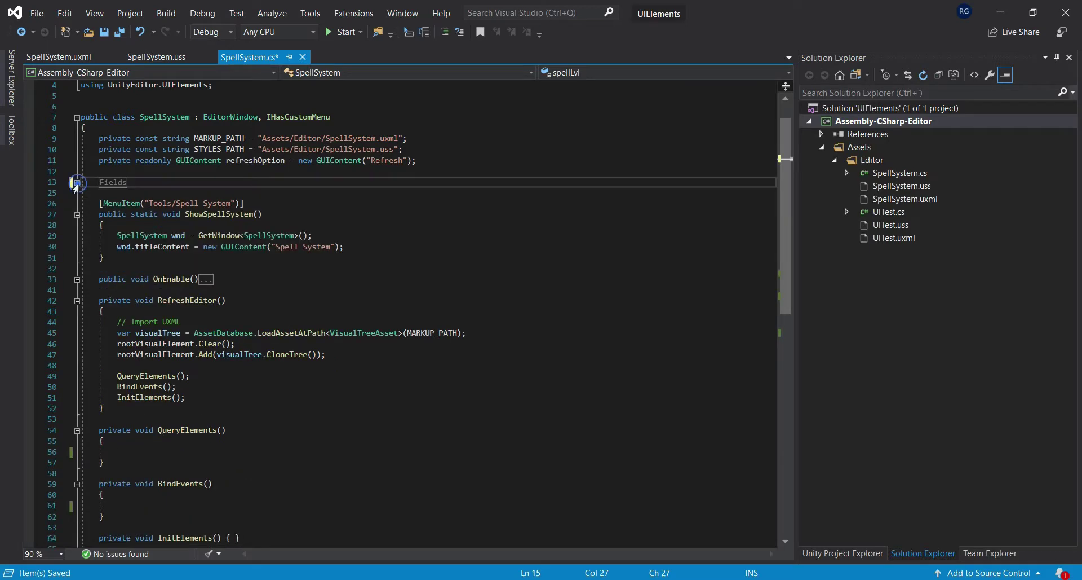
left_click(77, 182)
left_click(77, 182)
left_click(282, 192)
key("ctrl+s")
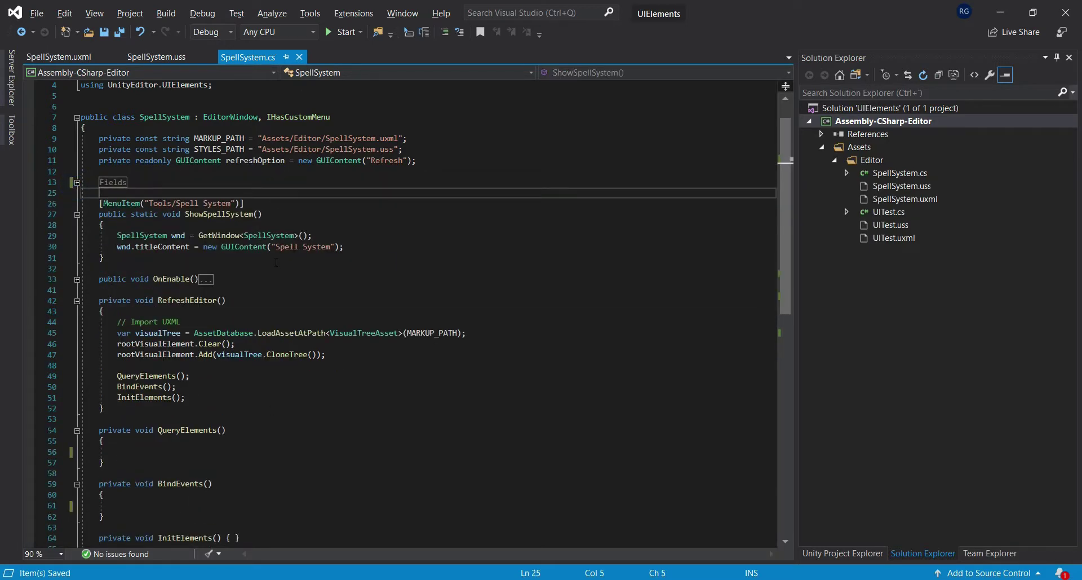
left_click(77, 182)
left_click(77, 183)
scroll(148, 356, "down", 3)
left_click(149, 355)
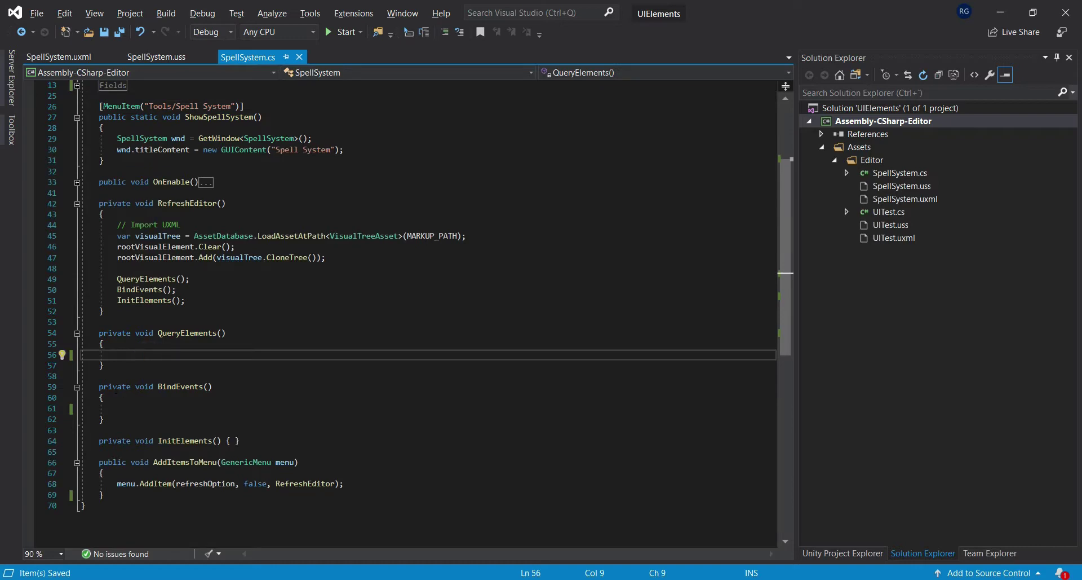
scroll(178, 268, "up", 4)
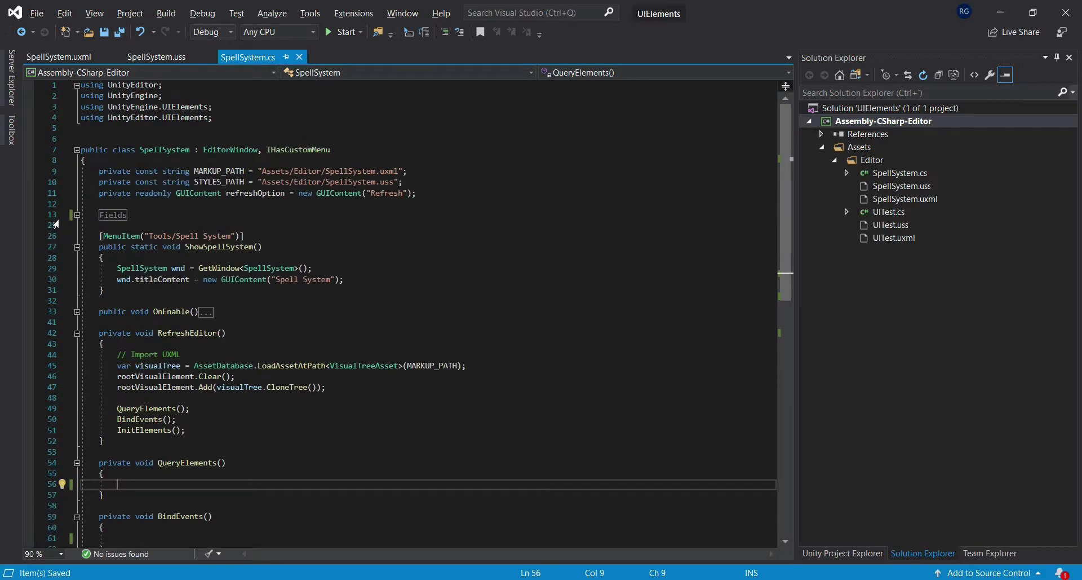
left_click(77, 214)
left_click(209, 227)
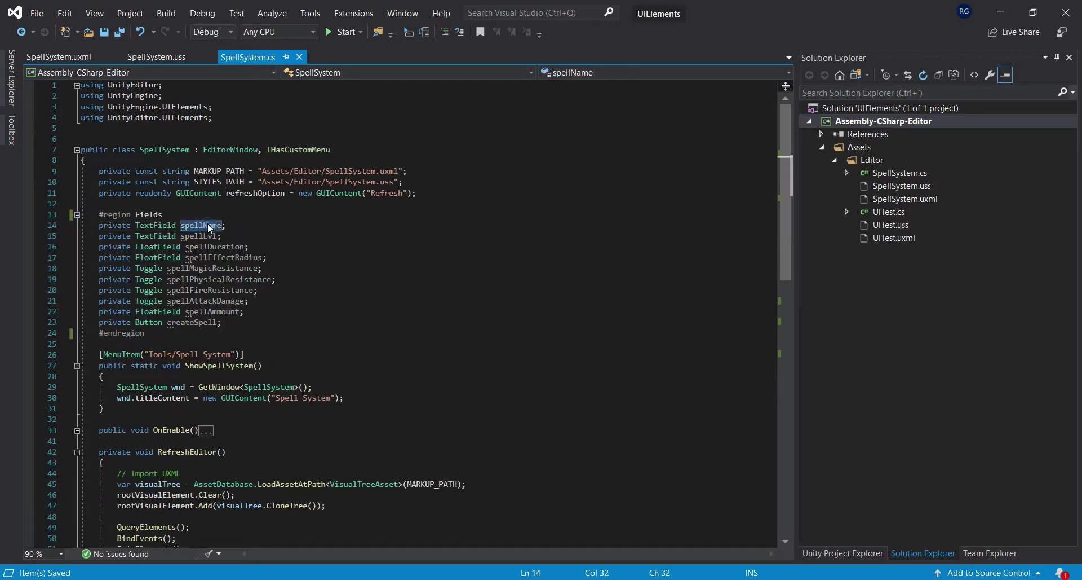
scroll(209, 226, "down", 3)
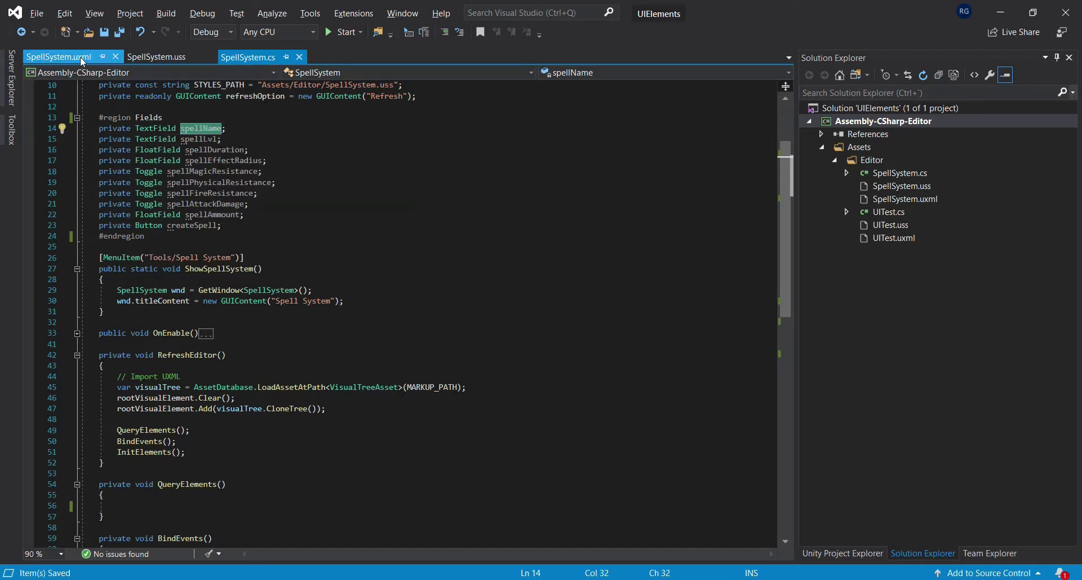
left_click(56, 57)
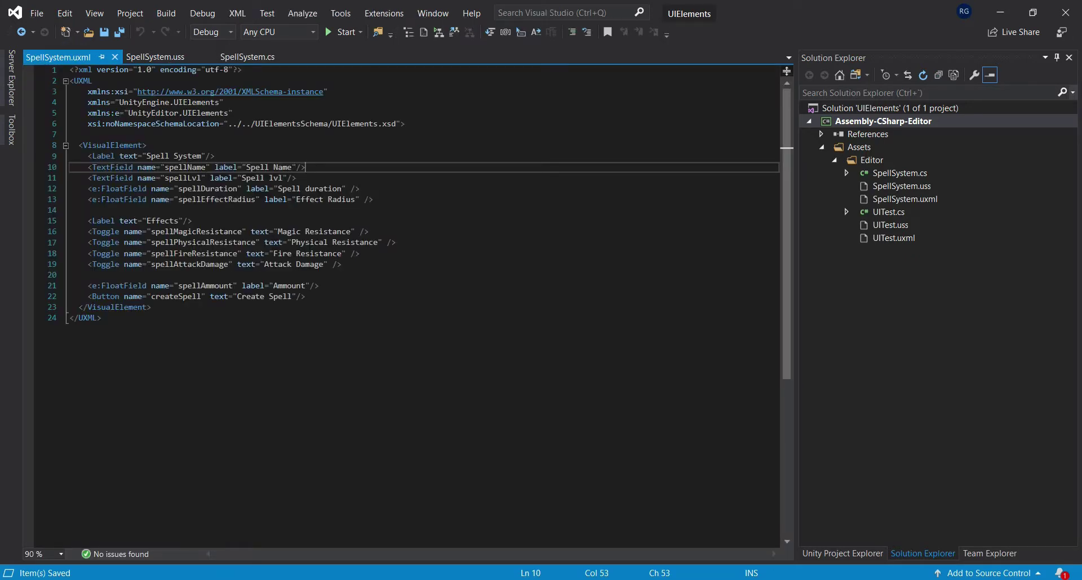
left_click(235, 56)
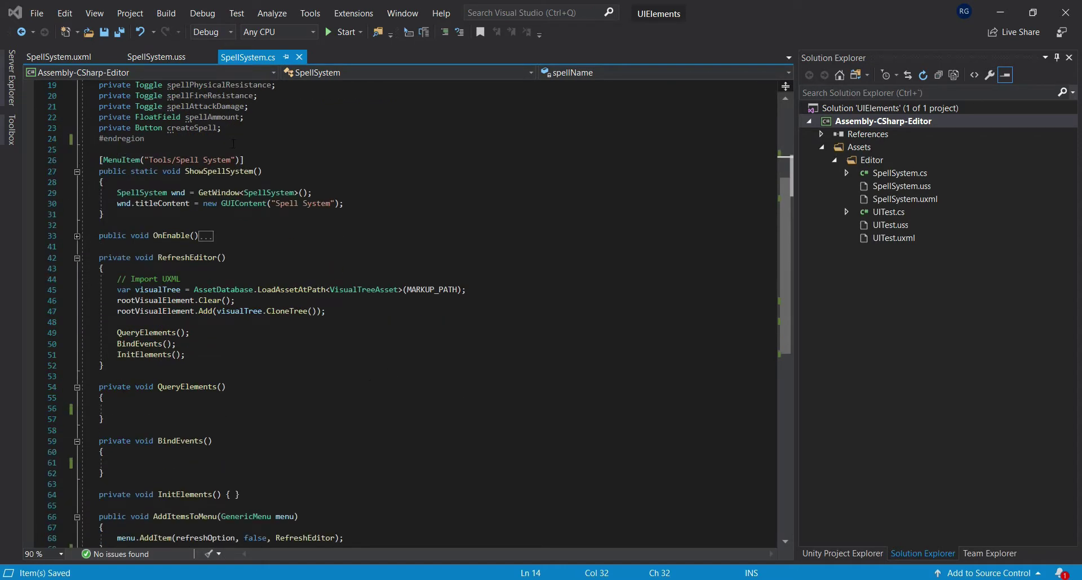
left_click(153, 408)
type("spellName = rootVisualElement.Query<TextField>(\"spellName\");")
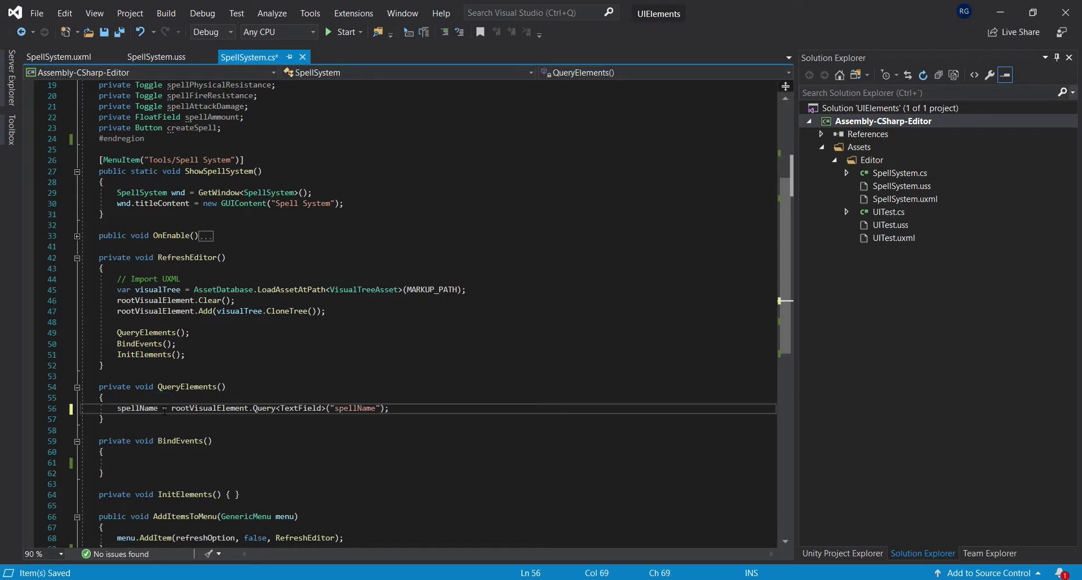
double_click(210, 407)
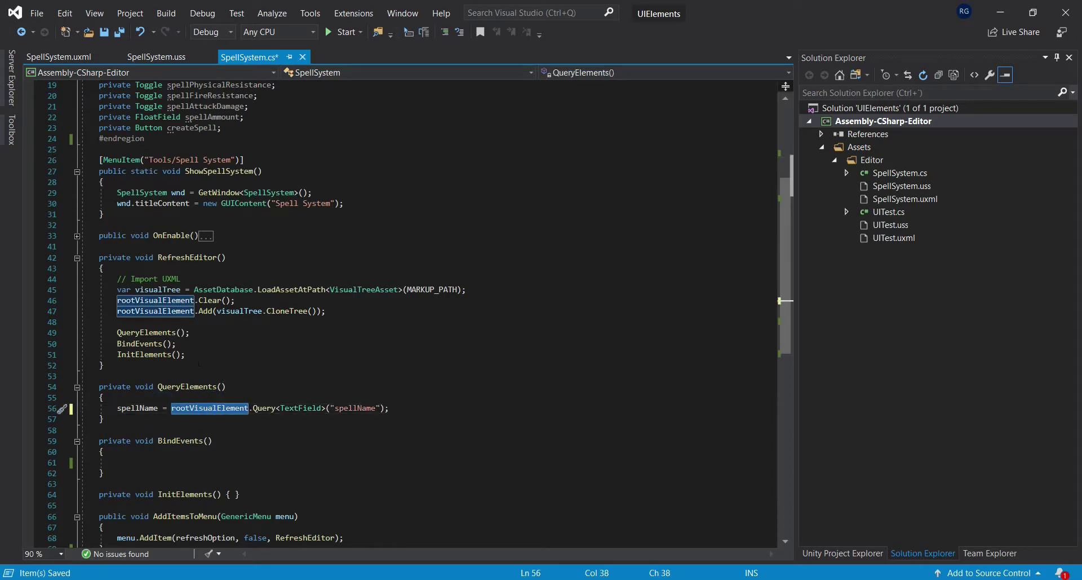
double_click(264, 409)
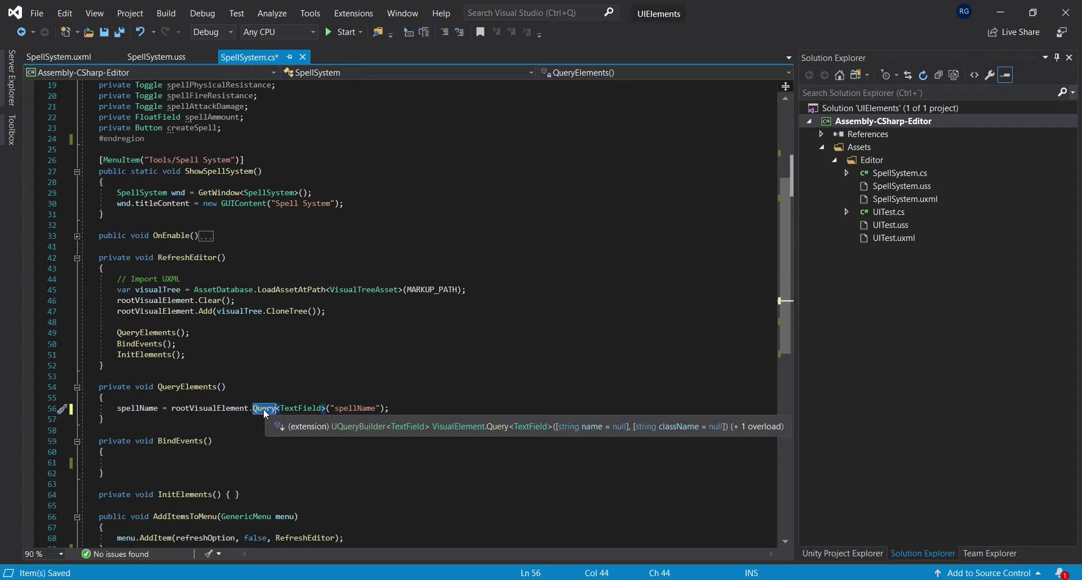
double_click(301, 408)
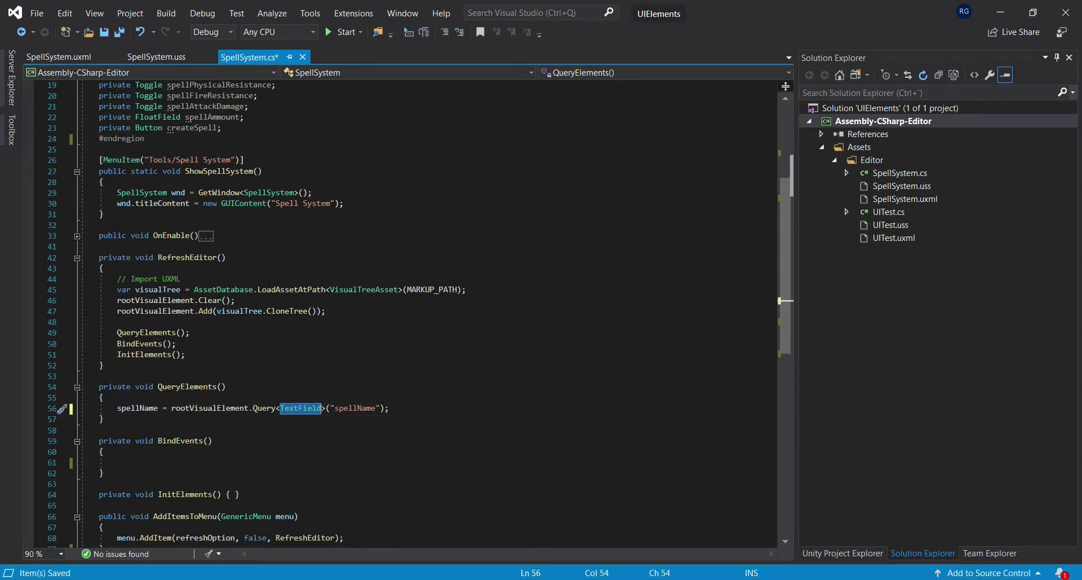
scroll(340, 426, "up", 1)
double_click(354, 442)
scroll(355, 444, "up", 3)
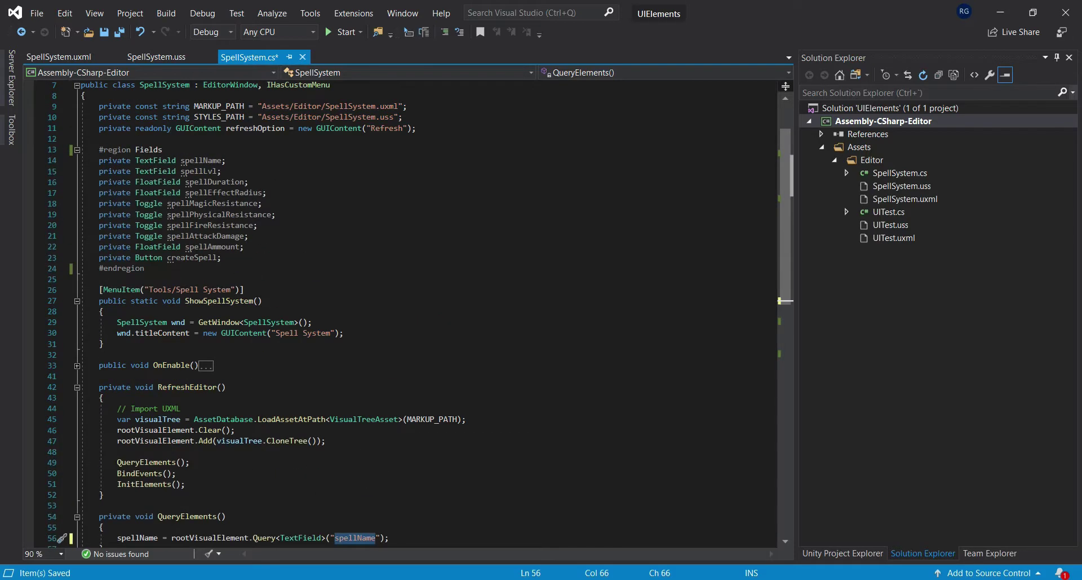
left_click(176, 160)
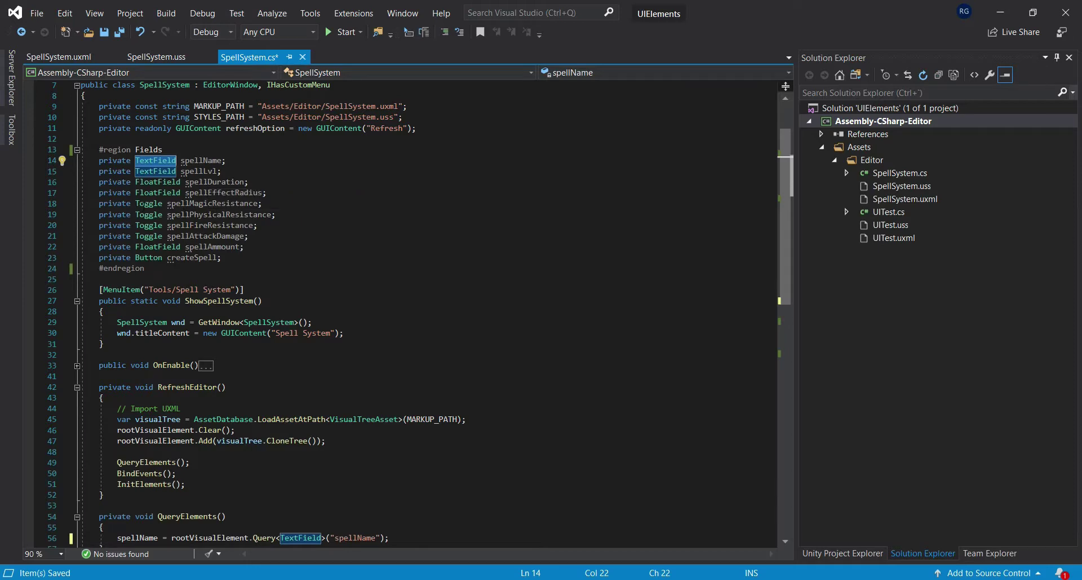
left_click(162, 203)
left_click(180, 181)
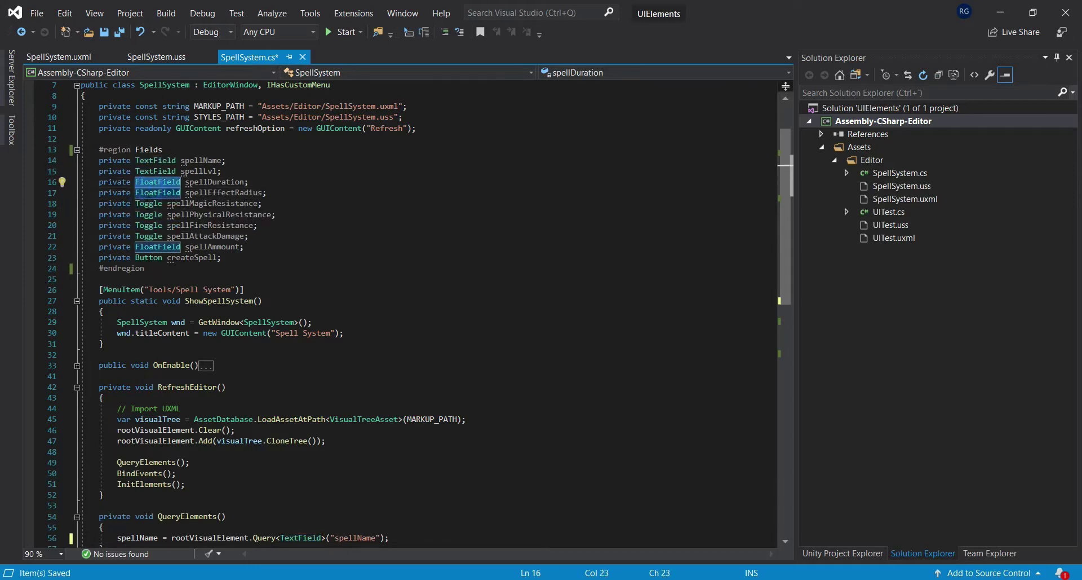
left_click(144, 203)
scroll(139, 293, "down", 2)
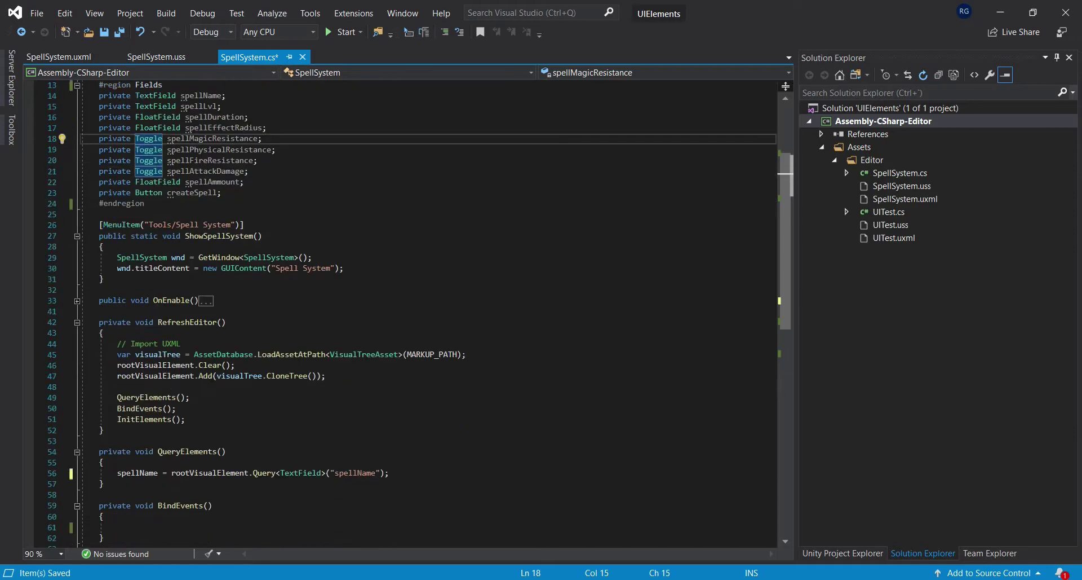
scroll(234, 421, "down", 1)
double_click(355, 440)
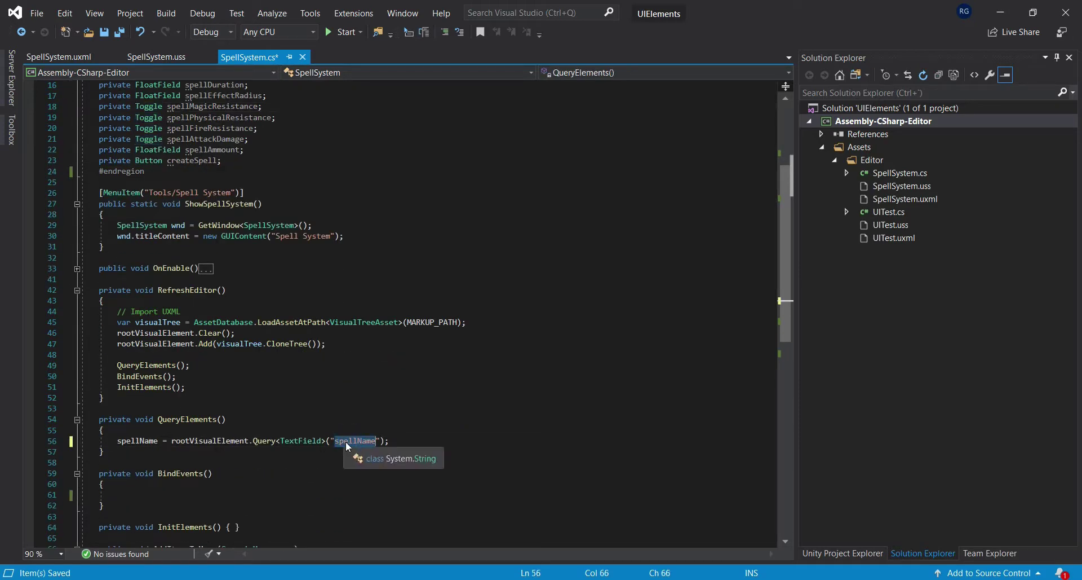
left_click(68, 56)
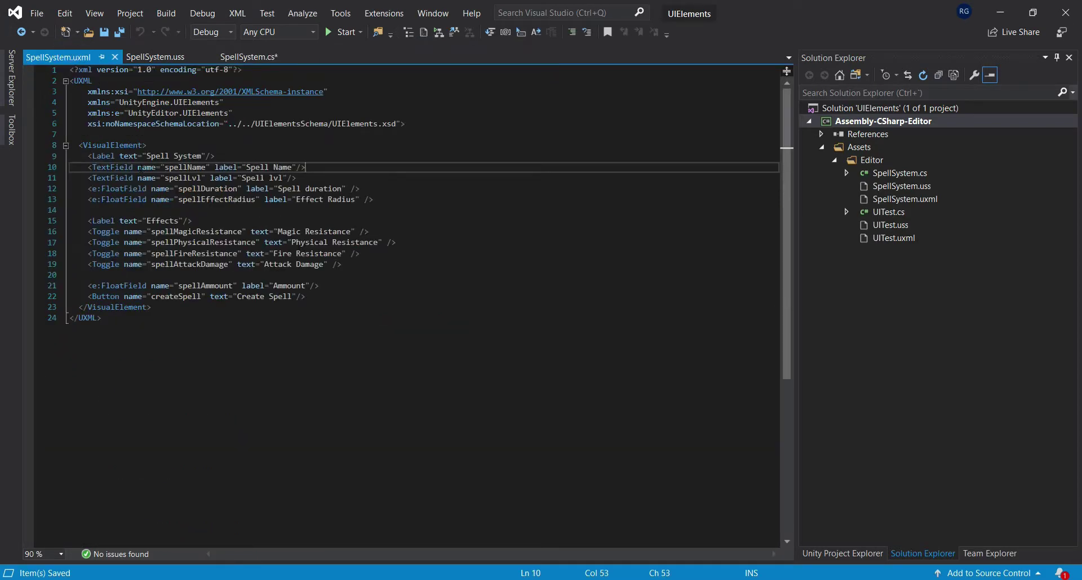
left_click_drag(137, 167, 209, 168)
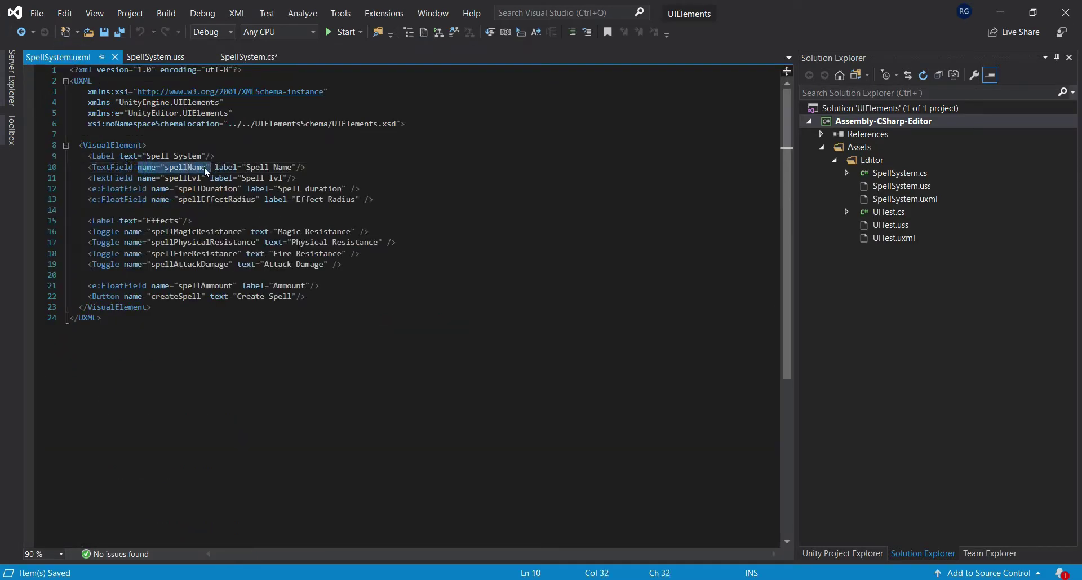
double_click(186, 168)
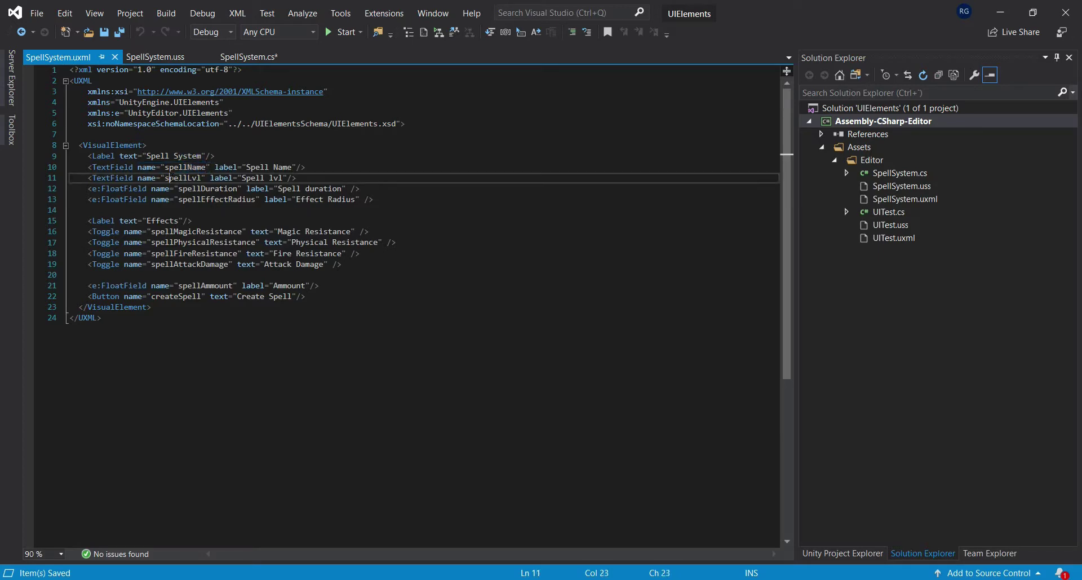
double_click(183, 177)
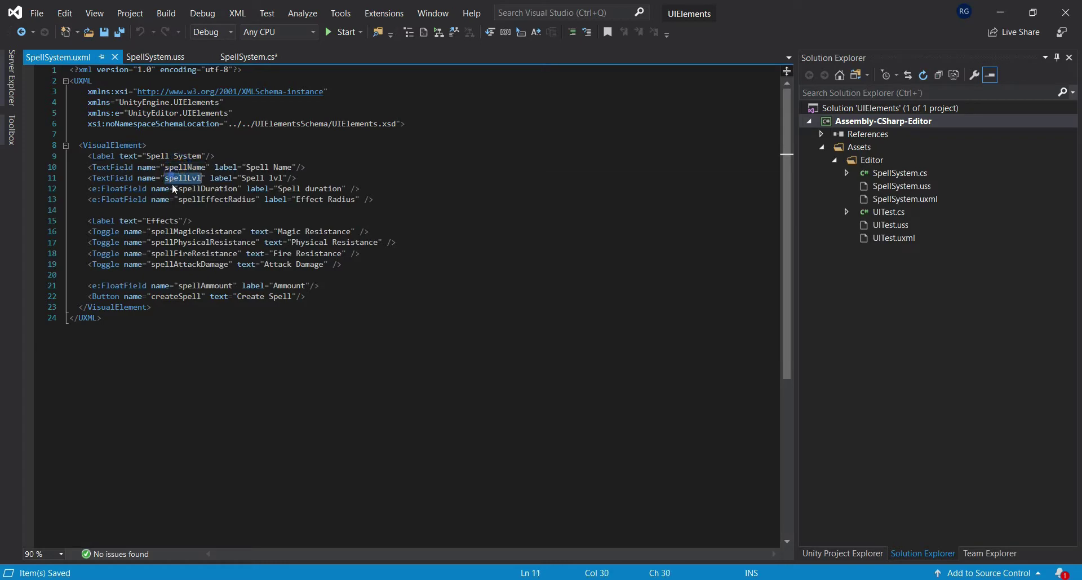
left_click(248, 56)
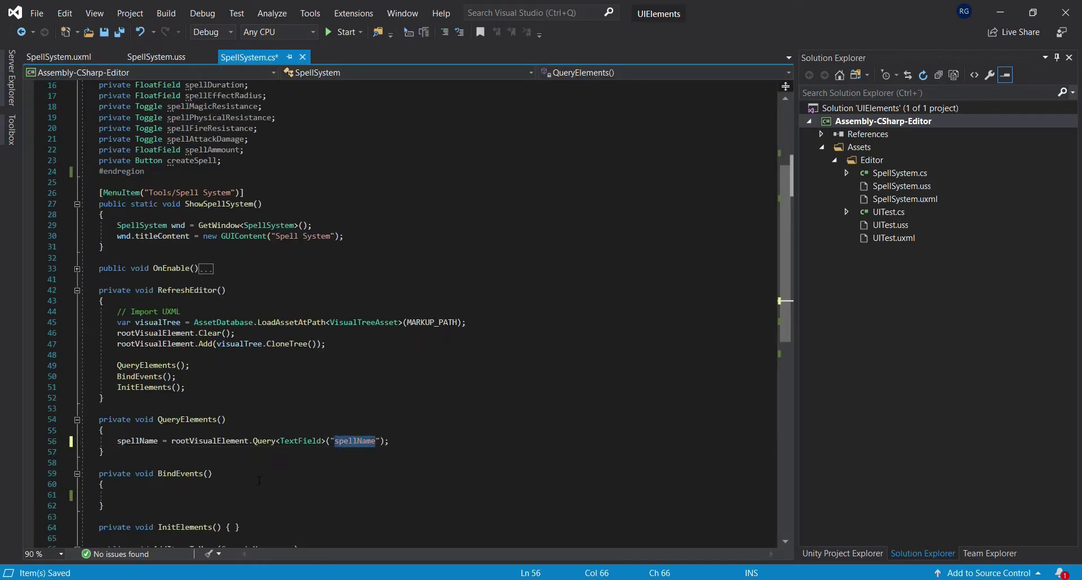
double_click(136, 441)
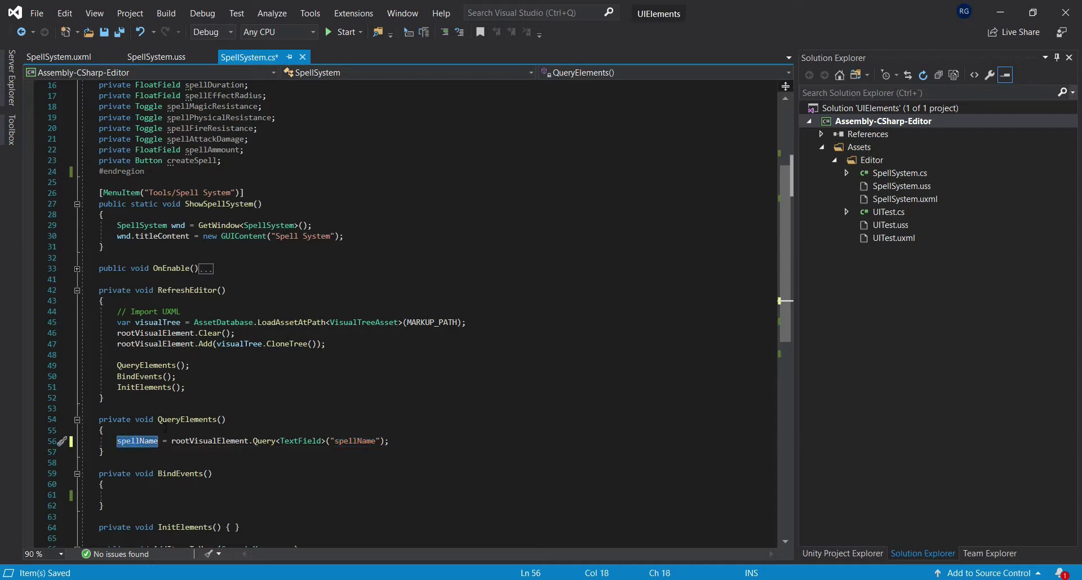
scroll(157, 443, "up", 4)
scroll(417, 424, "down", 3)
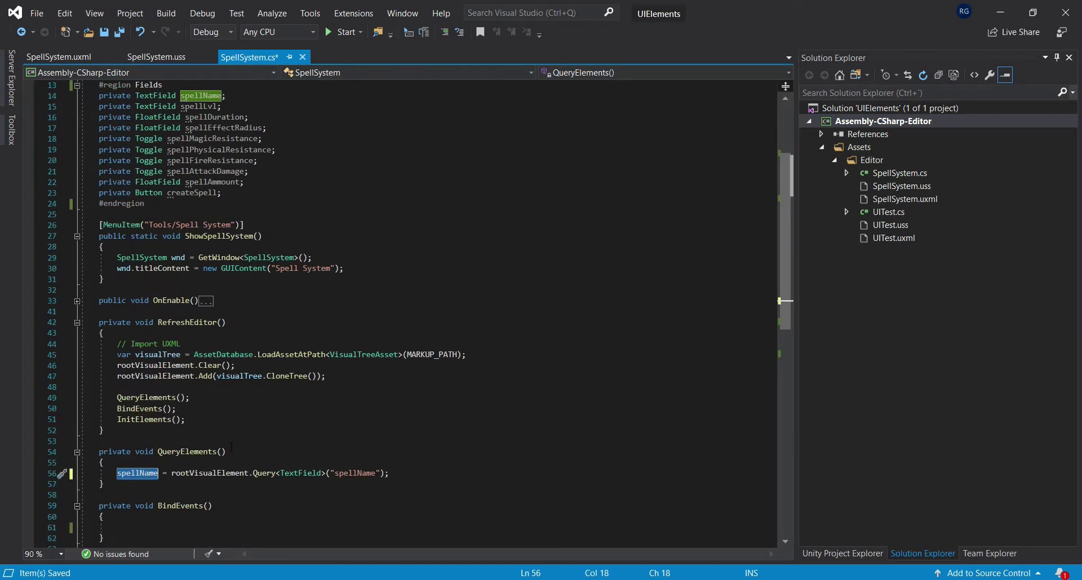
double_click(358, 472)
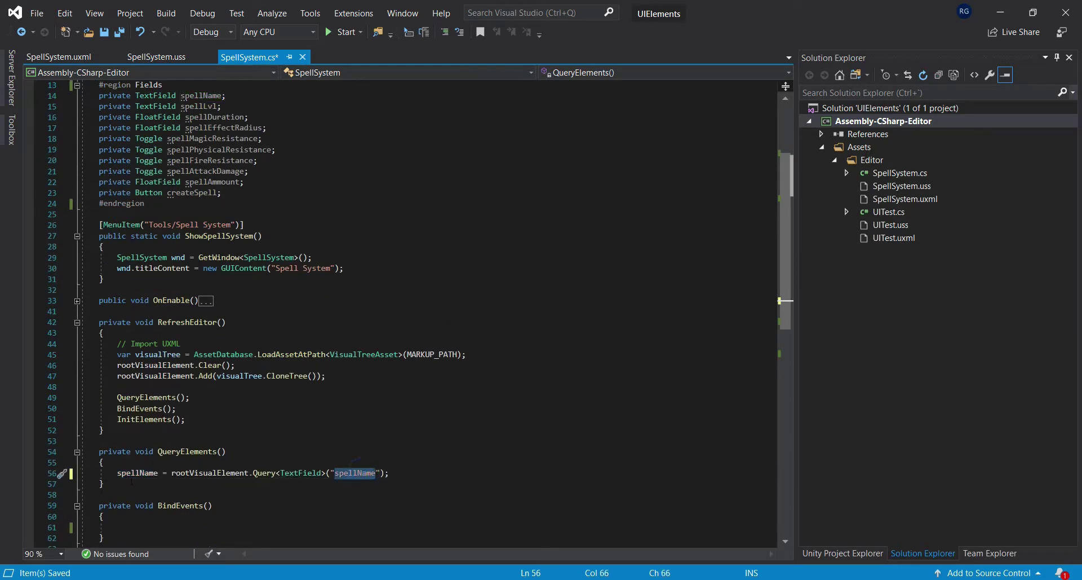
left_click(154, 473)
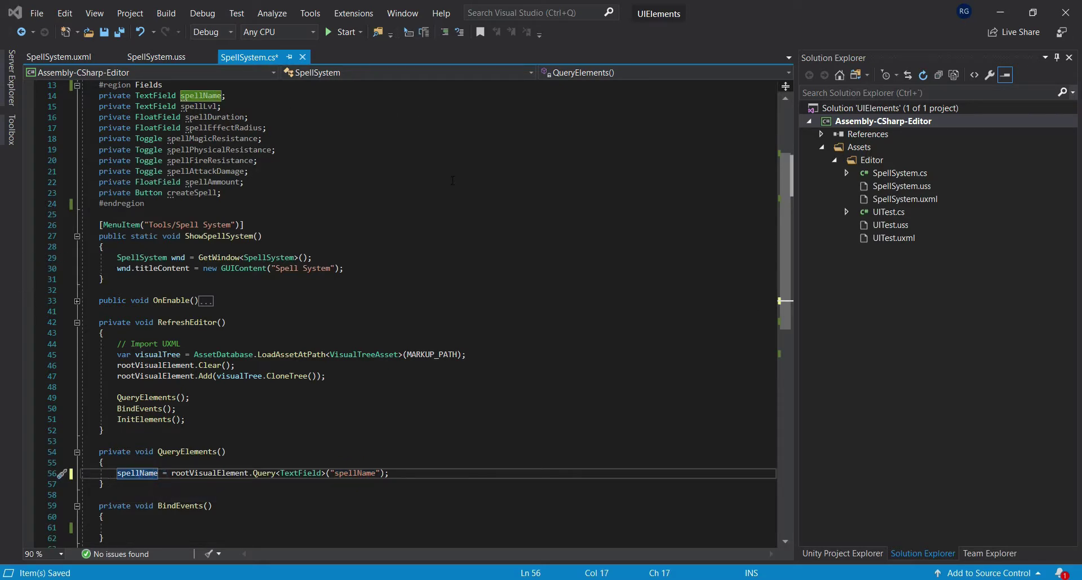
left_click(405, 473)
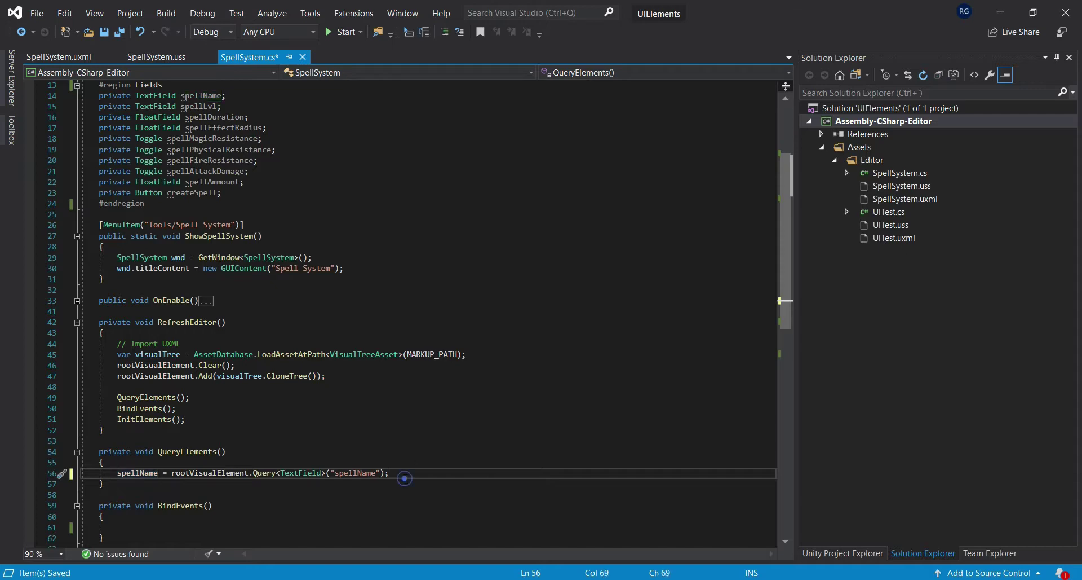
Paste Query calls for the remaining fields, spellLvl through the createSpell button, below spellName's query.
key("Return")
type("spellLvl = rootVisualElement.Query<TextField>(\"spellLvl\");         spellDuration = rootVisualElement.Query<FloatField>(\"spellDuration\");         spellEffectRadius = rootVisualElement.Query<FloatField>(\"spellEffectRadius\");         spellMagicResistance = rootVisualElement.Query<Toggle>(\"spellMagicResistance\");         spellPhysicalResistance = rootVisualElement.Query<Toggle>(\"spellPhysicalResistance\");         spellFireResistance = rootVisualElement.Query<Toggle>(\"spellFireResistance\");         spellAttackDamage = rootVisualElement.Query<Toggle>(\"spellAttackDamage\");         spellAmmount = rootVisualElement.Query<FloatField>(\"spellAmmount\");         createSpell = rootVisualElement.Query<Button>(\"createSpell\");")
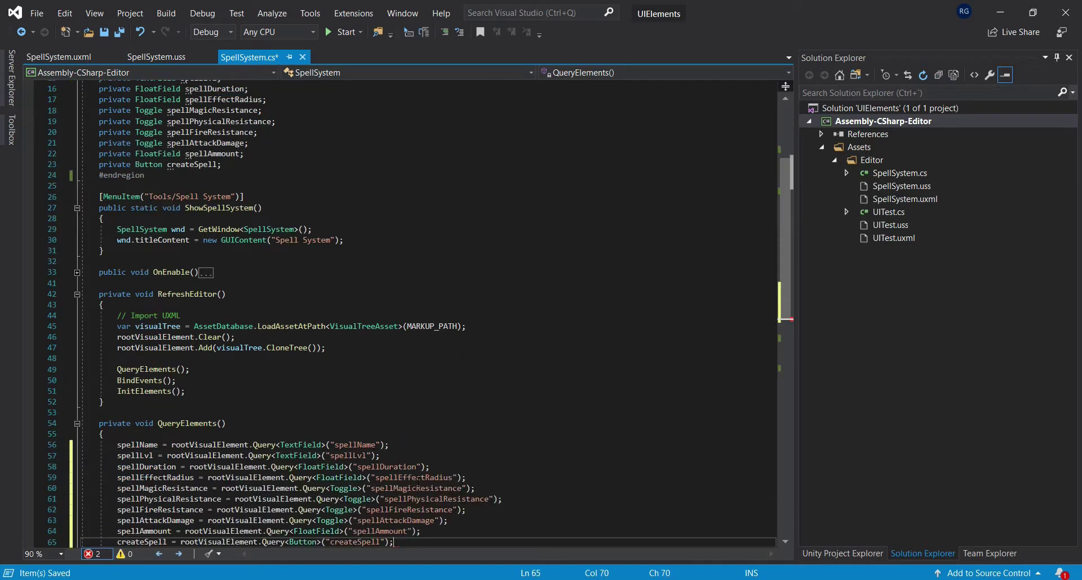
scroll(417, 482, "down", 5)
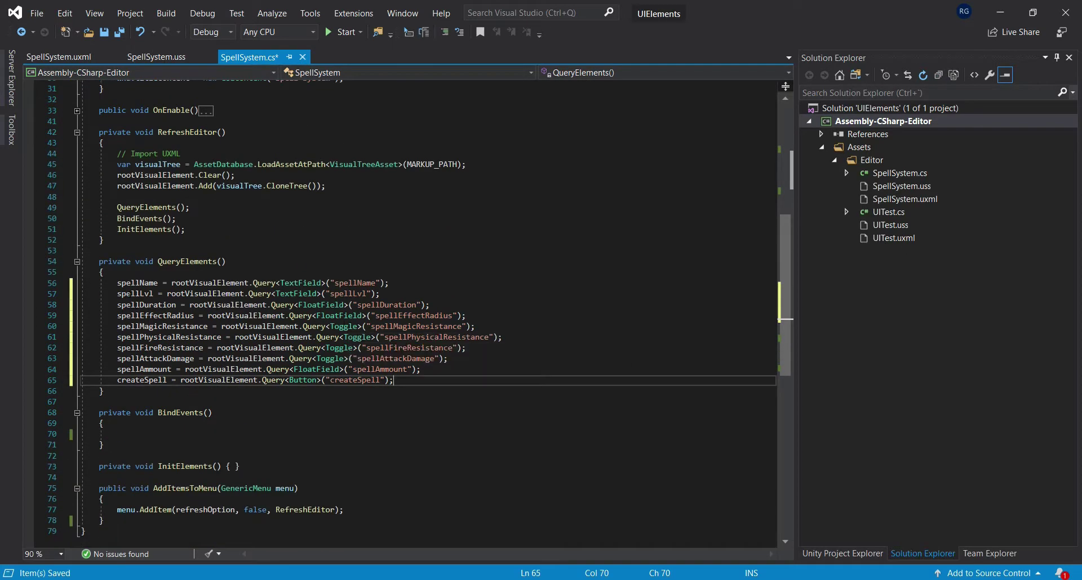
double_click(137, 282)
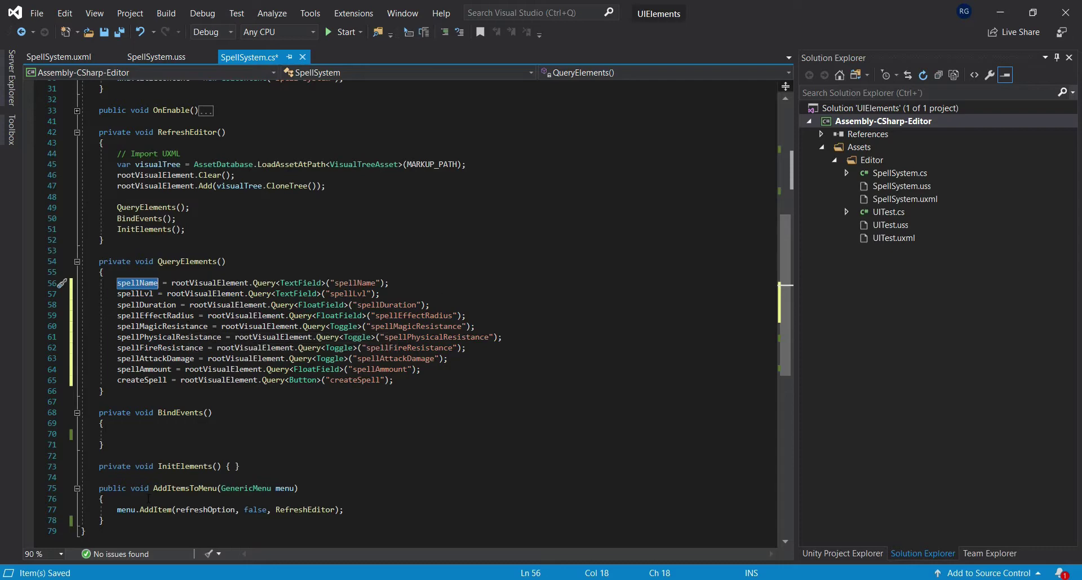
left_click(158, 358)
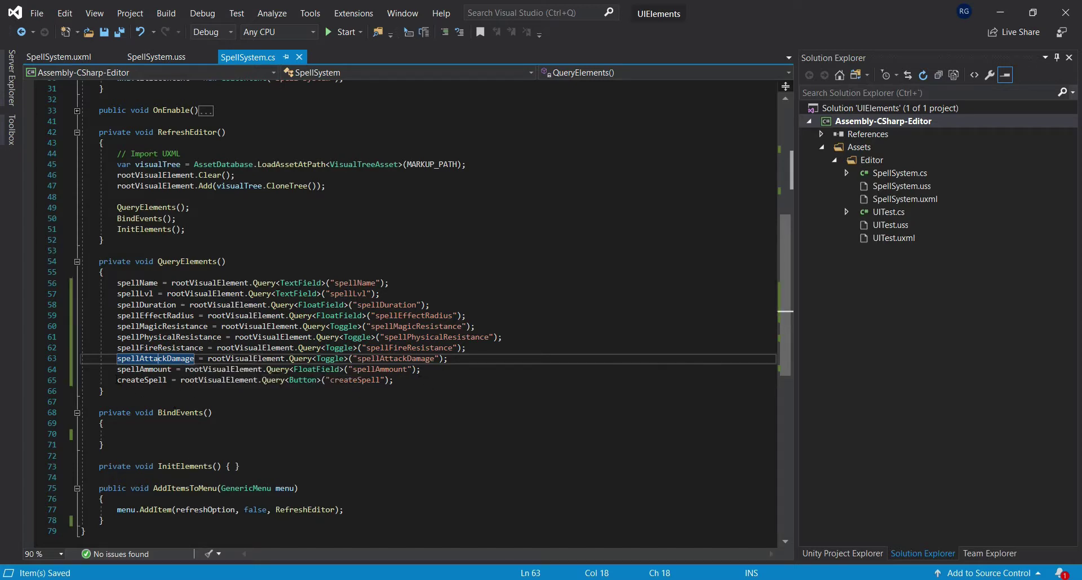
left_click_drag(117, 379, 570, 381)
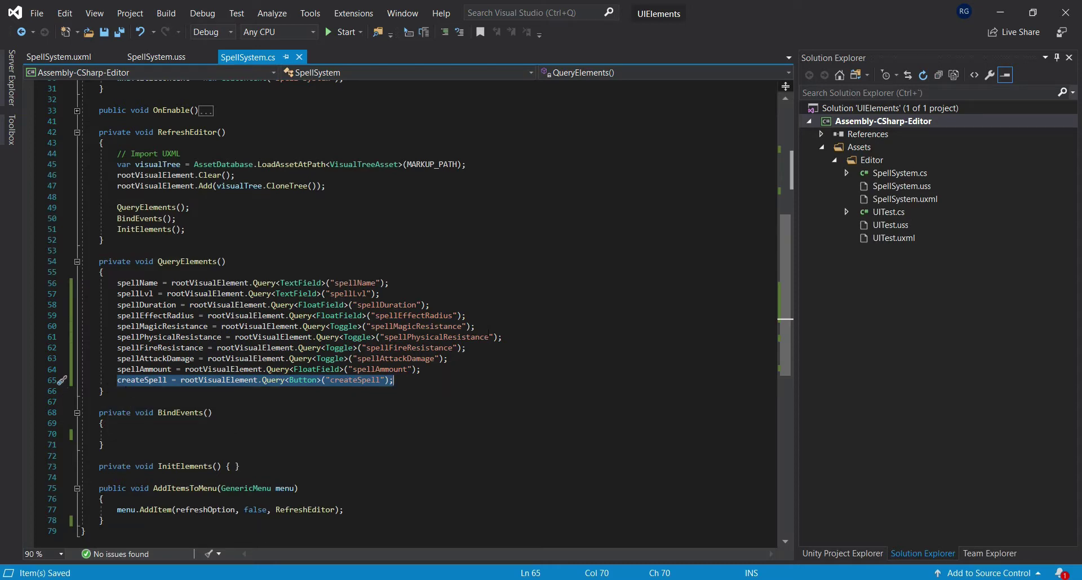
key("alt+Tab")
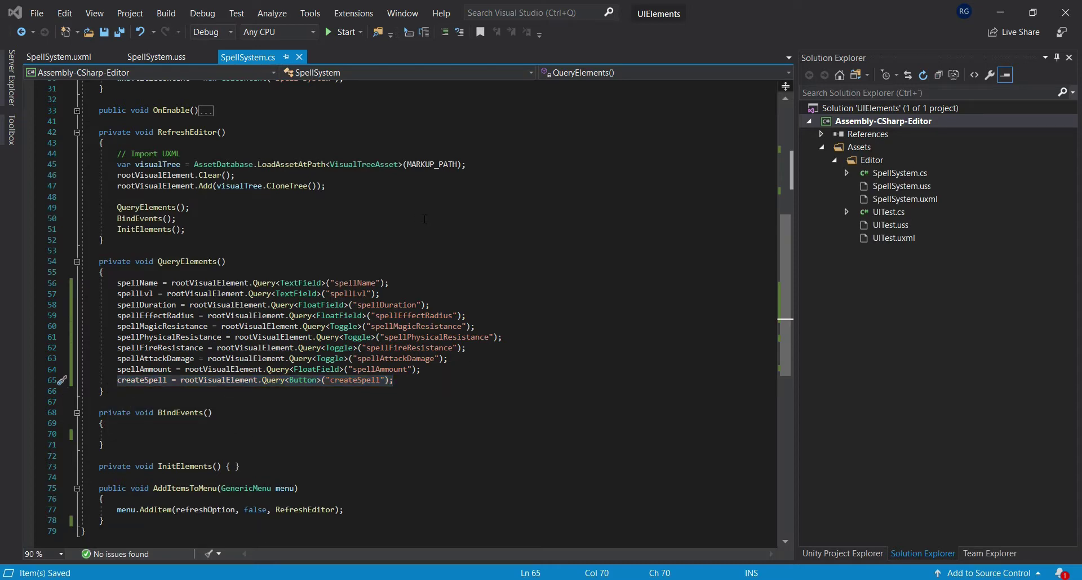
left_click(113, 434)
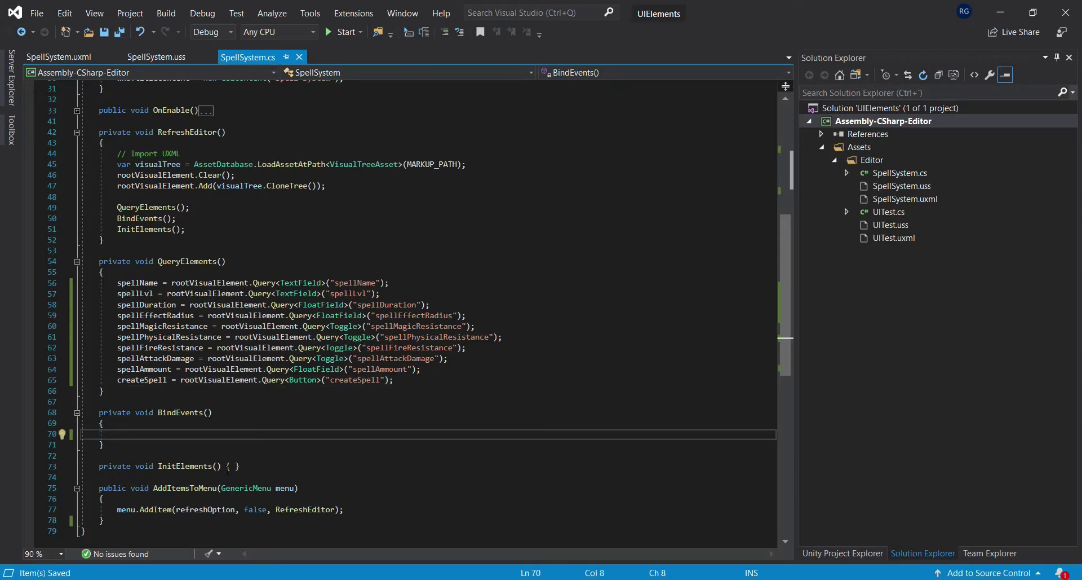
Register OnCreateClick as createSpell's MouseUpEvent callback in BindEvents and inspect its undefined-method error.
type("createSpell.RegisterCallback<MouseUpEvent>(OnCreateClick);")
scroll(229, 472, "down", 2)
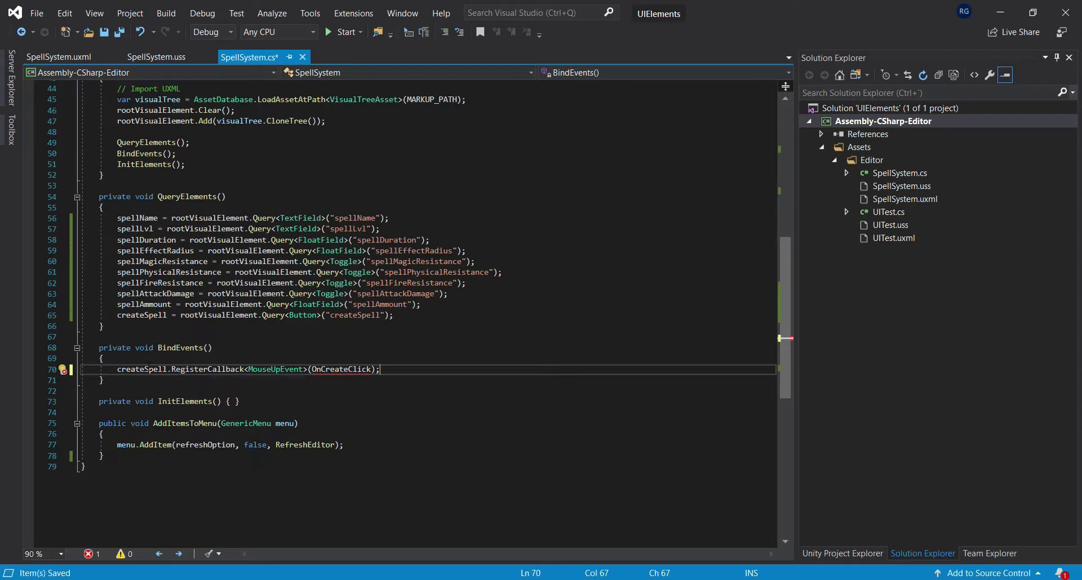
left_click(194, 369)
double_click(195, 370)
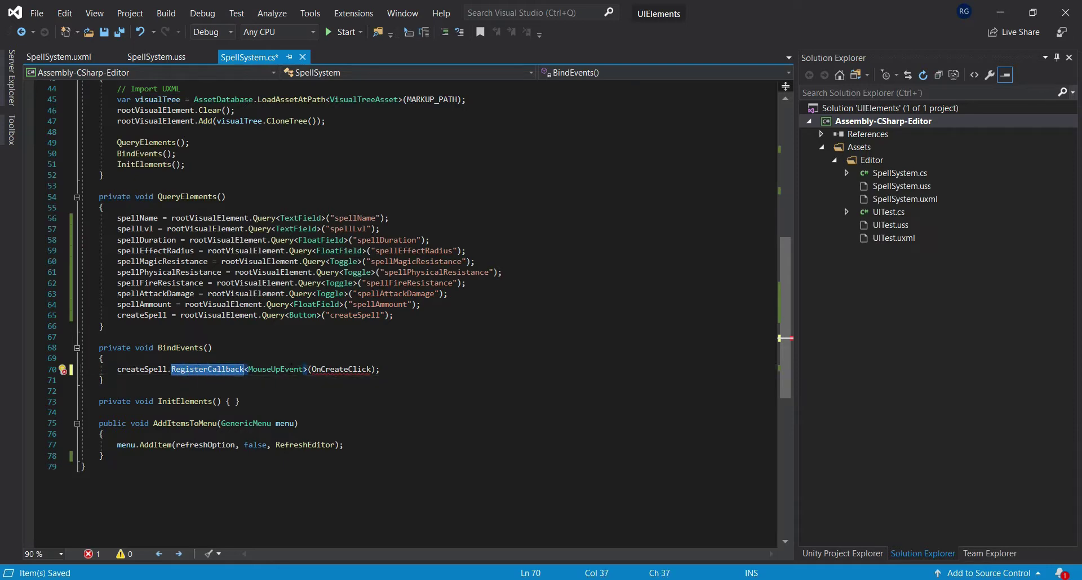
mouse_move(340, 364)
double_click(131, 370)
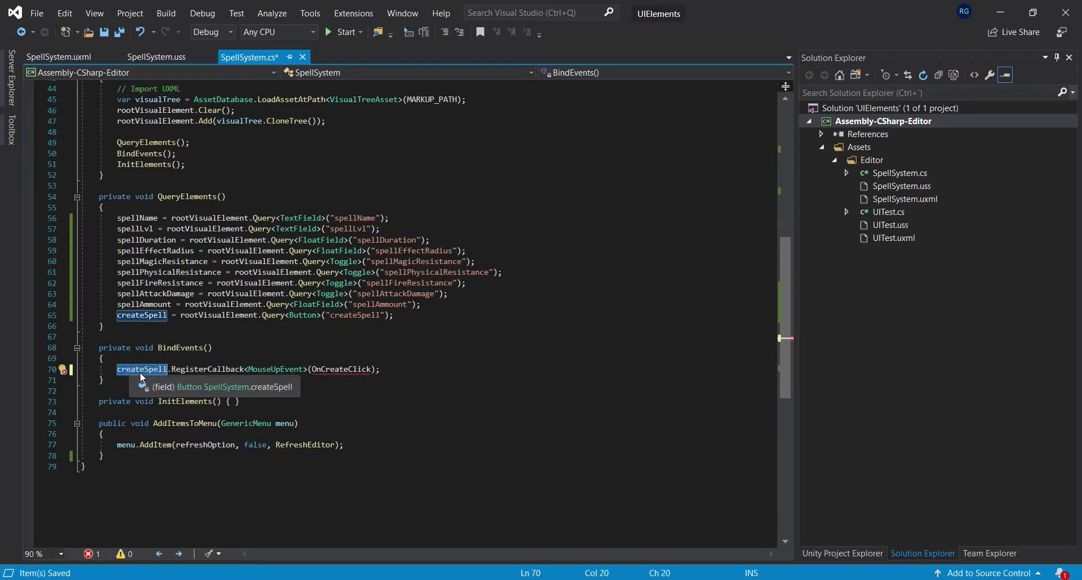
double_click(276, 369)
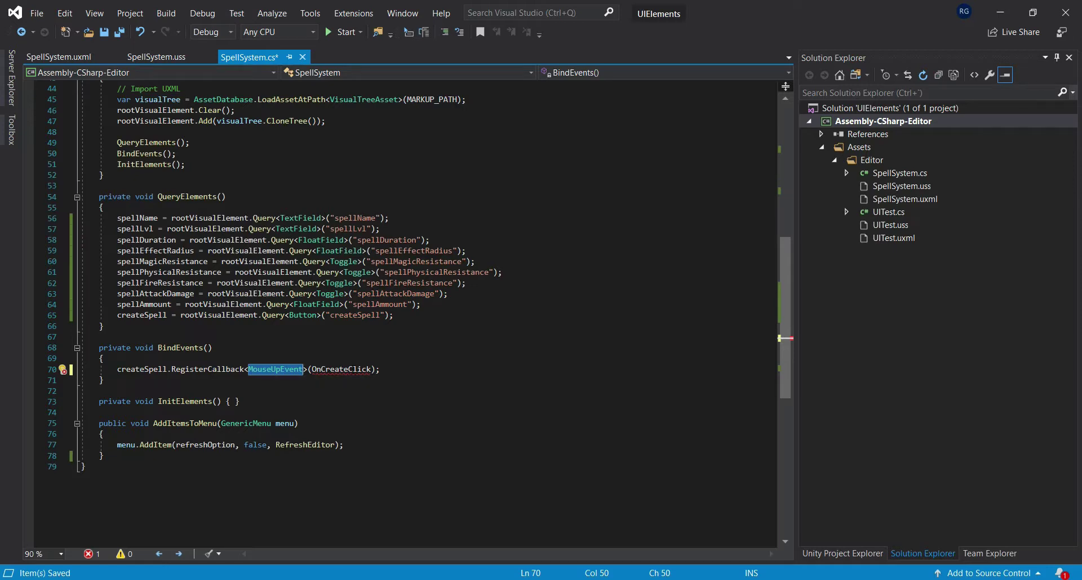
double_click(343, 369)
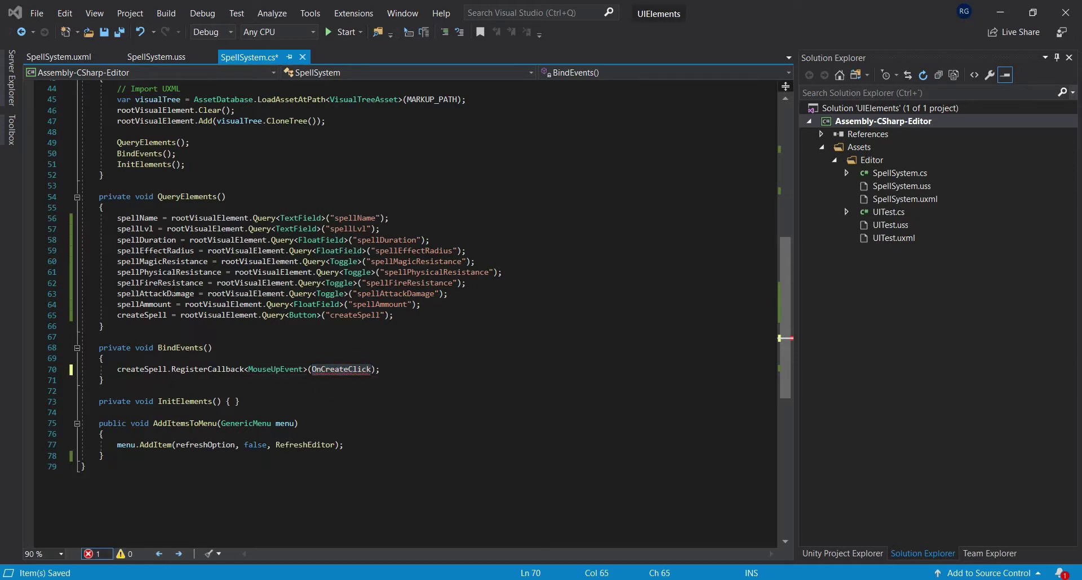
Paste the OnCreateClick handler with its Debug.Log call above AddItemsToMenu.
left_click(170, 415)
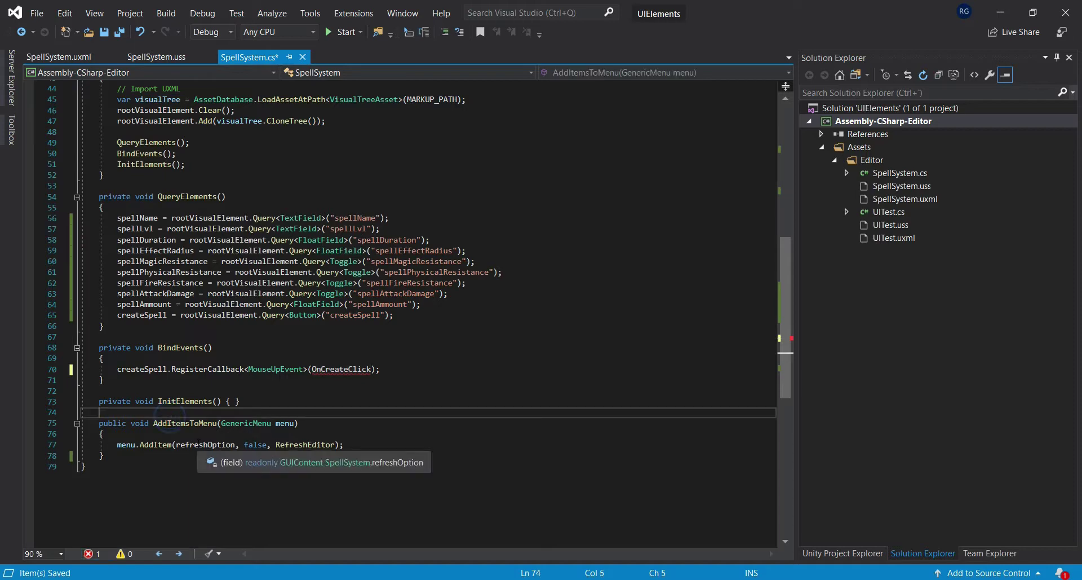
key("ctrl+v")
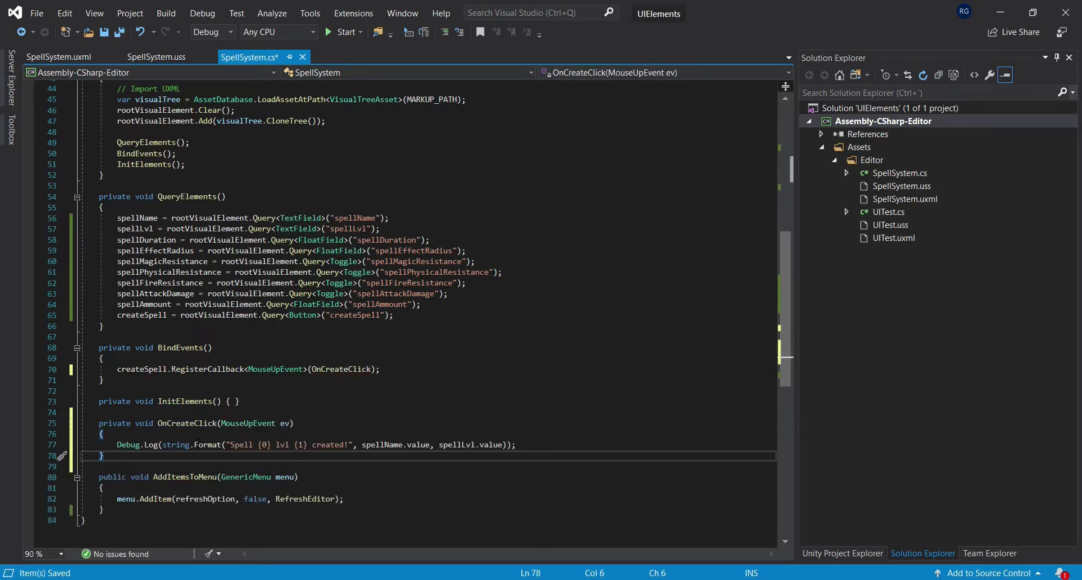
scroll(118, 402, "down", 2)
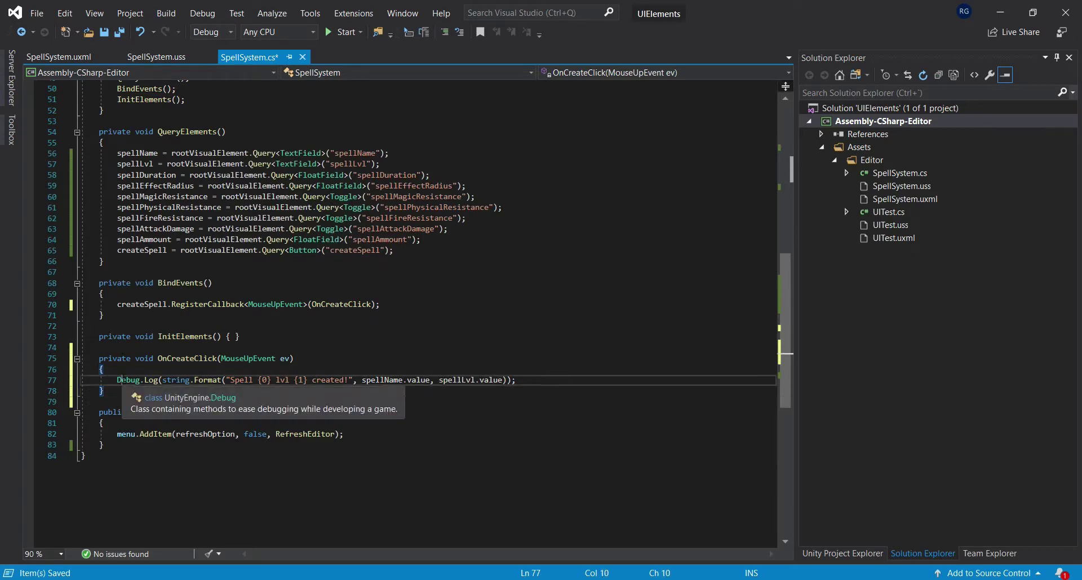
Highlight the 'Spell {0} lvl {1} created!' message and its {0} placeholder on line 77.
left_click_drag(117, 380, 157, 379)
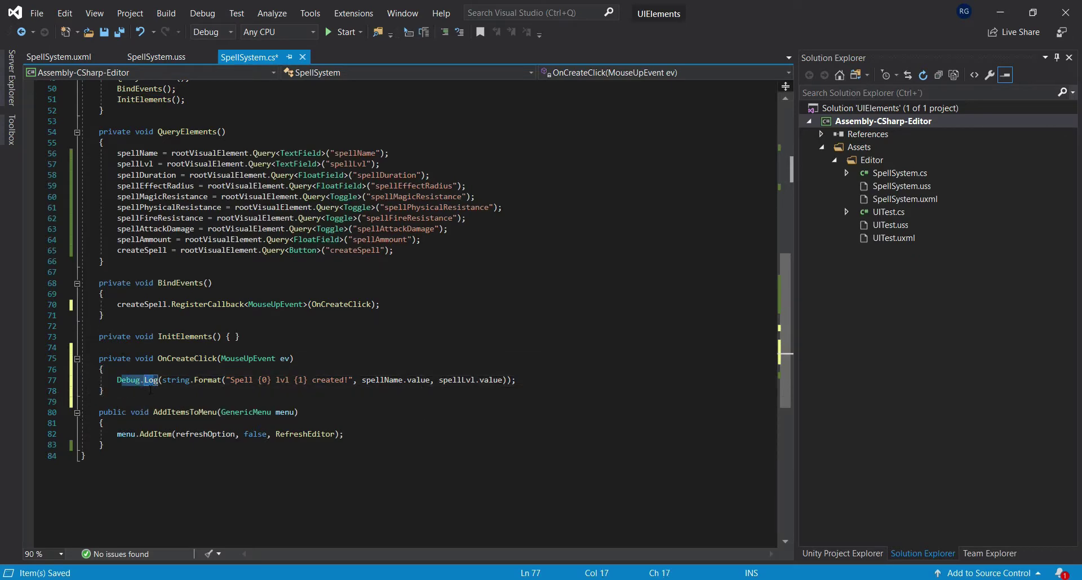
left_click(159, 379)
left_click_drag(167, 380, 468, 380)
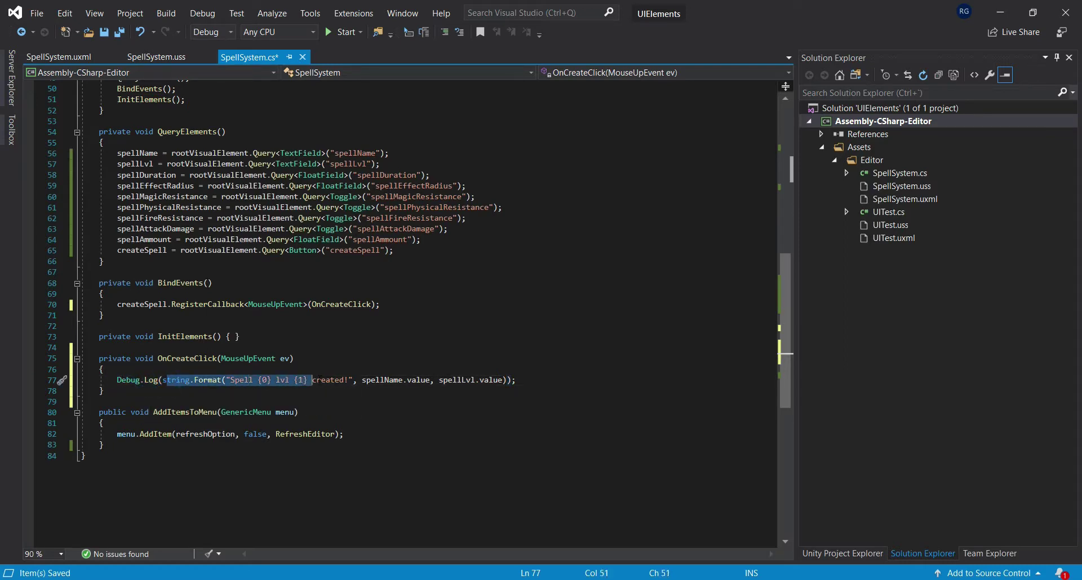
left_click(244, 380)
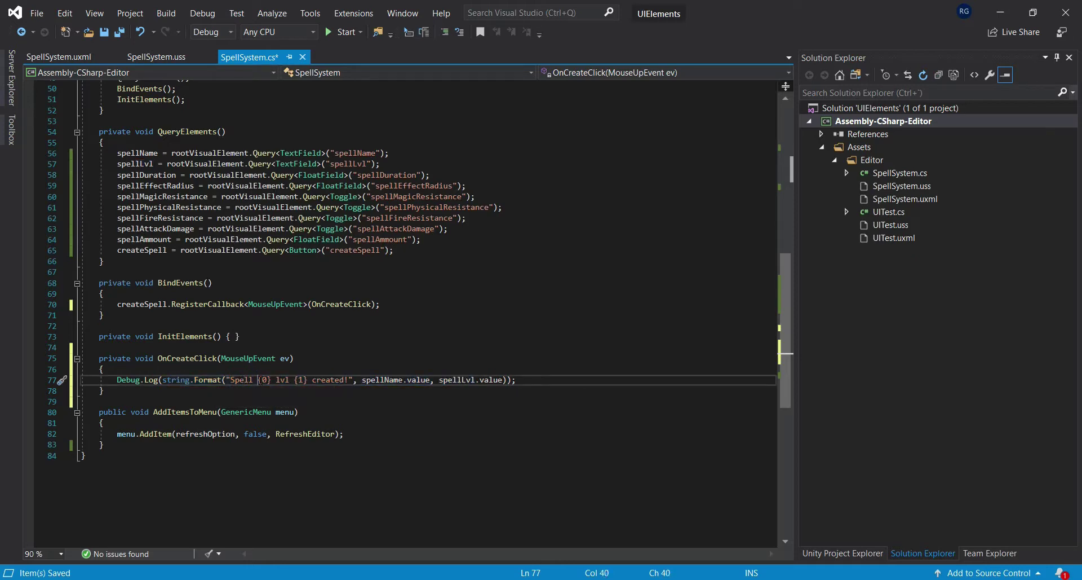
left_click_drag(258, 380, 271, 379)
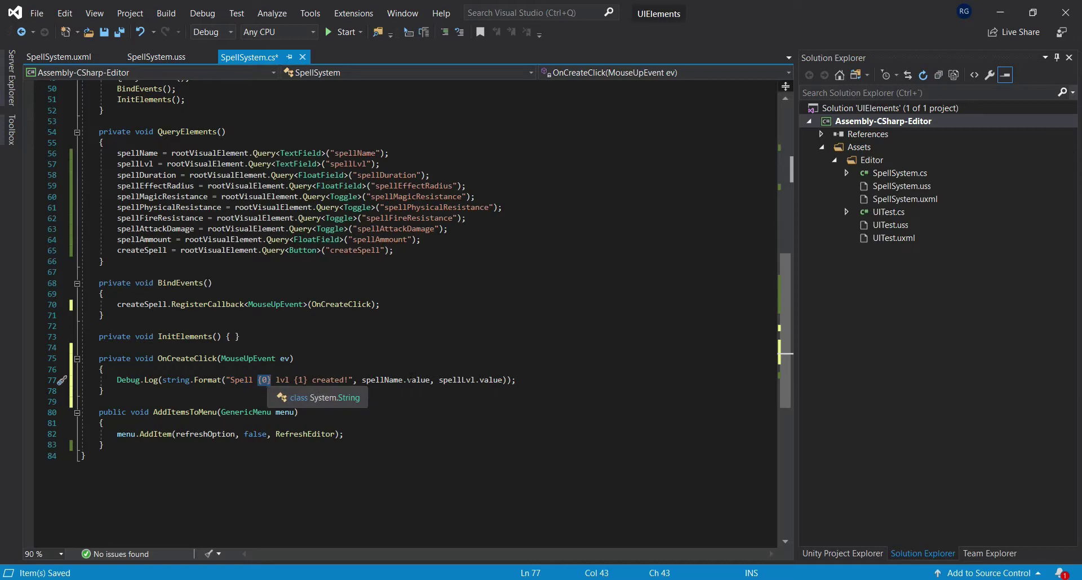
left_click_drag(376, 380, 484, 380)
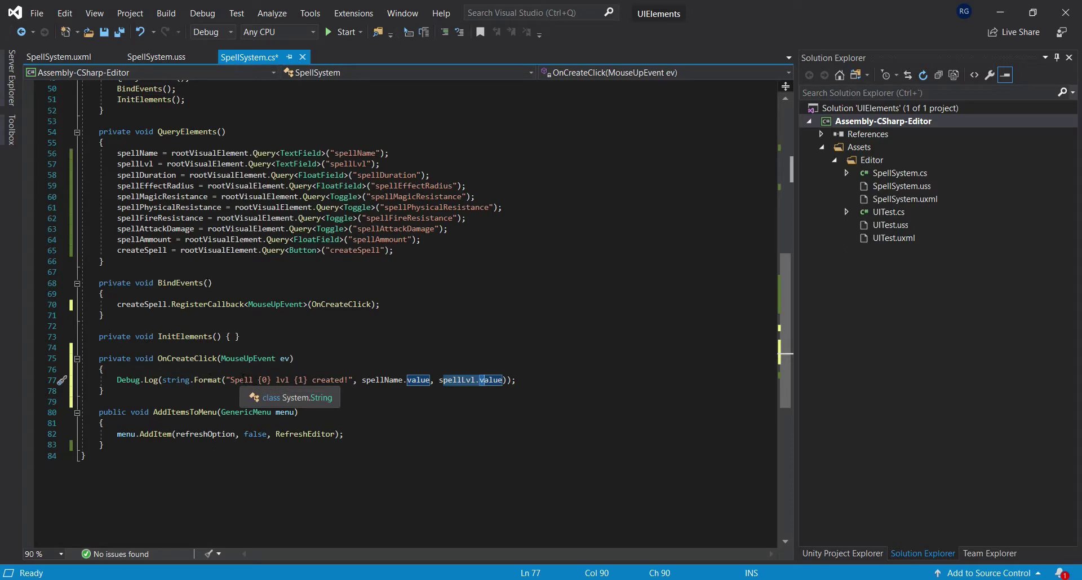
left_click(240, 380)
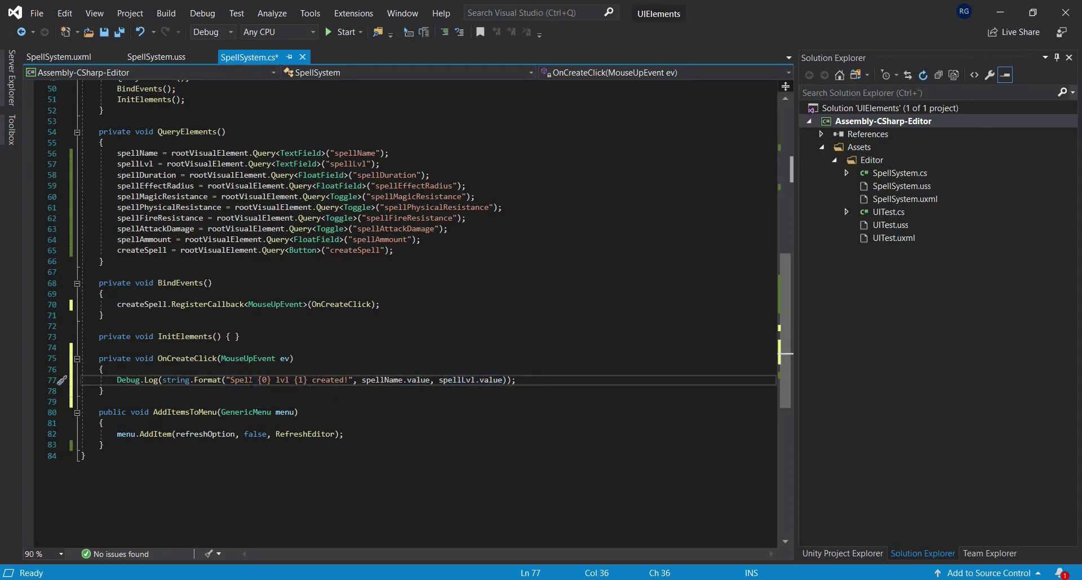
left_click_drag(258, 380, 271, 380)
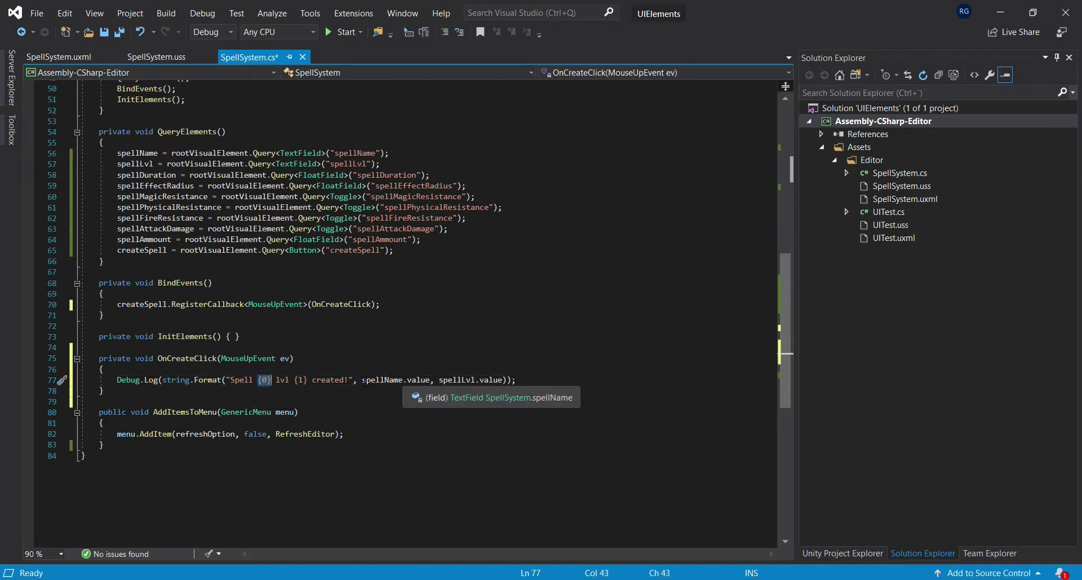
Examine the spellName value argument and where spellName is queried in QueryElements.
double_click(389, 381)
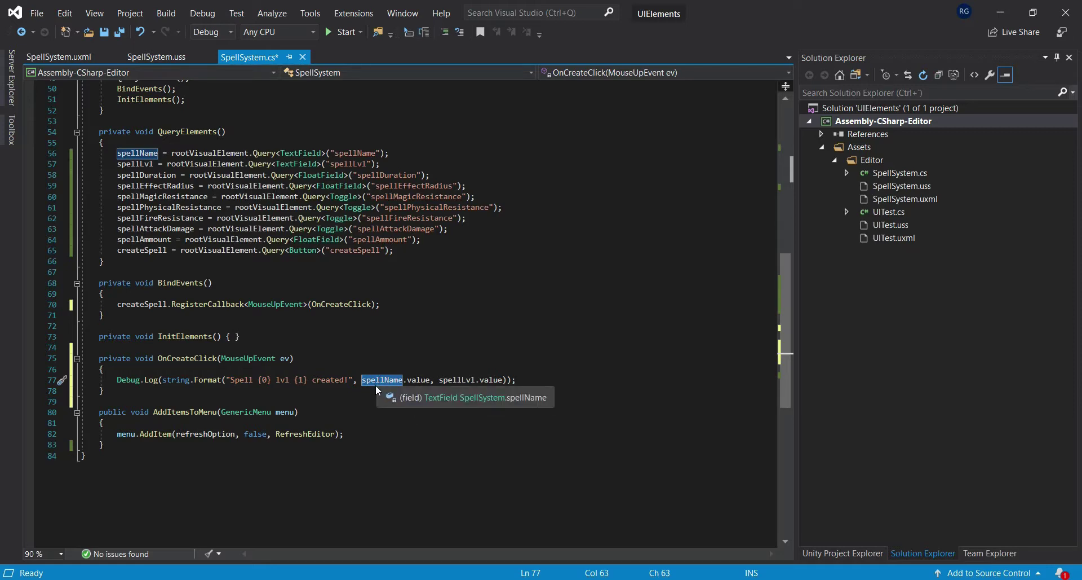
left_click(426, 380)
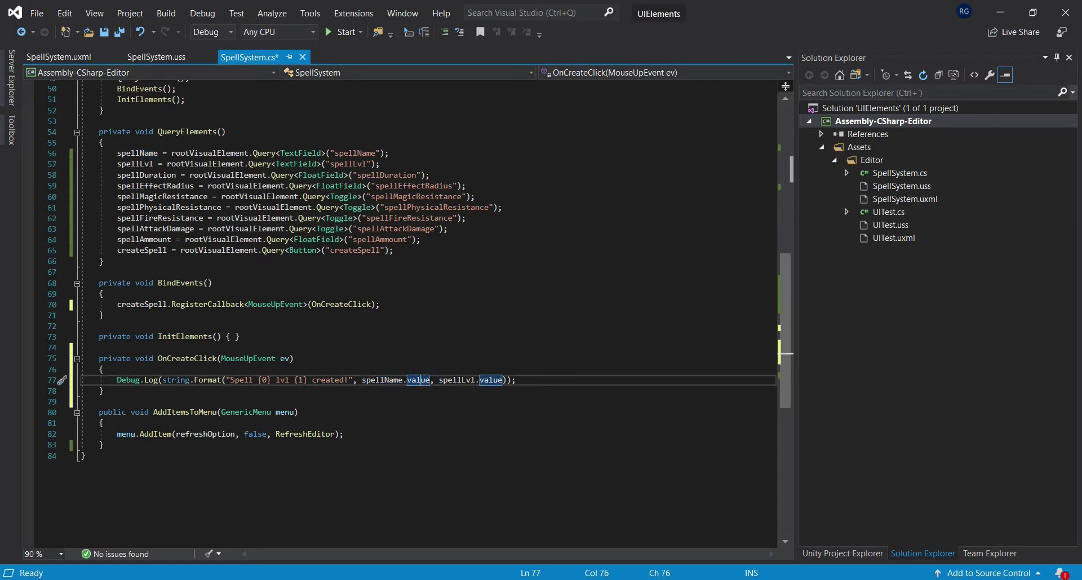
left_click(364, 380)
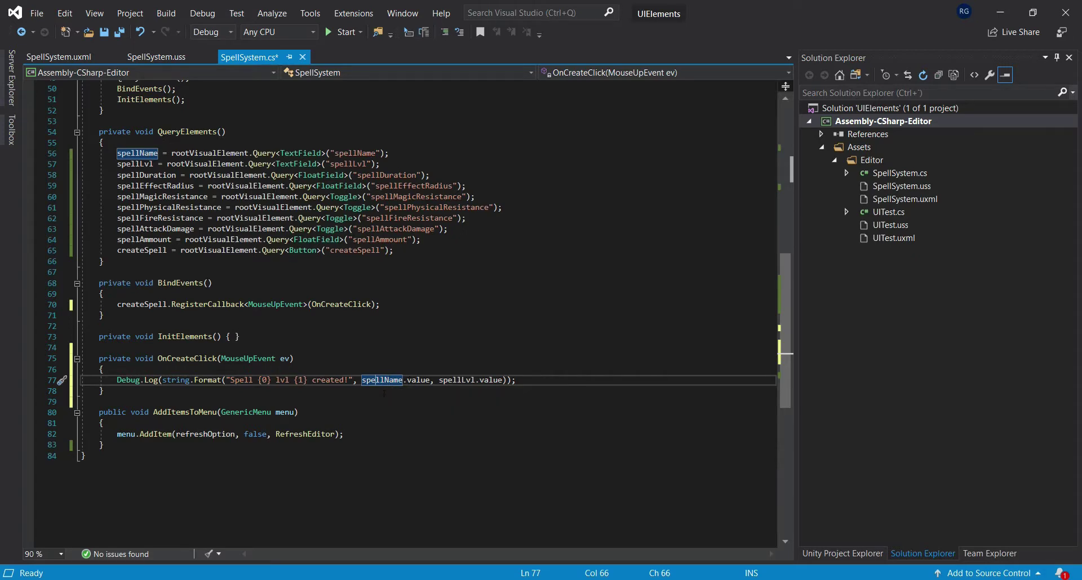
left_click(384, 380)
left_click(129, 156)
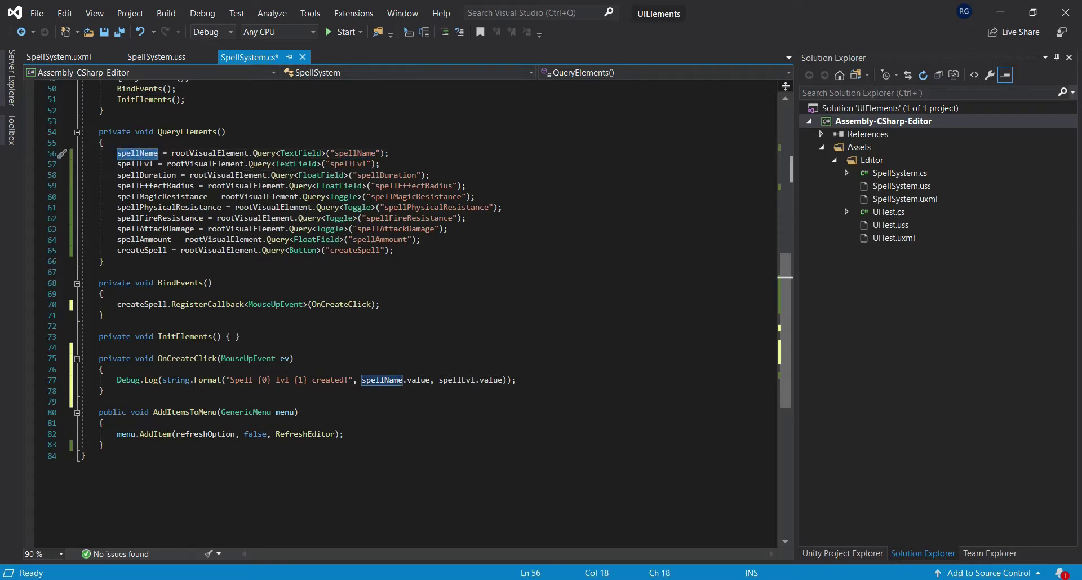
Compare the spellName field in SpellSystem.uxml with the spellLvl argument and QueryElements queries.
left_click(60, 57)
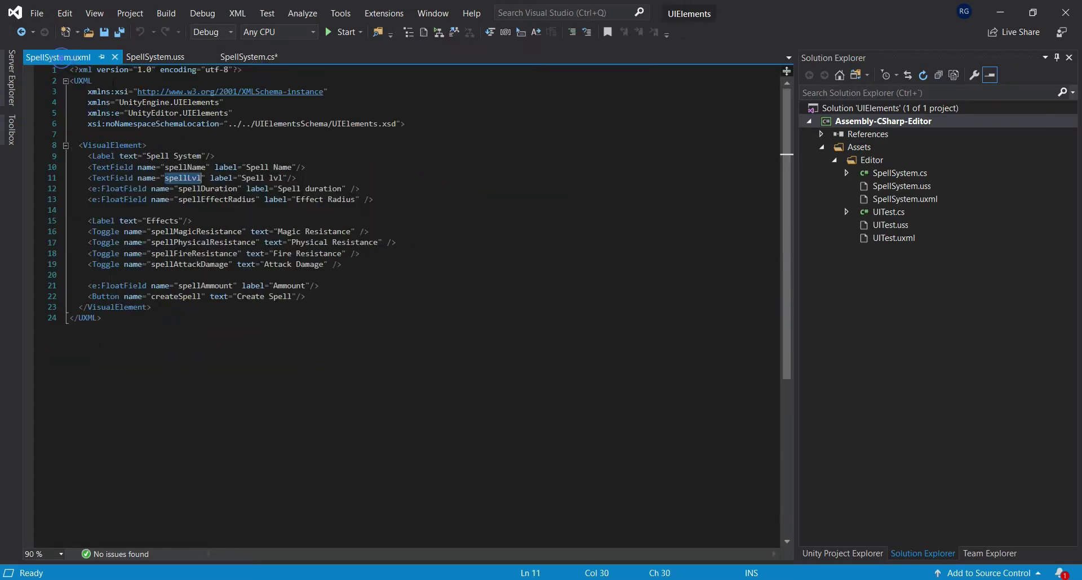
left_click_drag(87, 167, 305, 167)
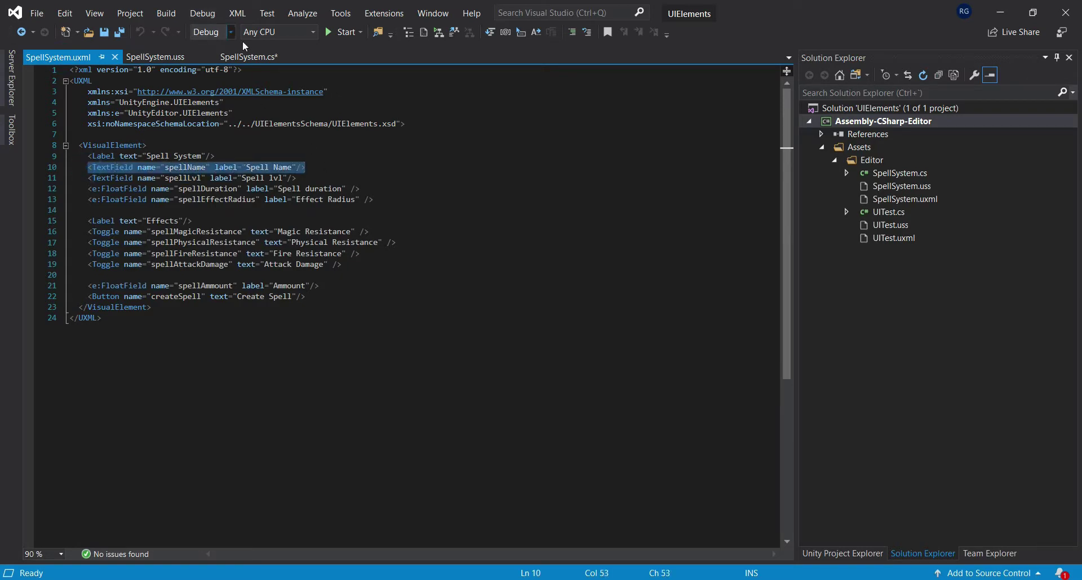
left_click(248, 56)
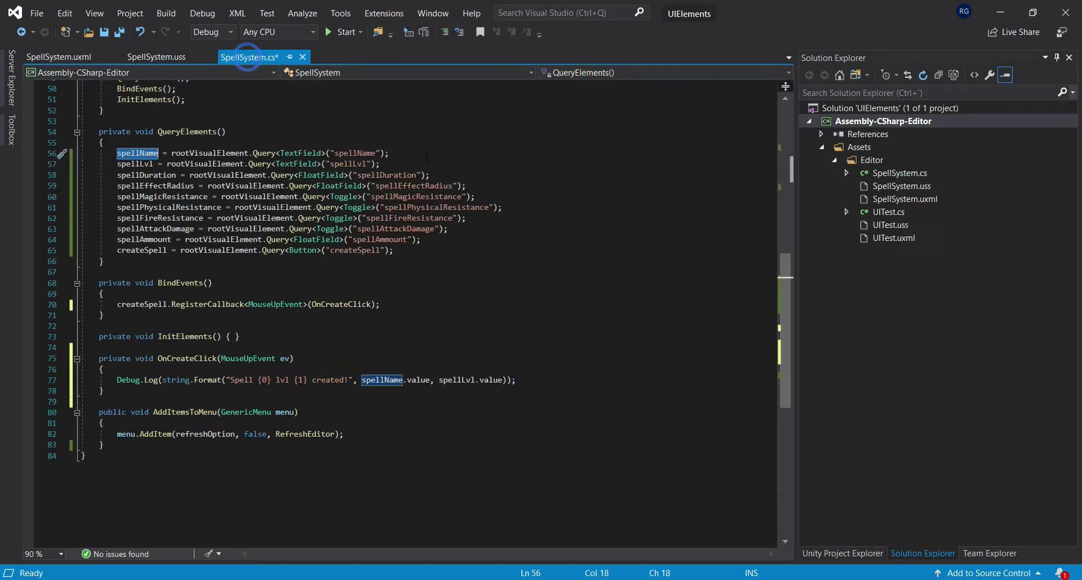
left_click(459, 380)
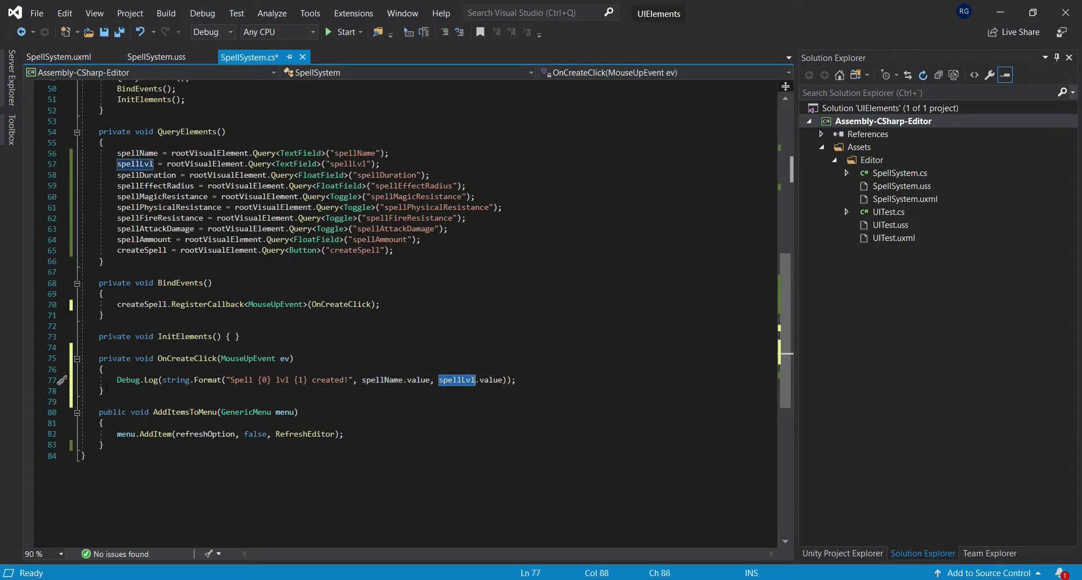
mouse_move(117, 153)
left_mouse_down()
mouse_move(469, 227)
mouse_move(421, 240)
left_mouse_up()
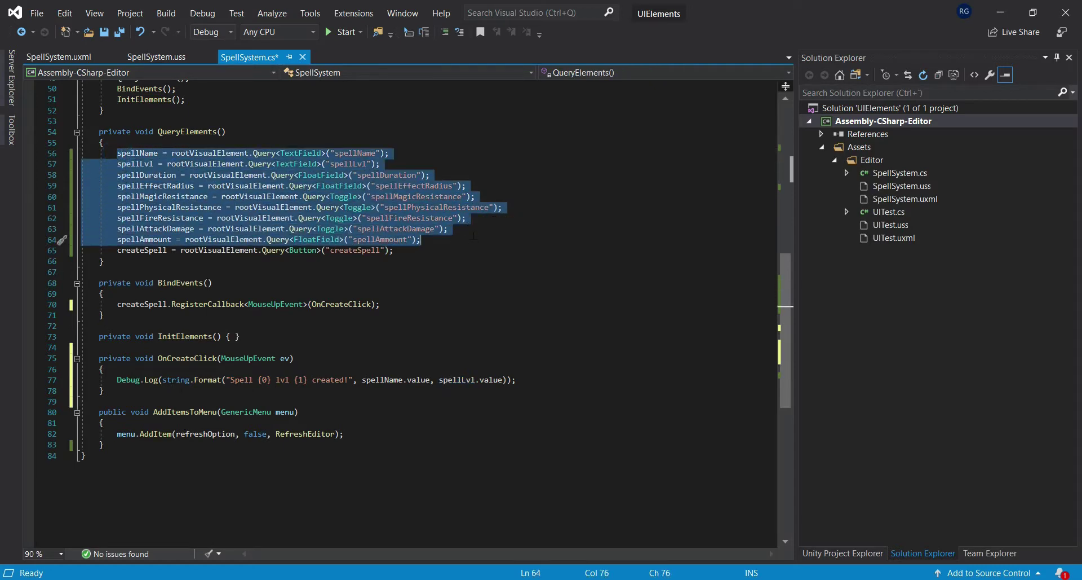
left_click(392, 276)
Save SpellSystem.cs and switch over to the Unity editor.
left_click(308, 350)
left_click(324, 379)
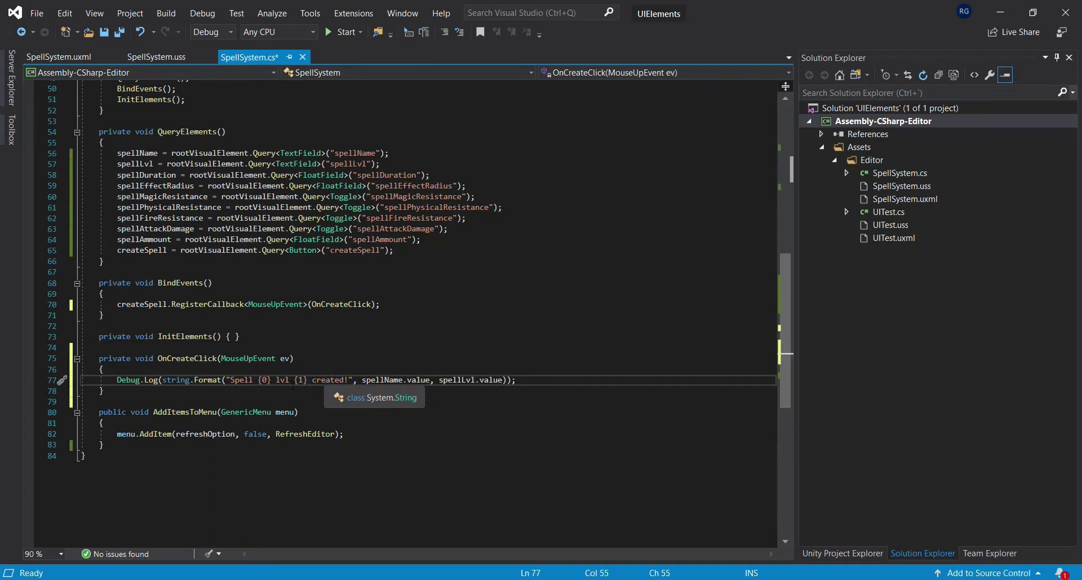
key("ctrl+s")
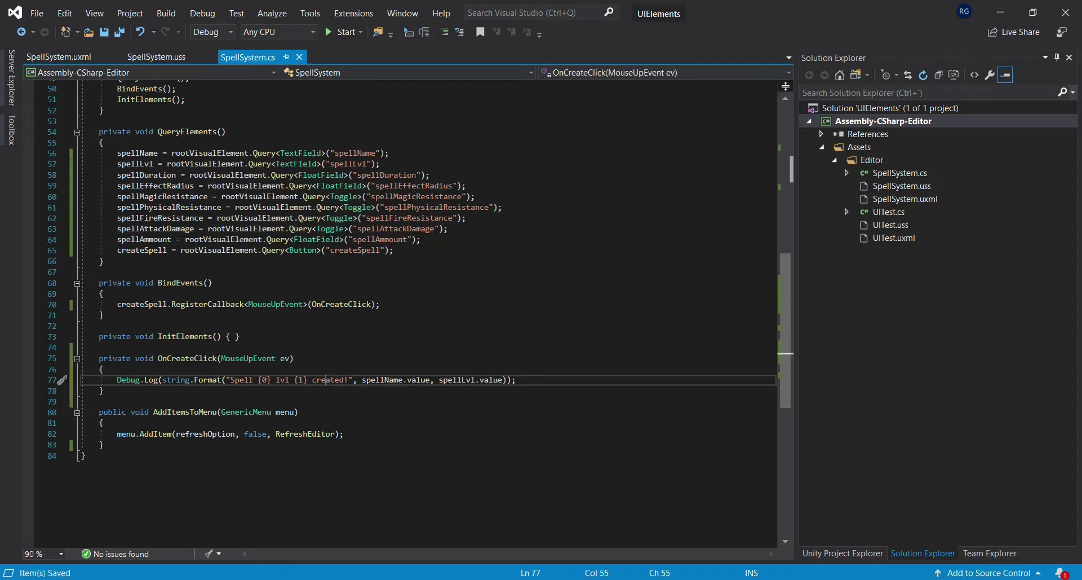
key("alt+Tab")
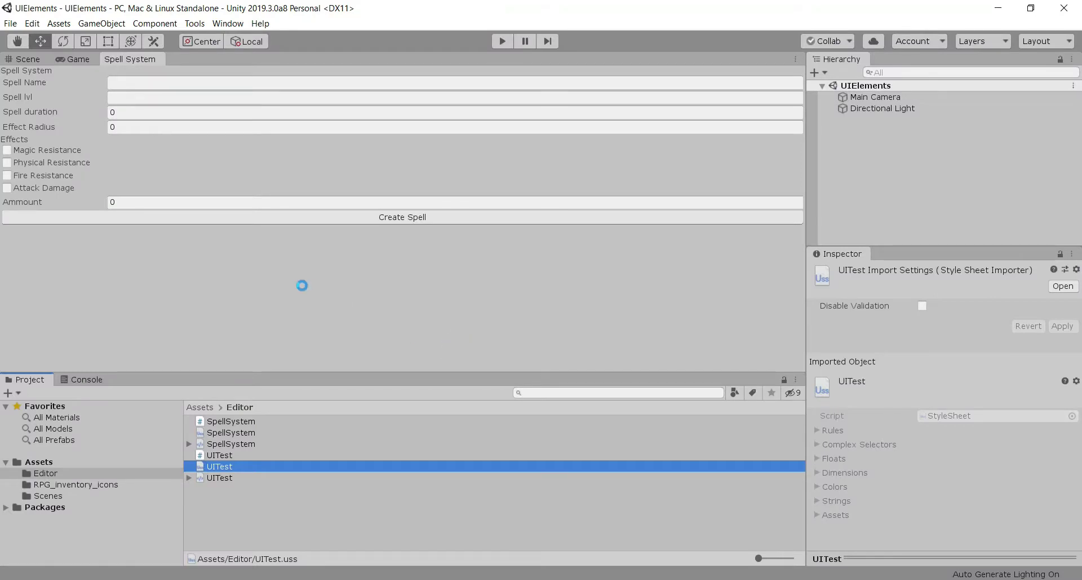
Show the Console and enter spell name Magia with level 22.
left_click(89, 379)
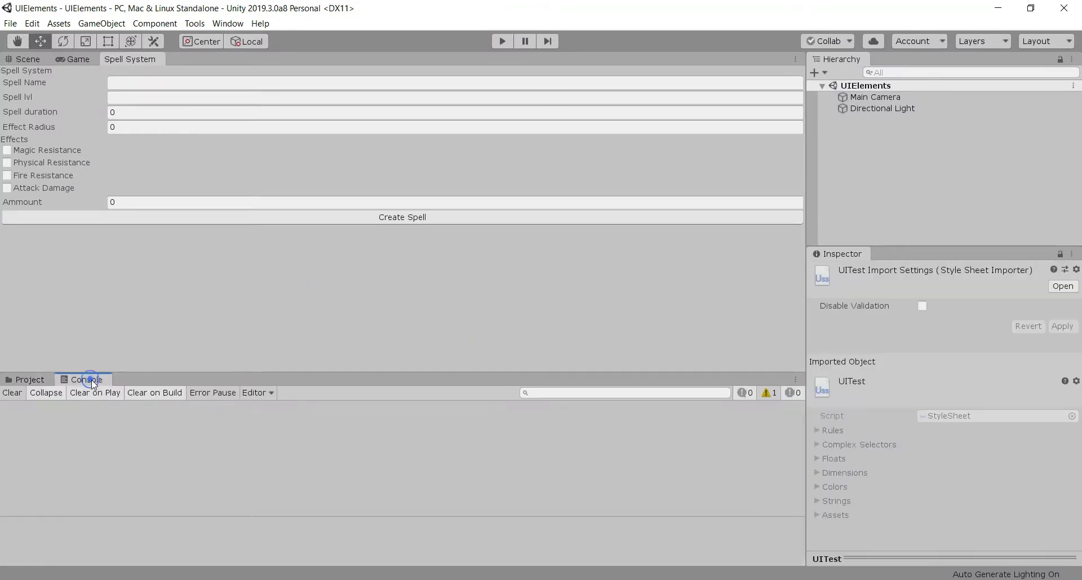
left_click(129, 83)
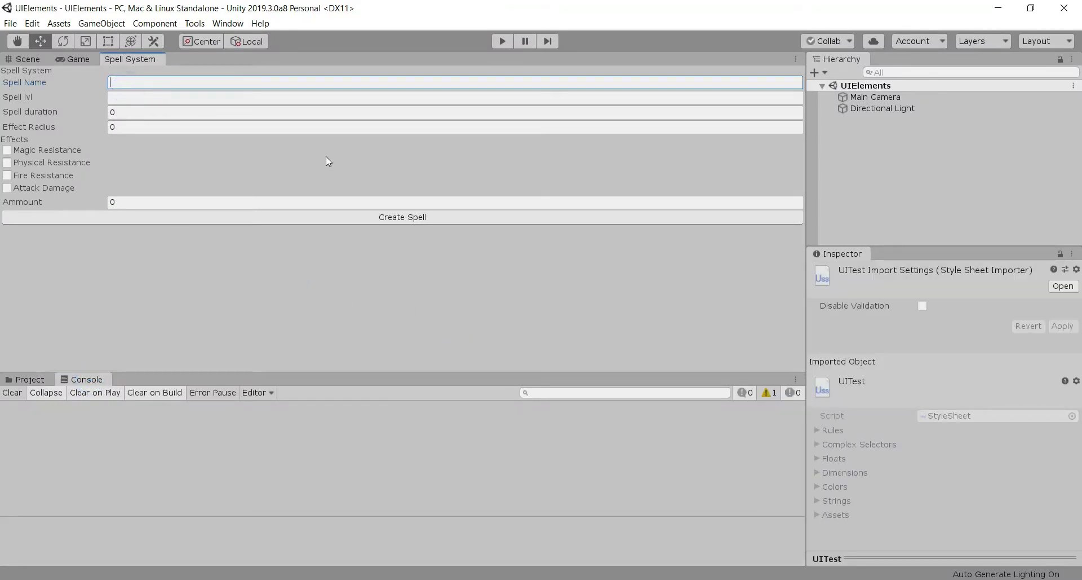
type("M")
type("agia")
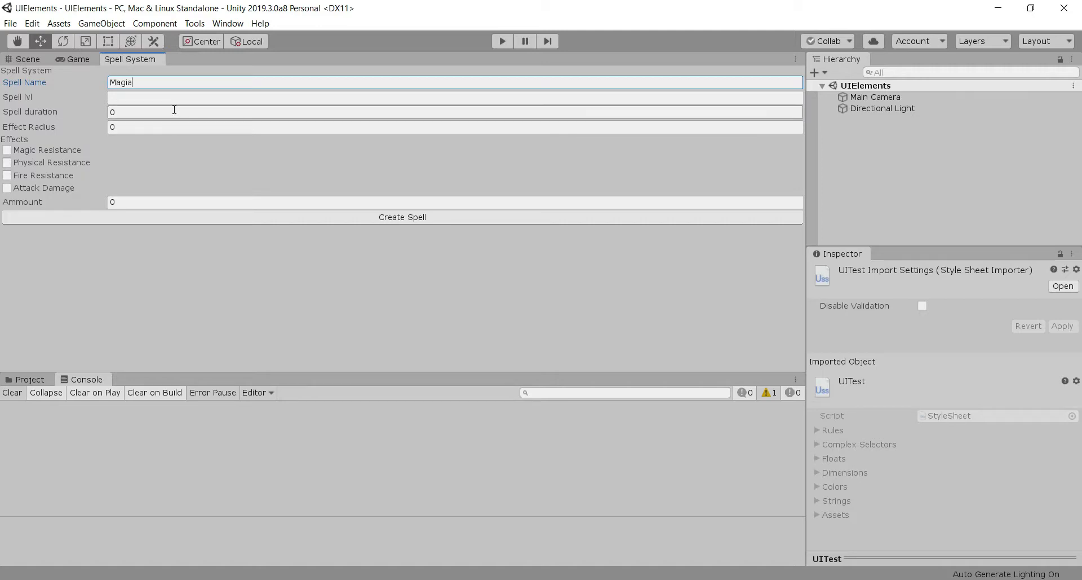
left_click(150, 91)
left_click(209, 94)
type("2")
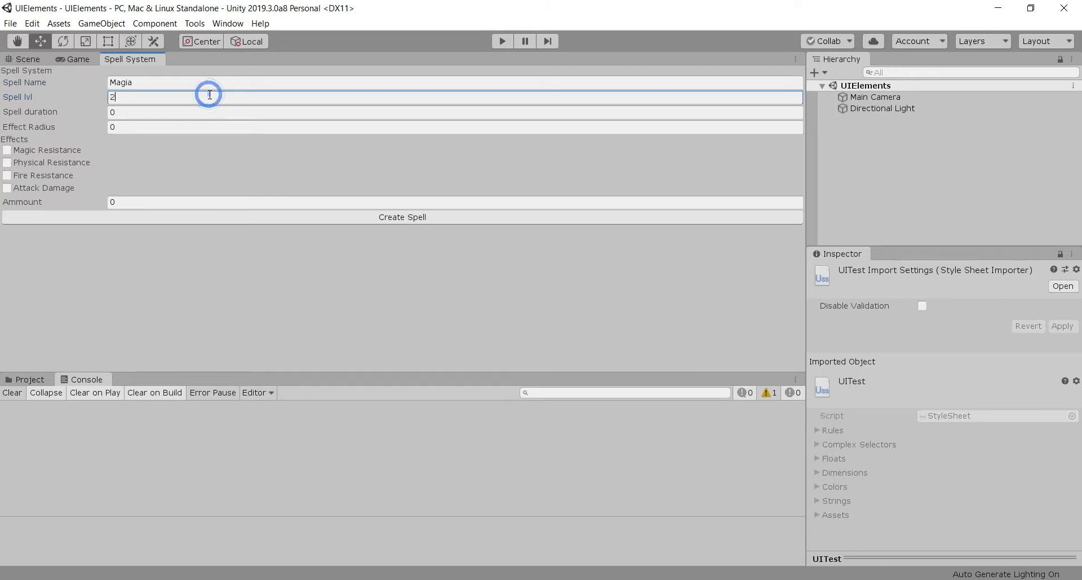
type("2")
Set duration 0.66 and radius 1.44, enable Physical Resistance, and create the spell.
mouse_move(66, 114)
left_mouse_down()
mouse_move(83, 118)
mouse_move(73, 133)
left_mouse_up()
left_click(22, 161)
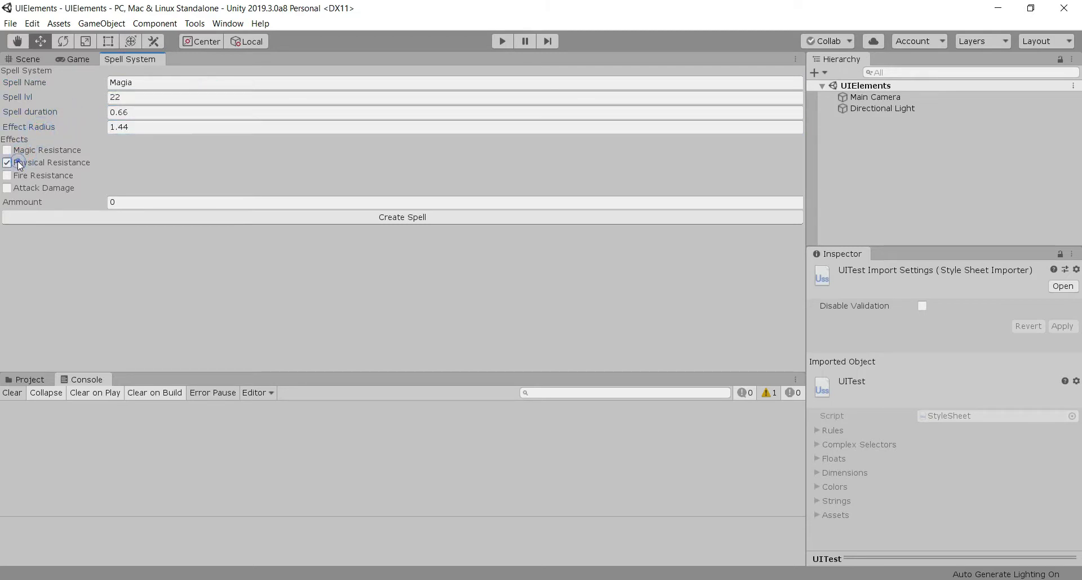
left_click(334, 219)
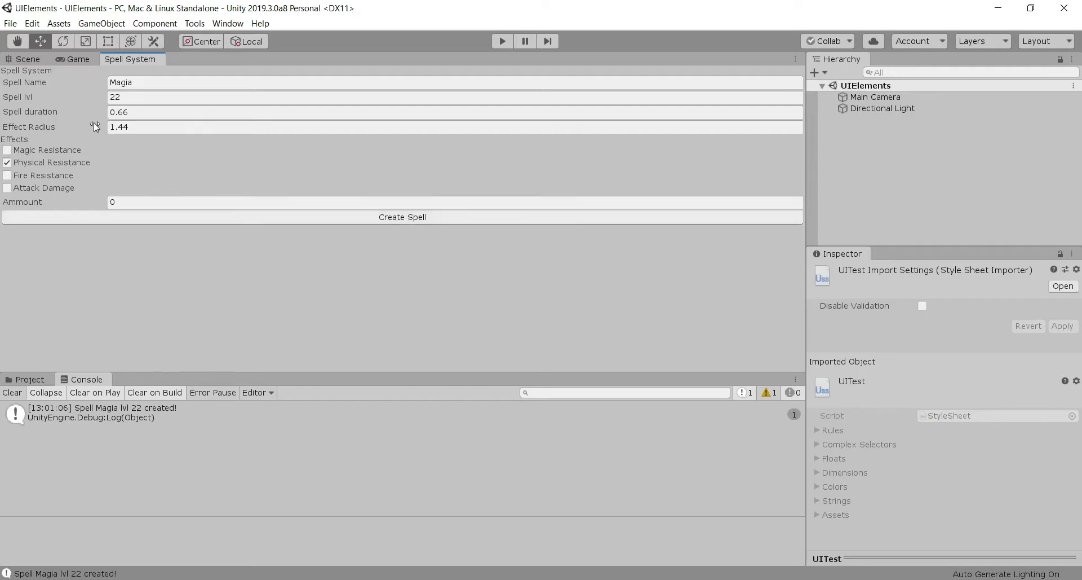
Change the spell level to 221 and create the spell again.
left_click(127, 95)
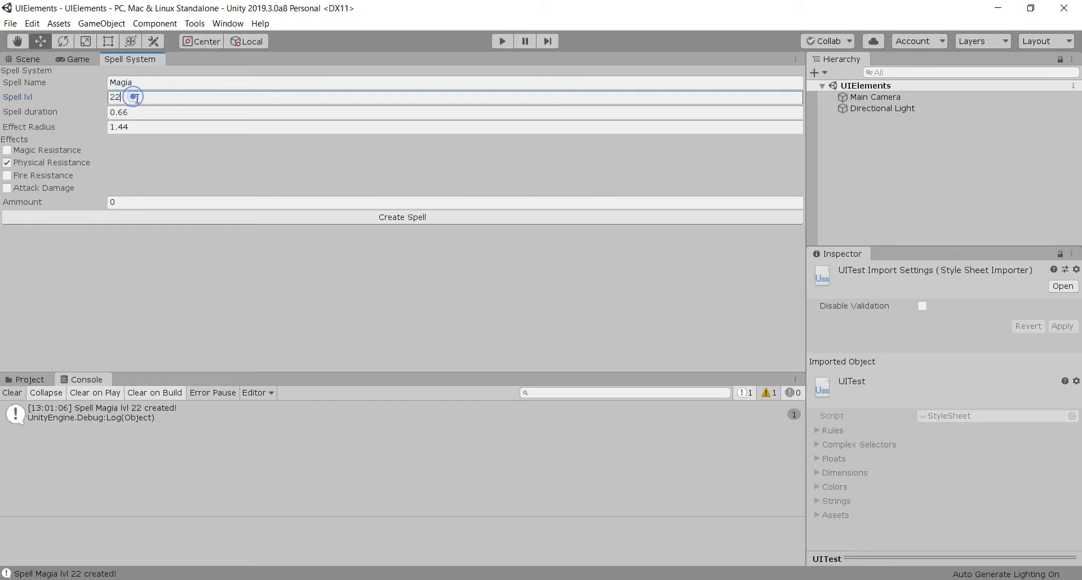
type("1")
left_click(191, 216)
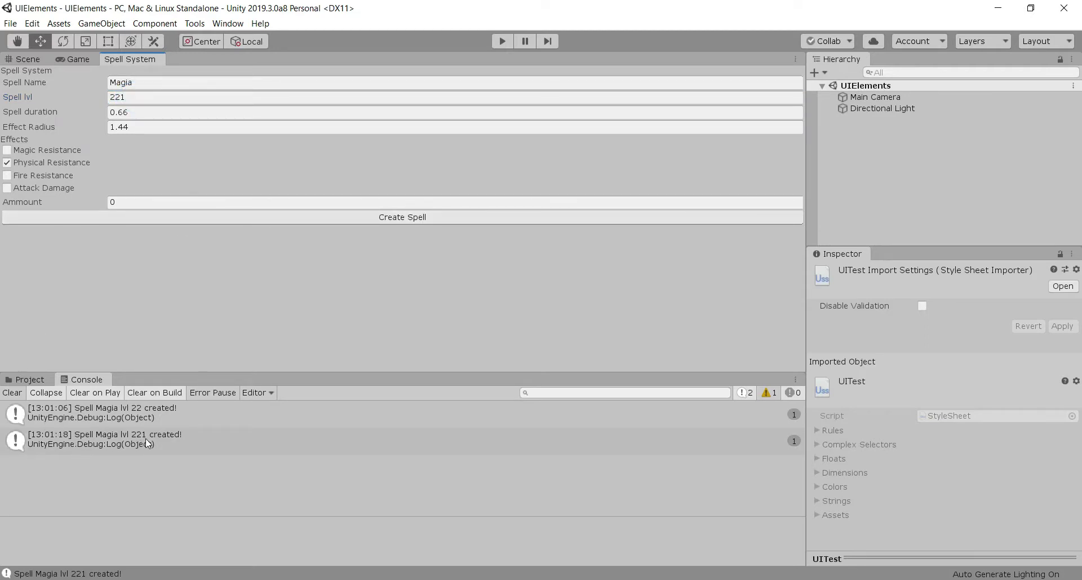
Focus the spell duration field, then leave it without changing the value.
left_click(323, 286)
left_click(285, 82)
left_click(237, 110)
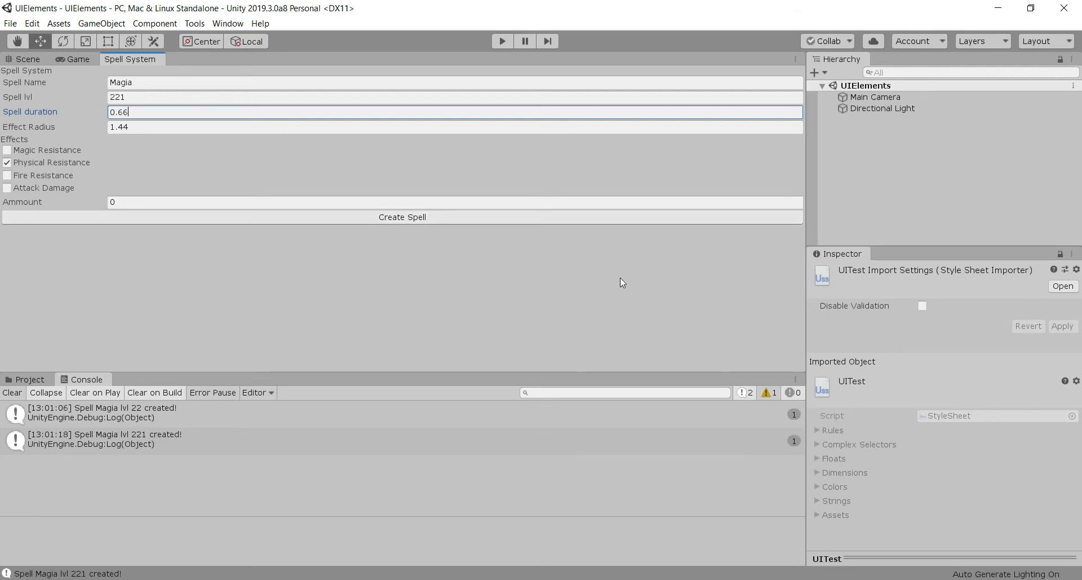
left_click(579, 309)
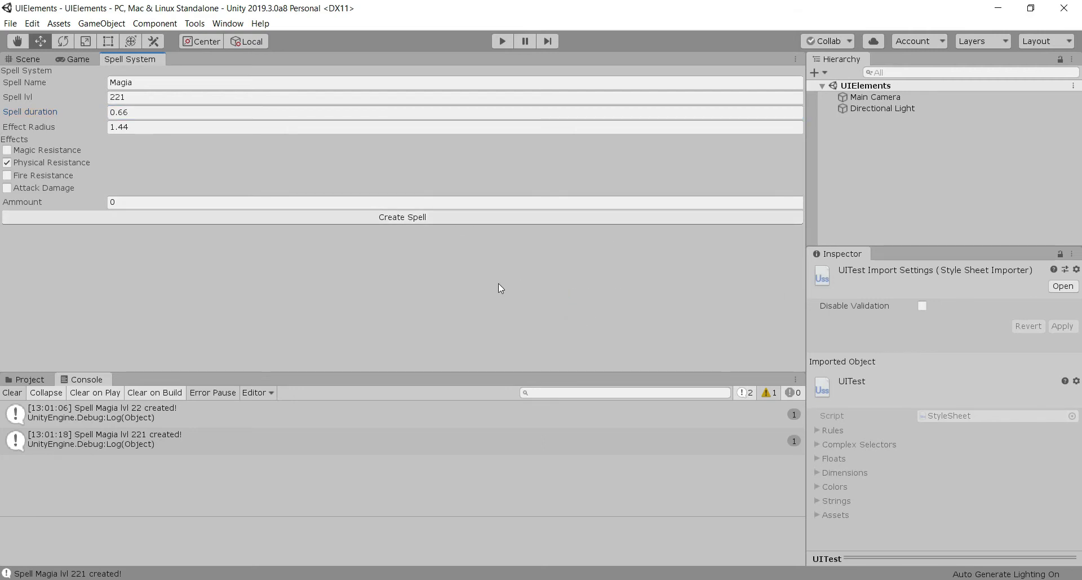